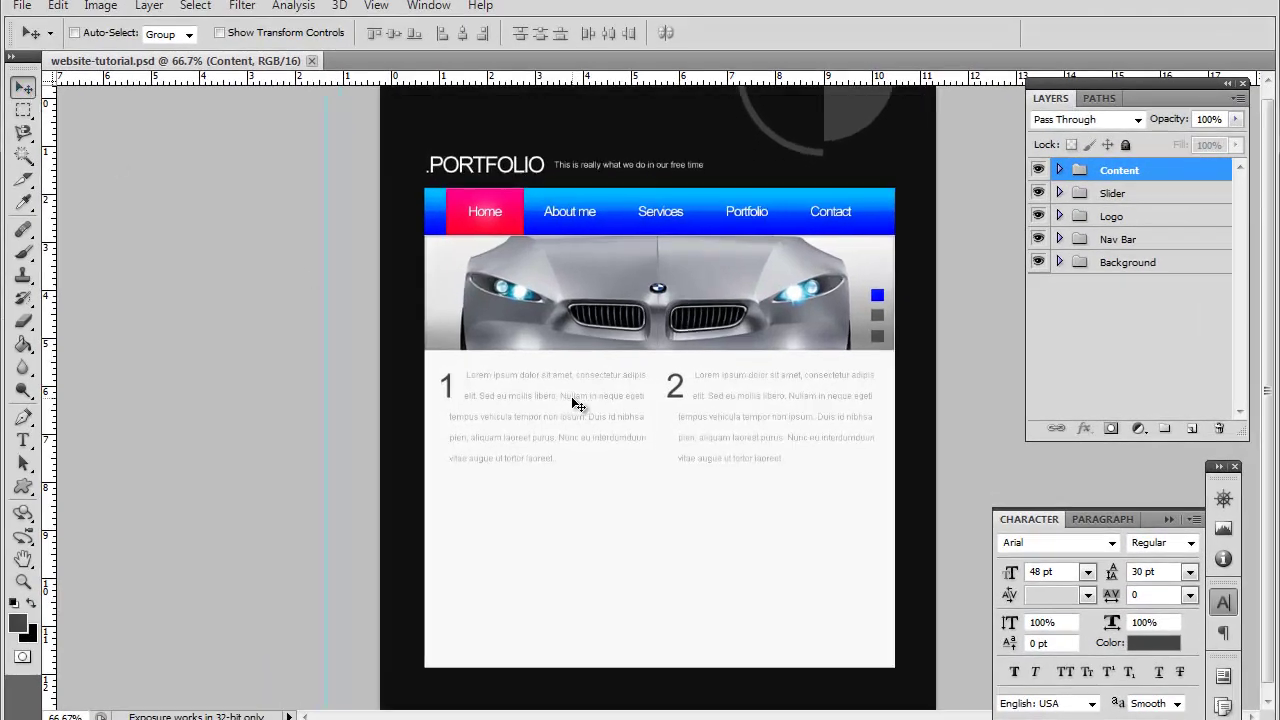
# - Scroll the canvas to the empty area below the two numbered text columns
pyautogui.scroll(1, 578, 404)
pyautogui.scroll(-2, 578, 404)
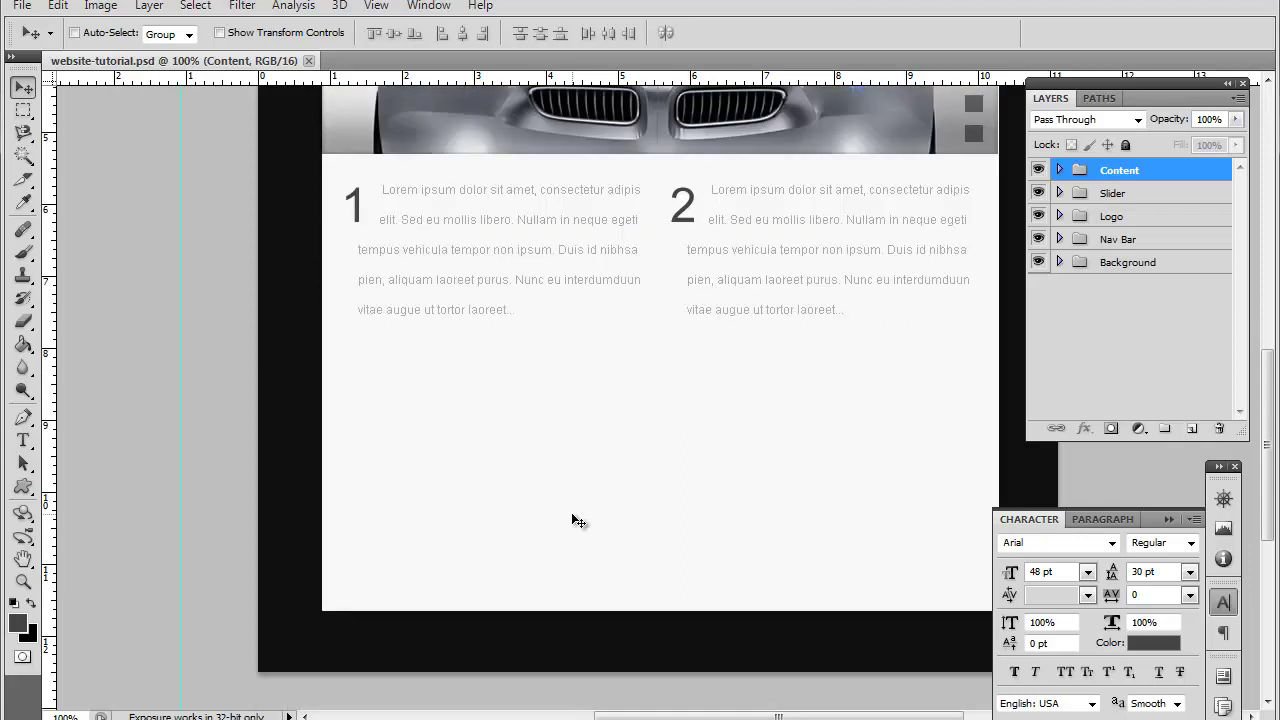
pyautogui.scroll(1, 575, 515)
# - Add a new empty layer near the top of the Content group
pyautogui.click(1059, 170)
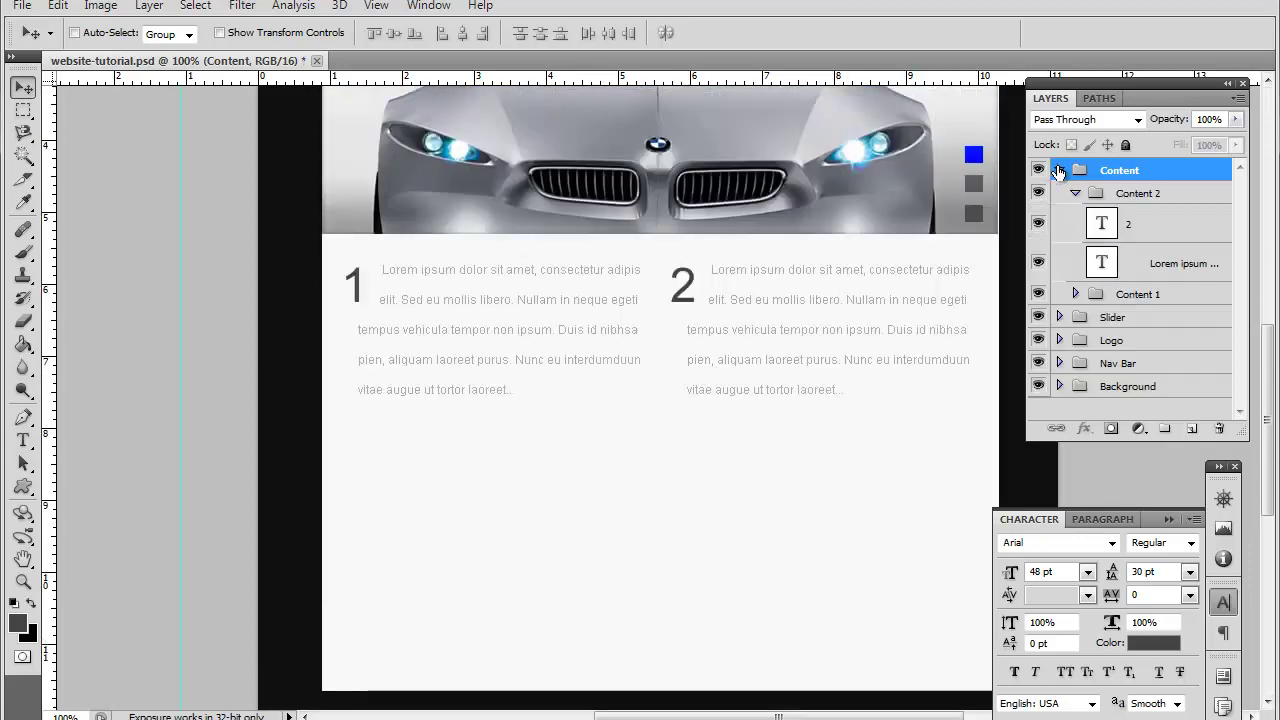
pyautogui.click(1124, 195)
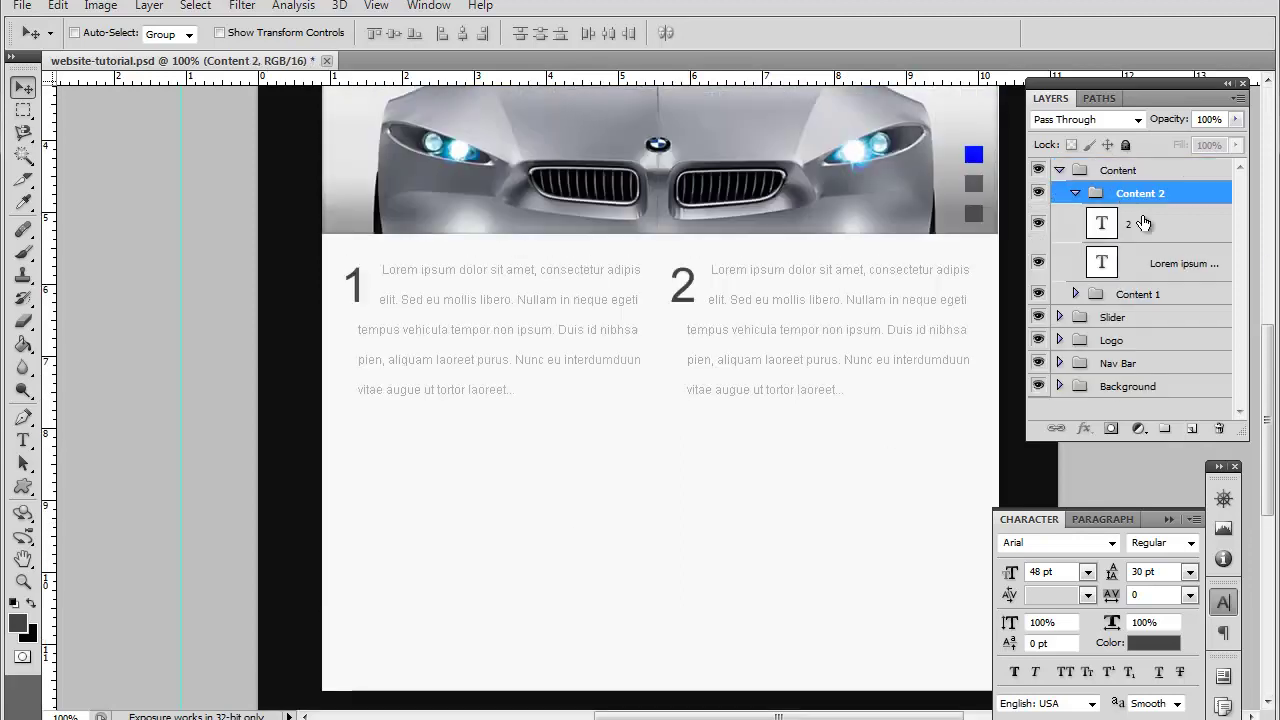
pyautogui.click(1191, 428)
pyautogui.moveTo(1153, 237); pyautogui.dragTo(1148, 182)
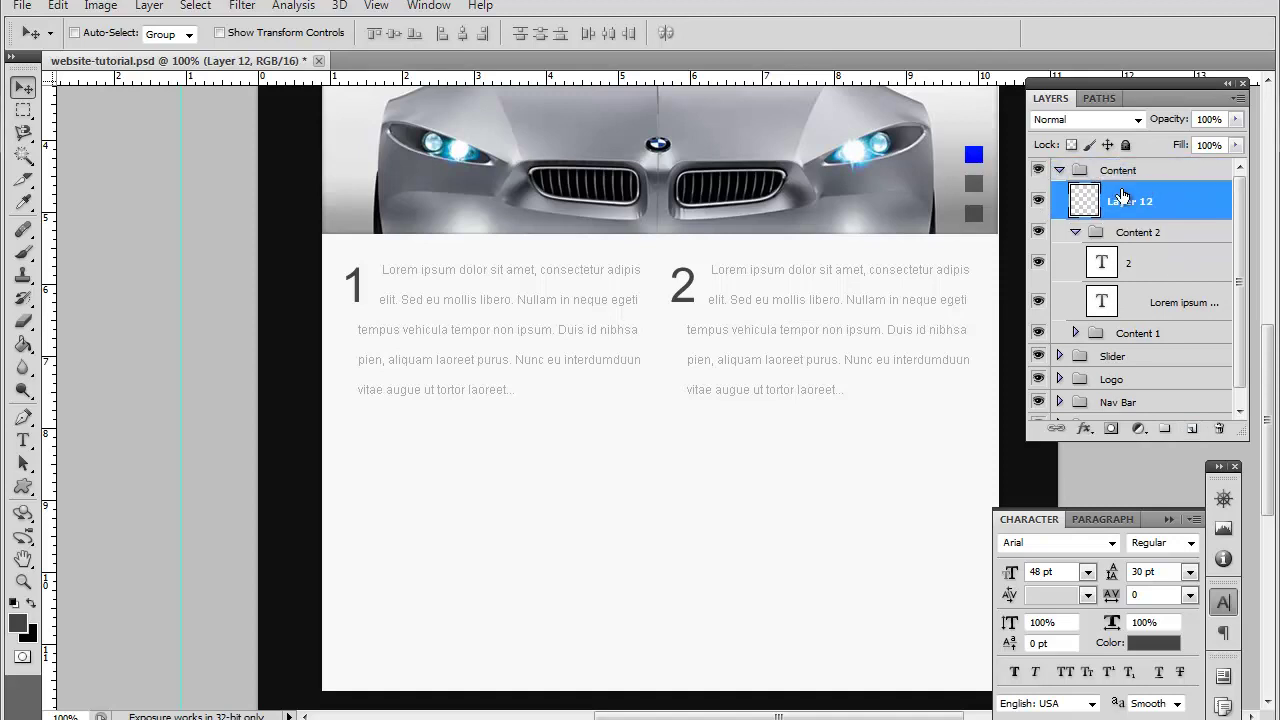
pyautogui.click(1075, 232)
# - Switch to the Pencil Tool with default black colour and draw a line below the text
pyautogui.click(23, 252)
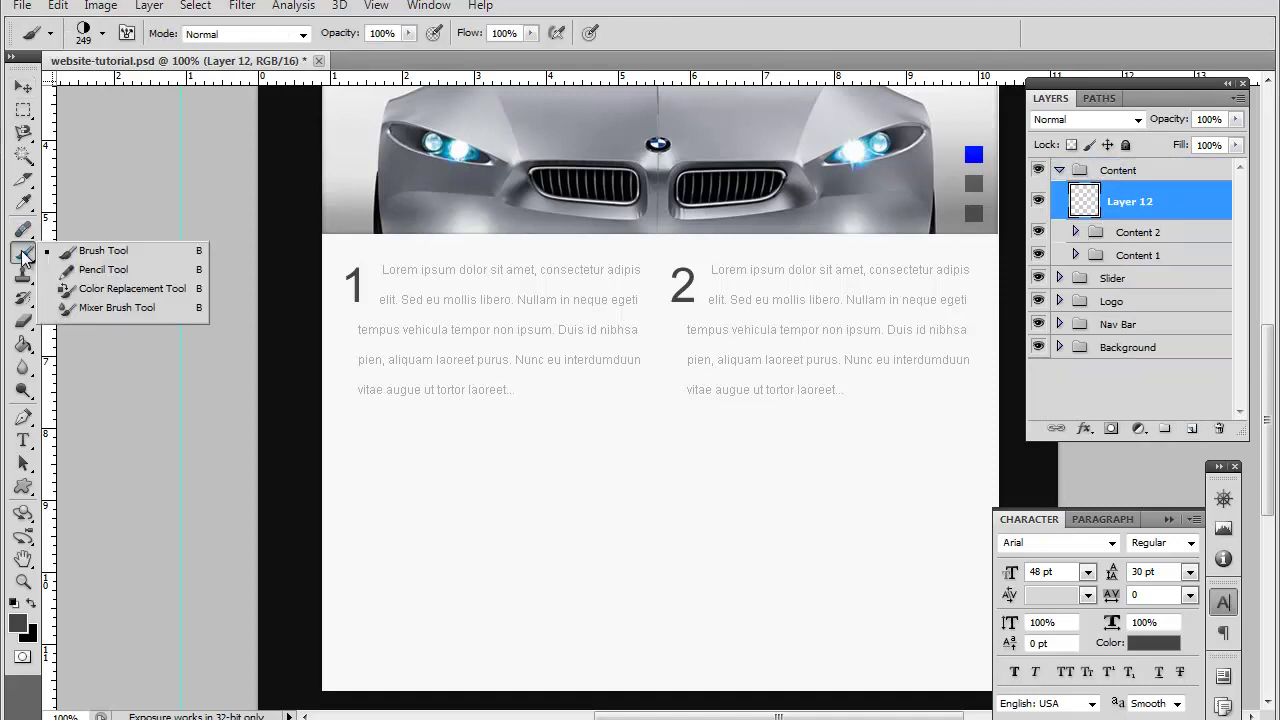
pyautogui.click(100, 266)
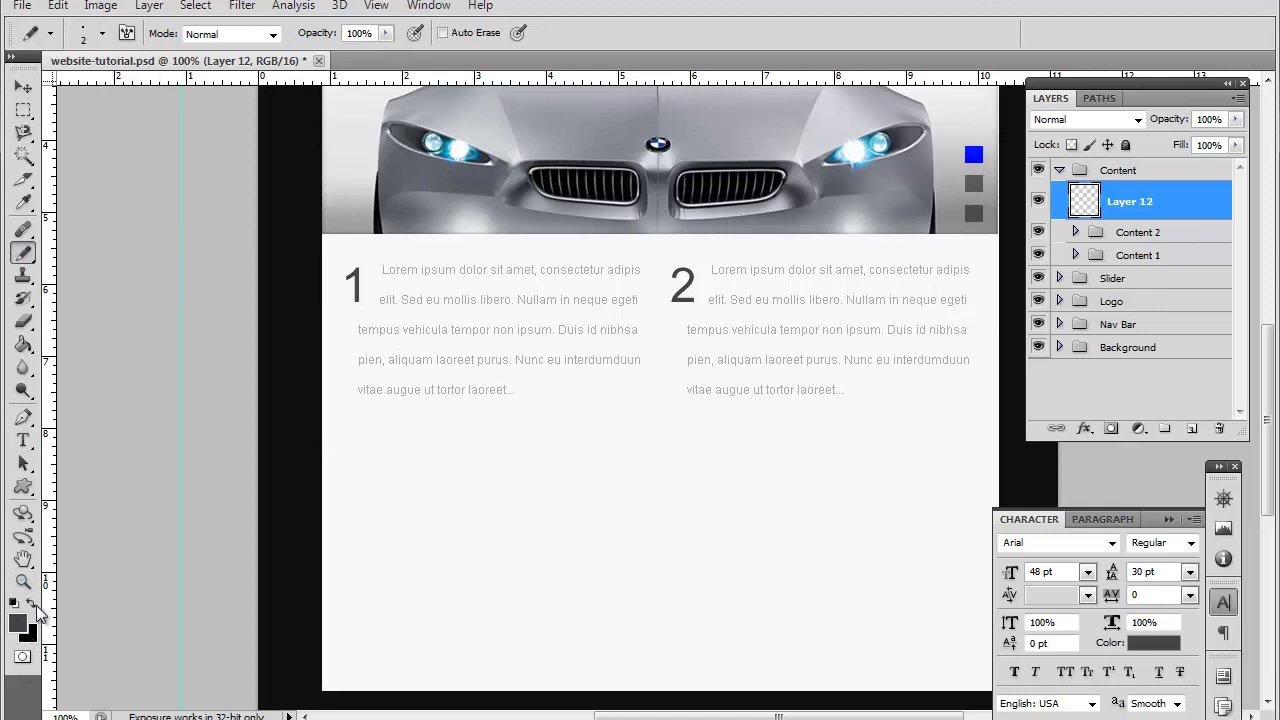
pyautogui.click(15, 603)
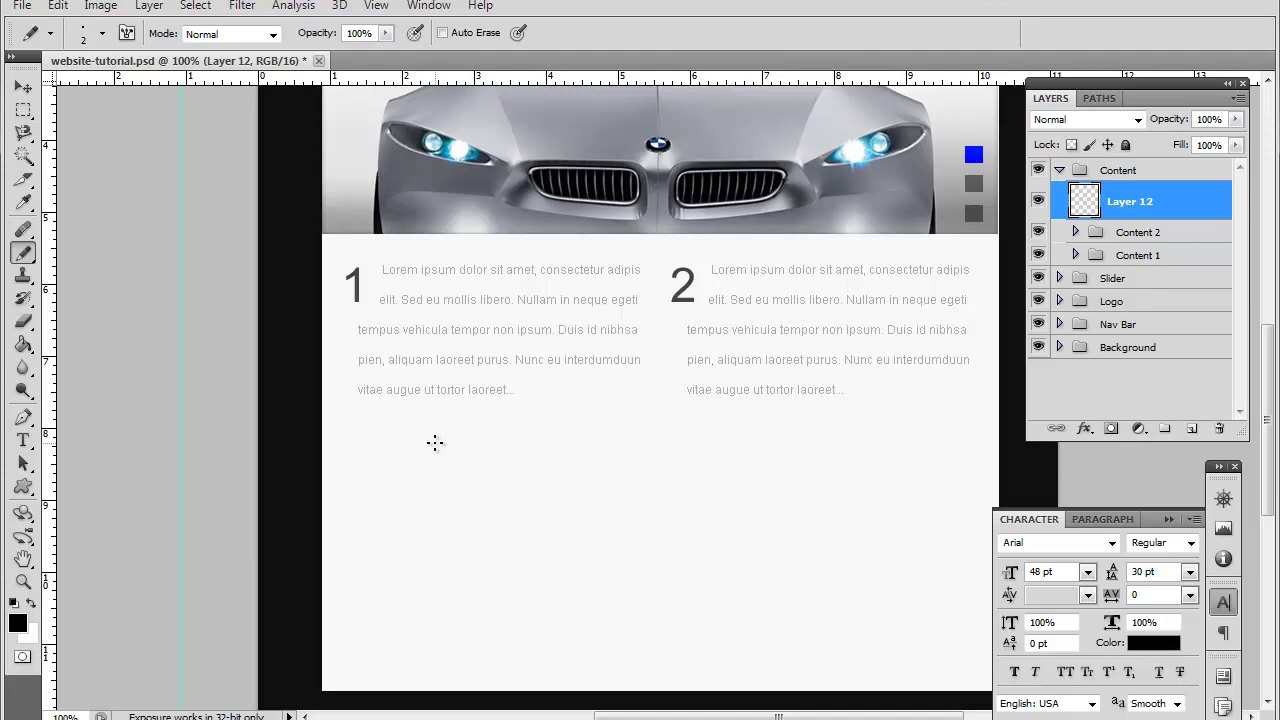
pyautogui.moveTo(435, 442); pyautogui.dragTo(553, 442)
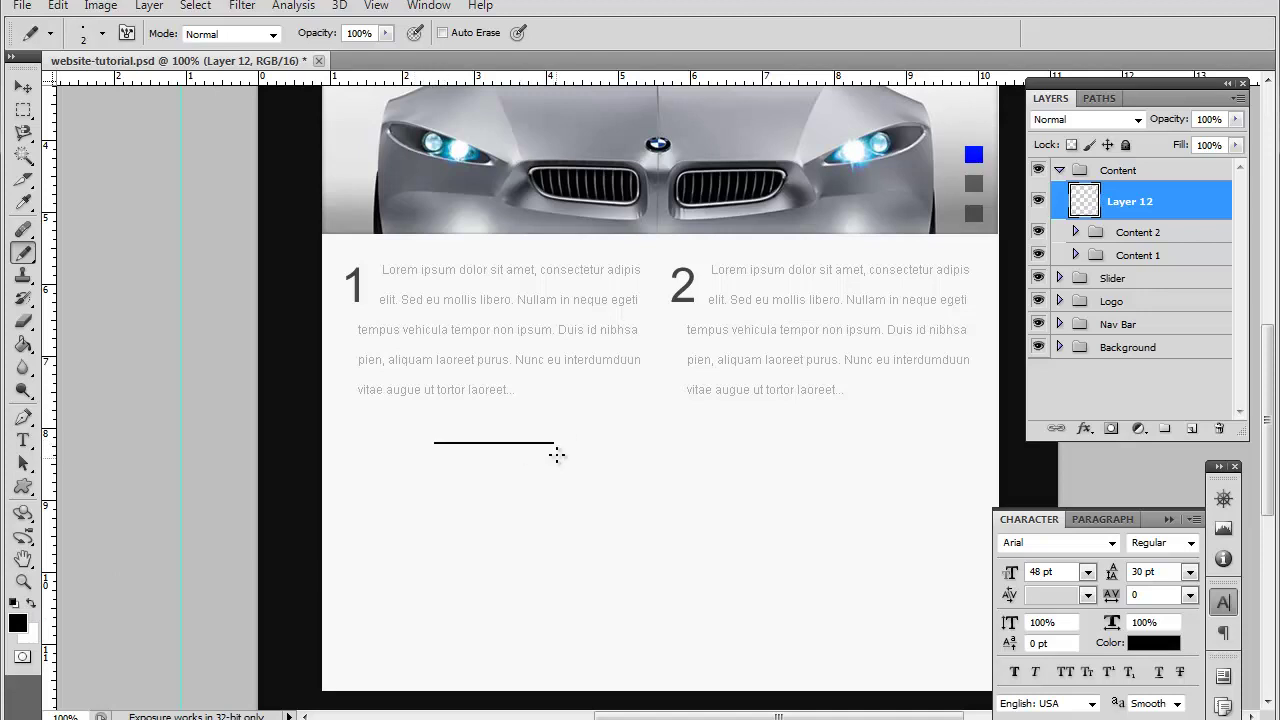
# - Set the pencil to 1 px and draw a thin horizontal line across below both columns
pyautogui.click(102, 33)
pyautogui.moveTo(224, 68); pyautogui.dragTo(174, 75)
pyautogui.write('1')
pyautogui.press('Return')
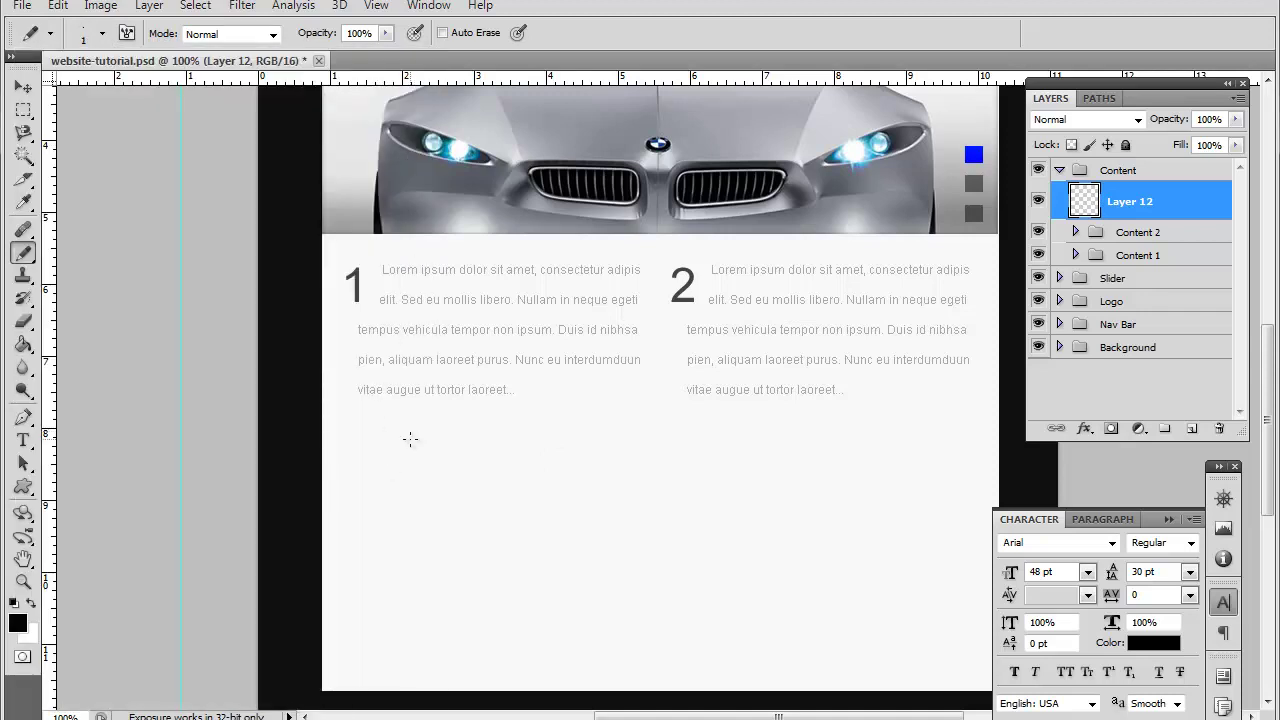
pyautogui.moveTo(410, 438); pyautogui.dragTo(512, 453)
pyautogui.moveTo(706, 474); pyautogui.dragTo(828, 474)
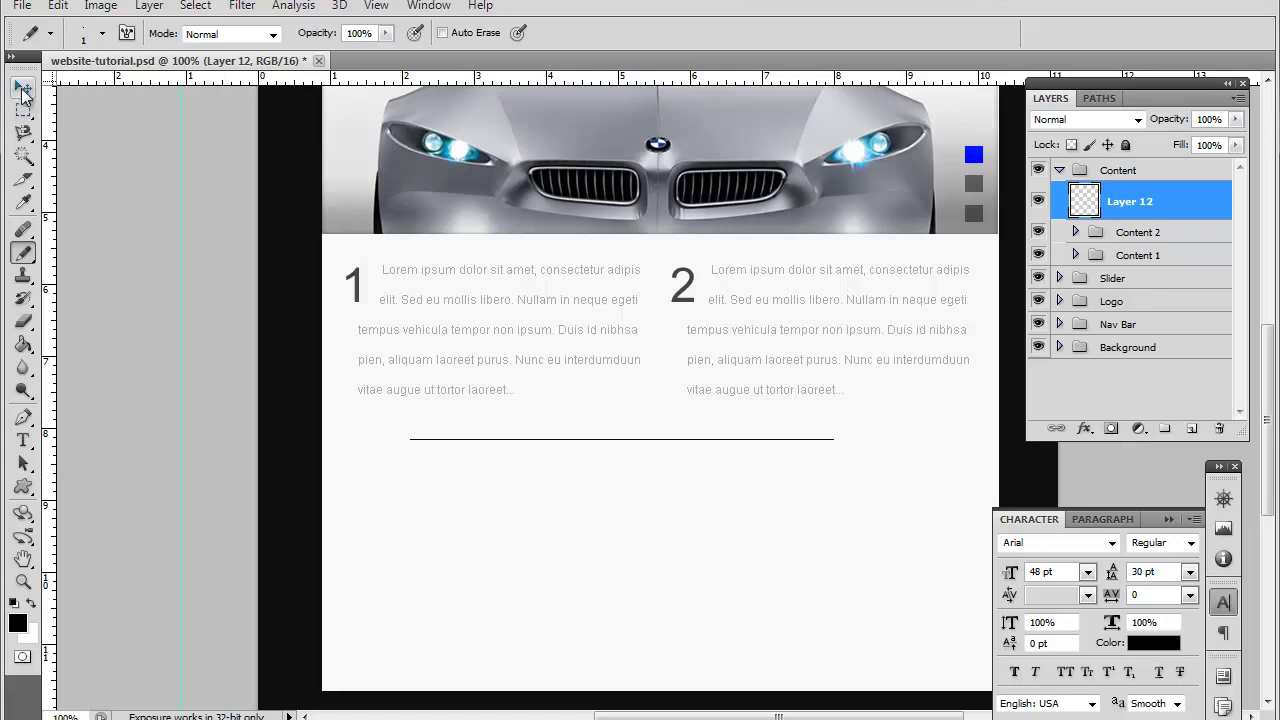
# - Shift the divider slightly right and set a Motion Blur with angle 0° and distance 96
pyautogui.click(23, 87)
pyautogui.moveTo(661, 457); pyautogui.dragTo(700, 467)
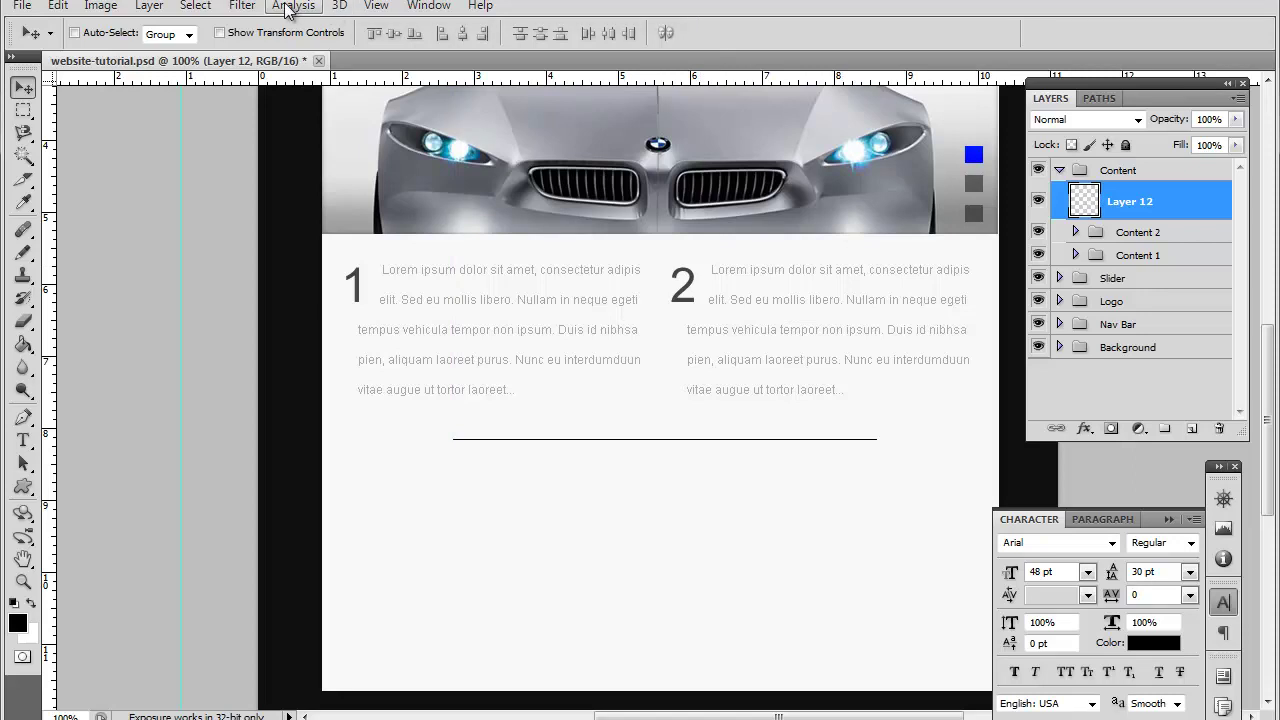
pyautogui.click(241, 6)
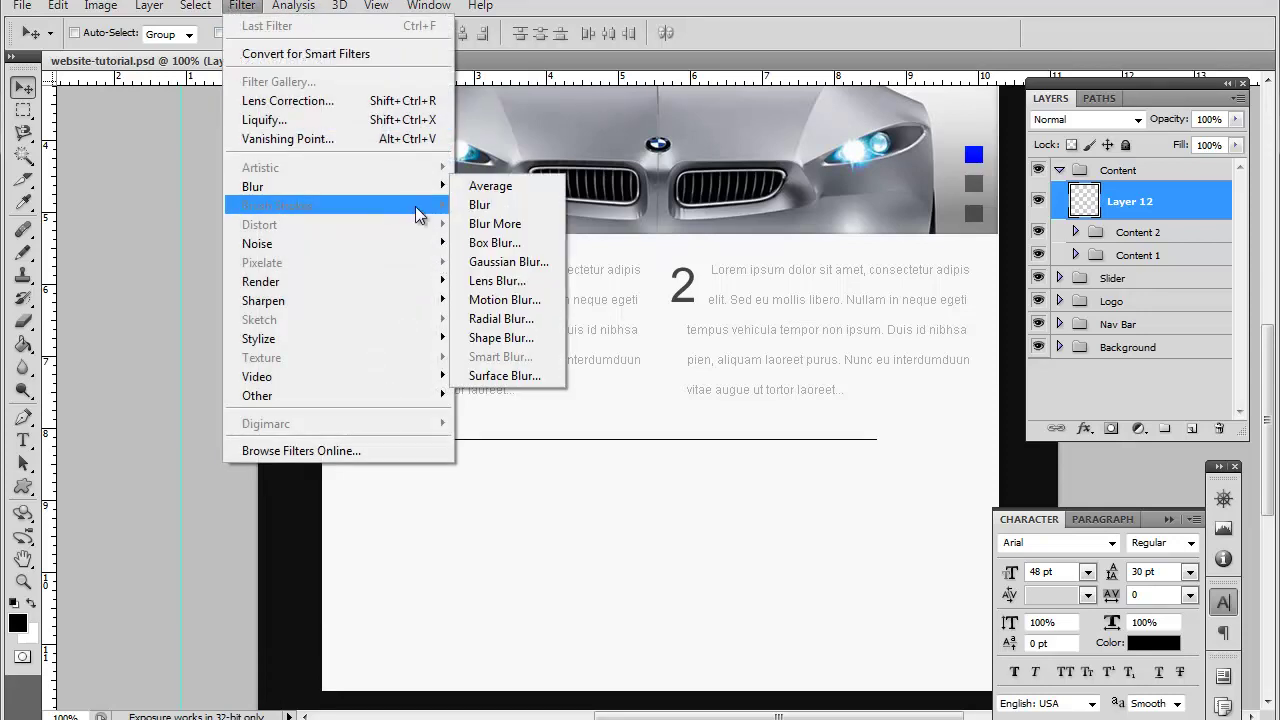
pyautogui.moveTo(391, 186)
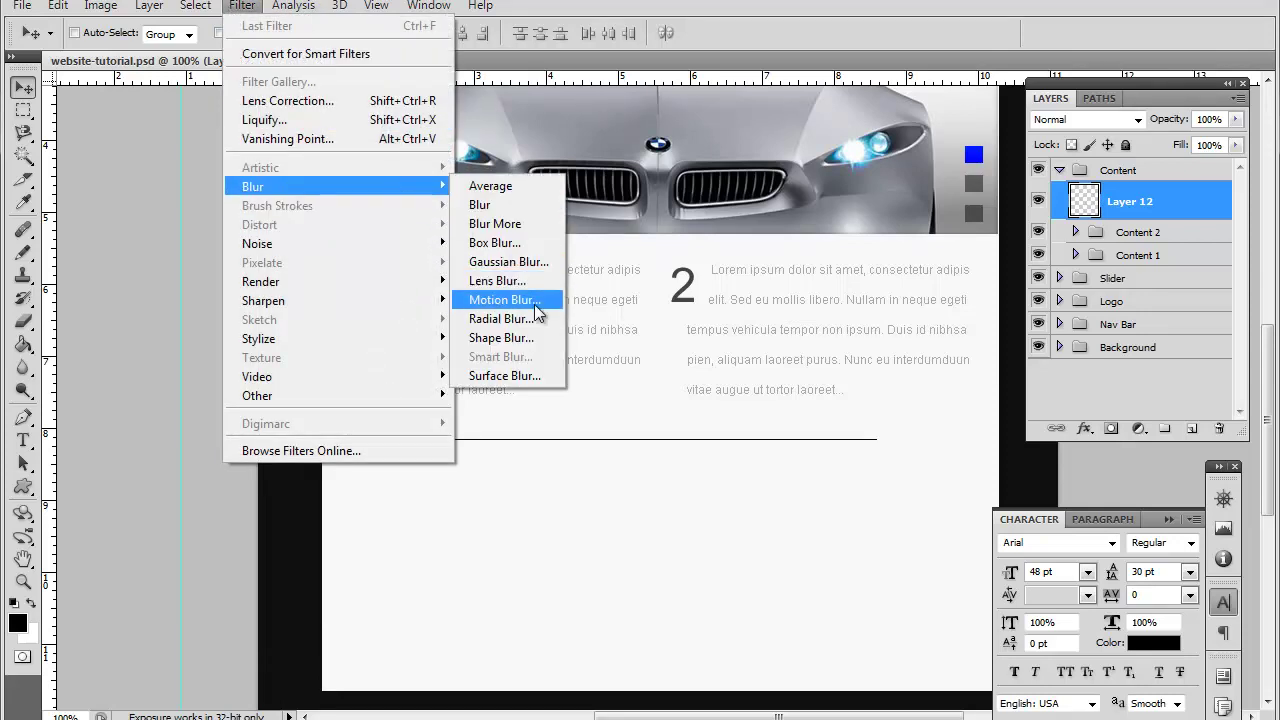
pyautogui.click(520, 298)
pyautogui.moveTo(852, 480); pyautogui.dragTo(861, 481)
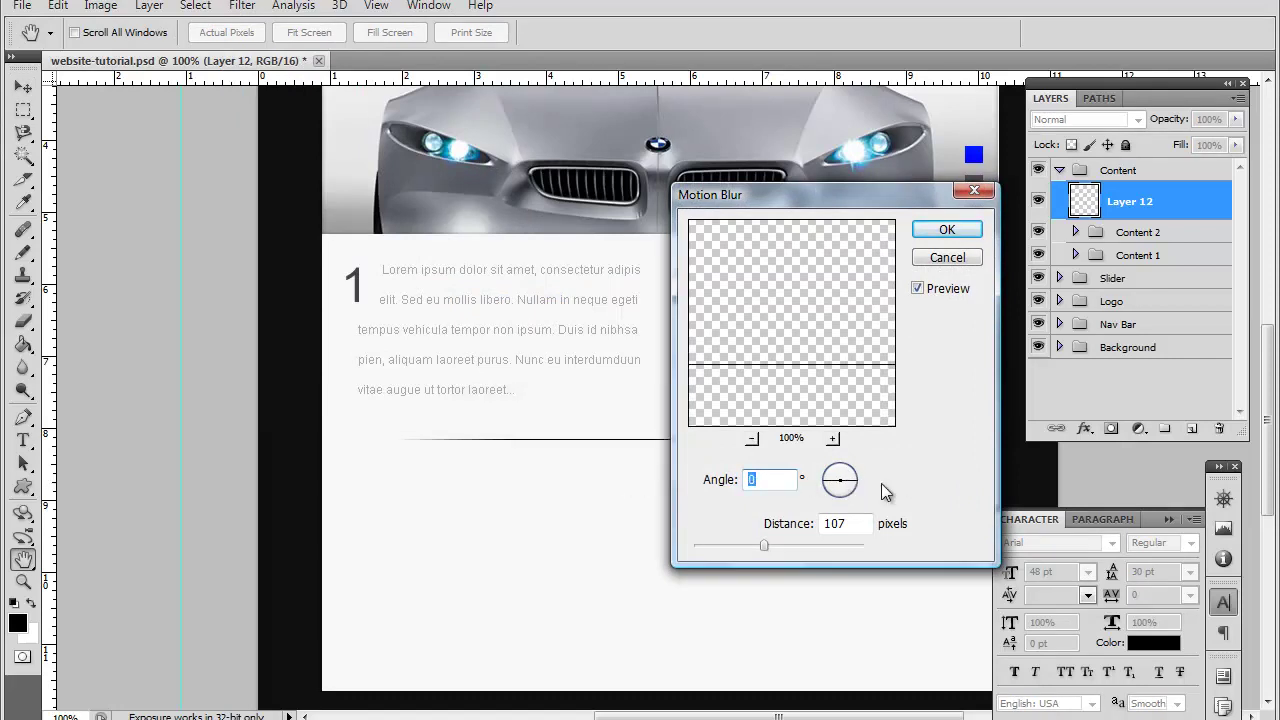
pyautogui.moveTo(786, 194); pyautogui.dragTo(240, 10)
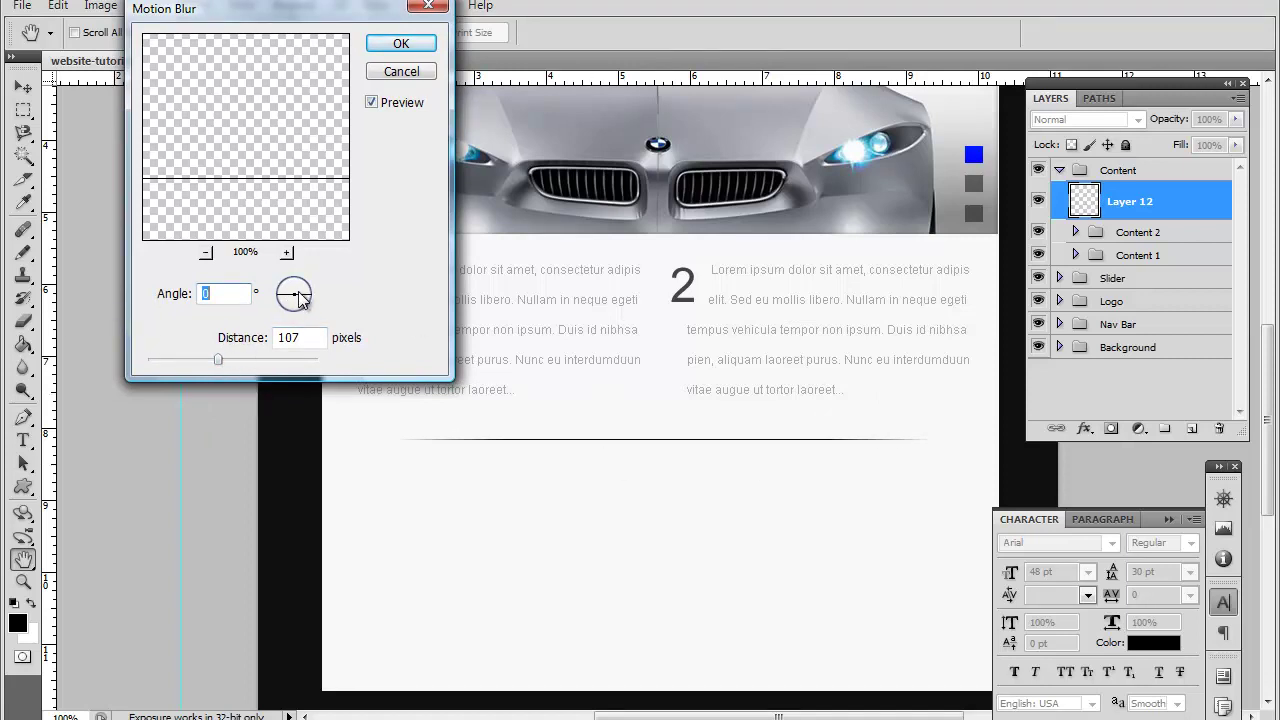
pyautogui.moveTo(298, 306); pyautogui.dragTo(318, 294)
pyautogui.moveTo(219, 360); pyautogui.dragTo(238, 360)
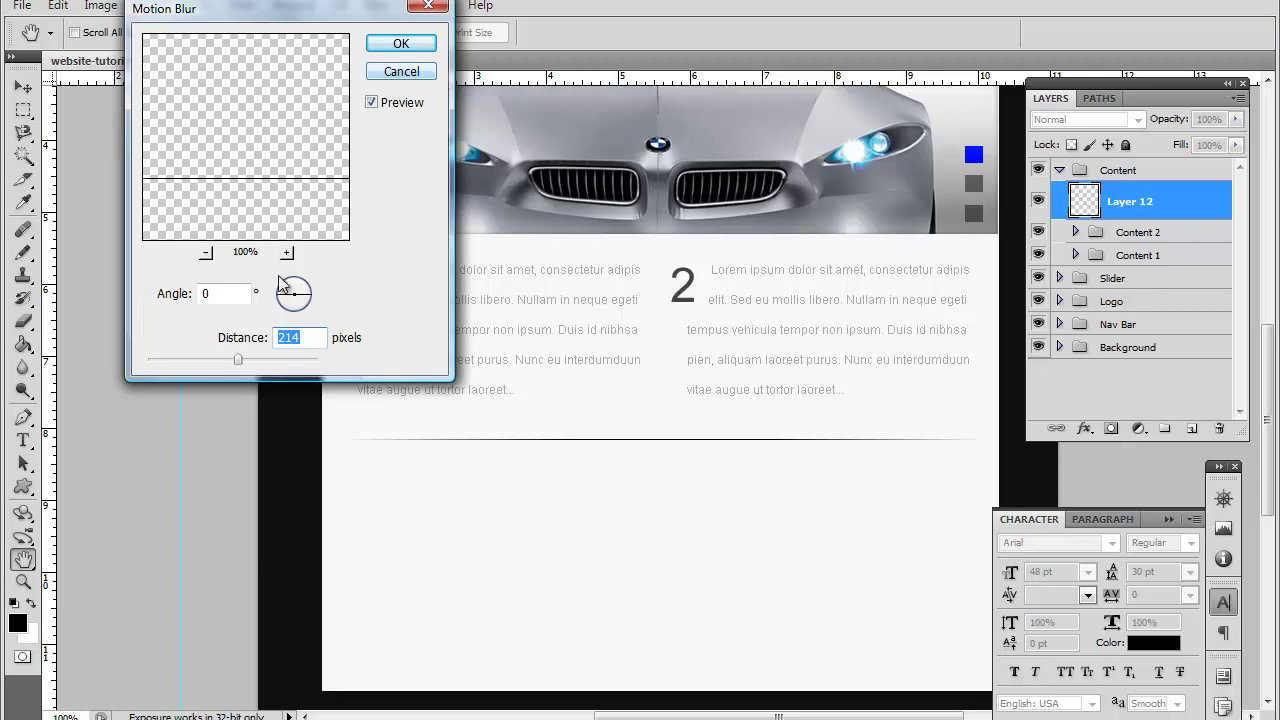
pyautogui.moveTo(238, 360); pyautogui.dragTo(213, 366)
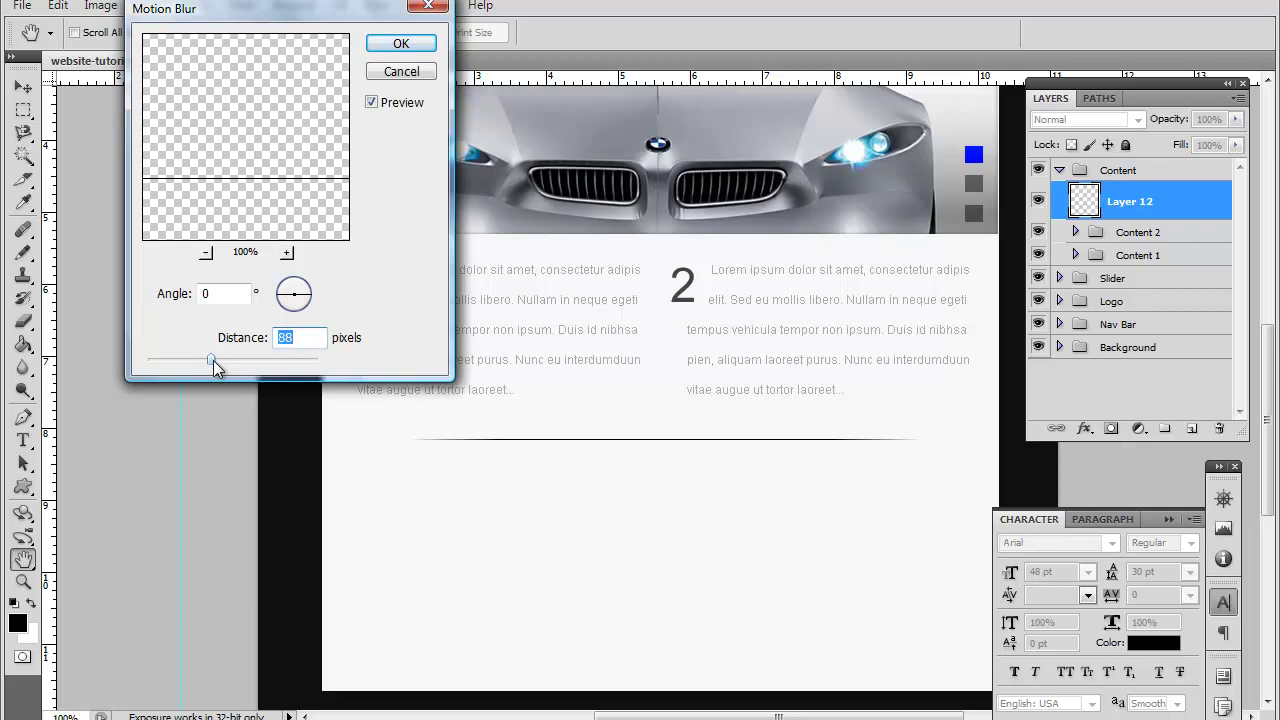
pyautogui.moveTo(215, 366); pyautogui.dragTo(218, 369)
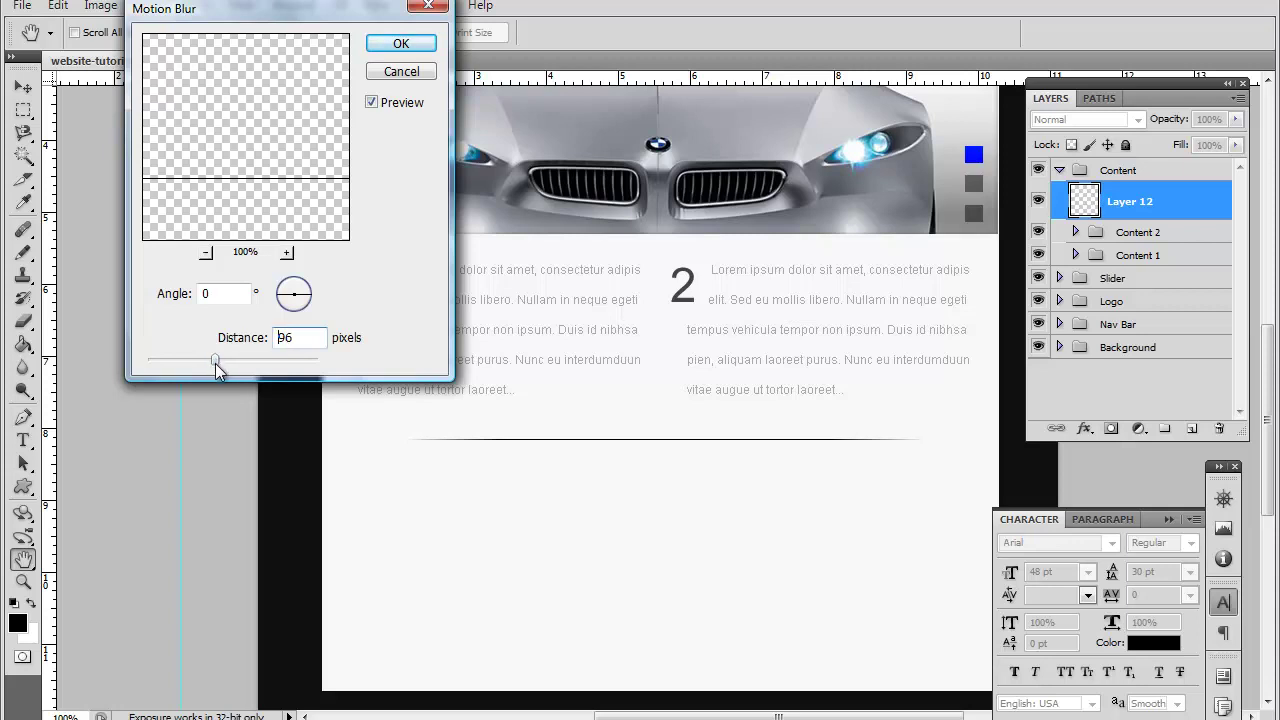
# - Apply the motion blur and nudge the divider up two pixels
pyautogui.click(401, 44)
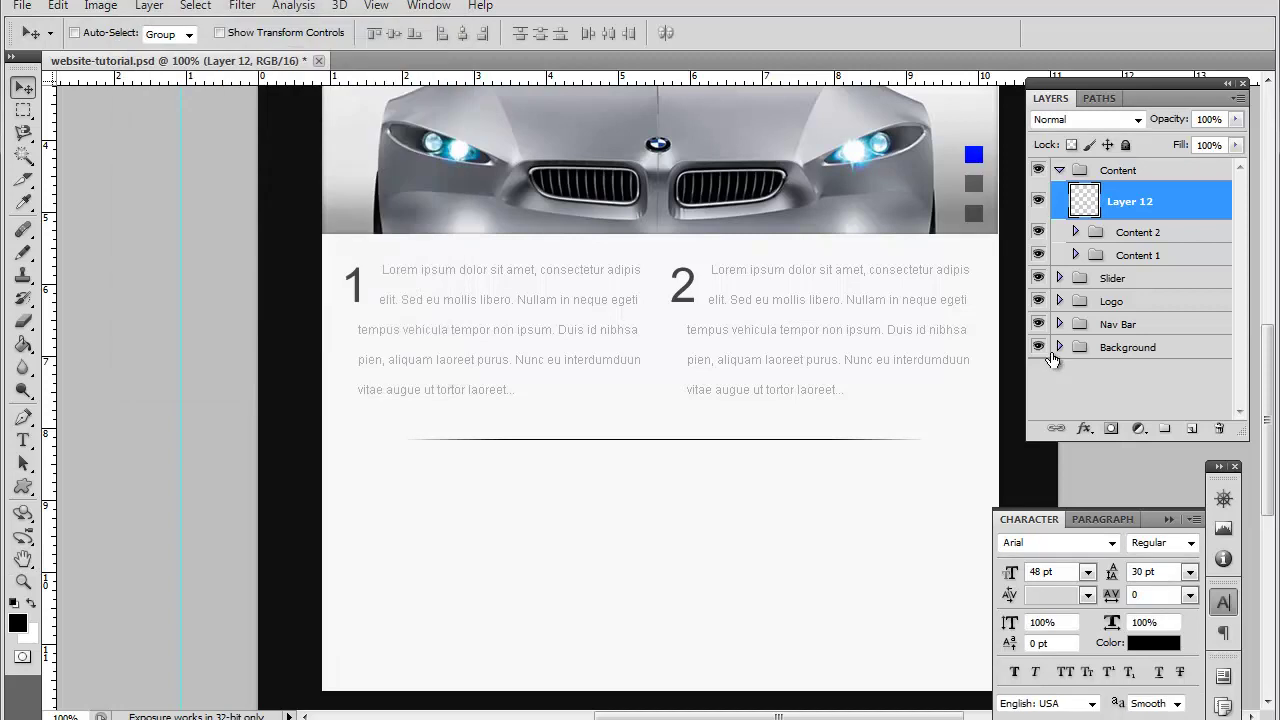
pyautogui.press('Up')
pyautogui.press('Up')
pyautogui.press('Up')
pyautogui.press('Up')
pyautogui.press('Up')
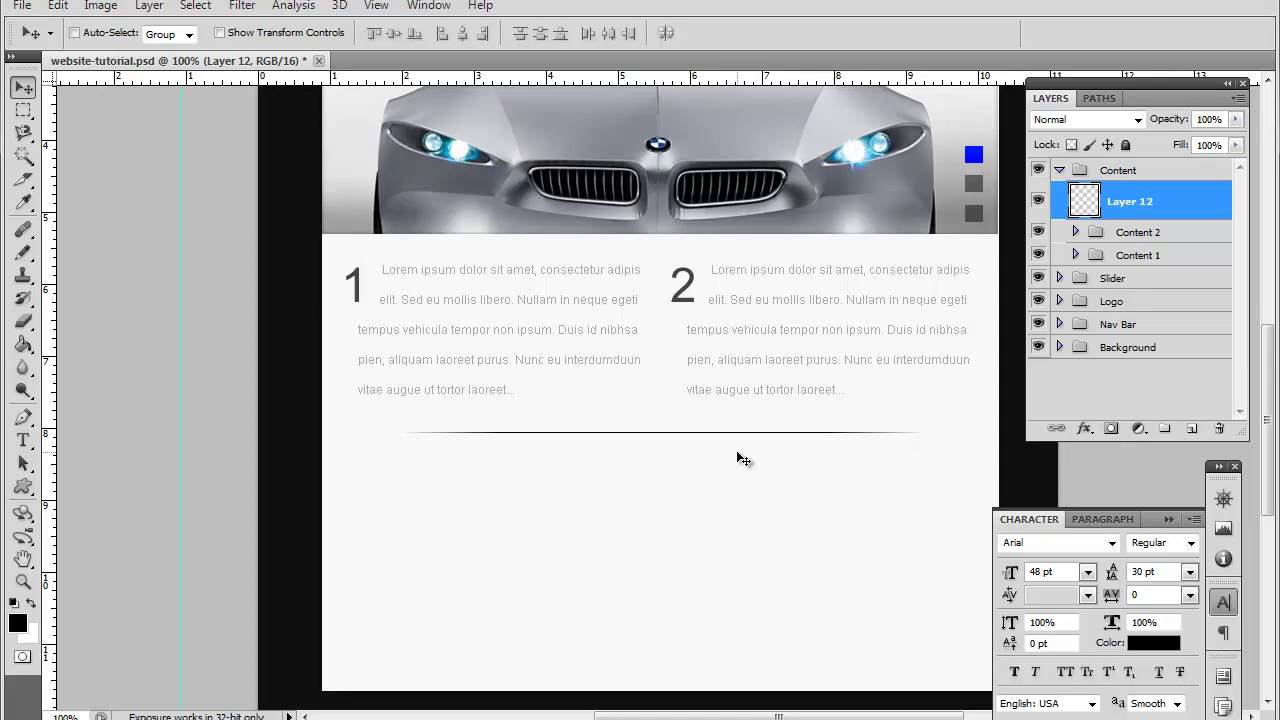
pyautogui.press('Up')
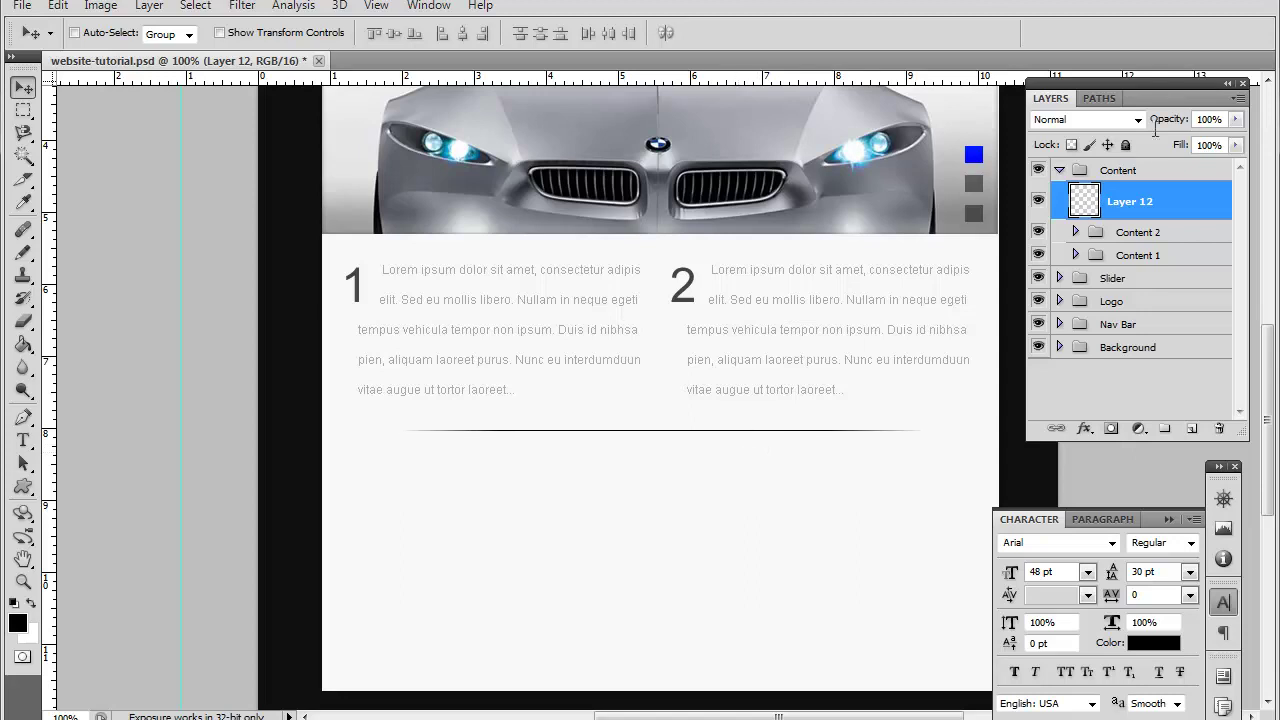
# - Lower the divider layer's opacity to 7%
pyautogui.click(1236, 119)
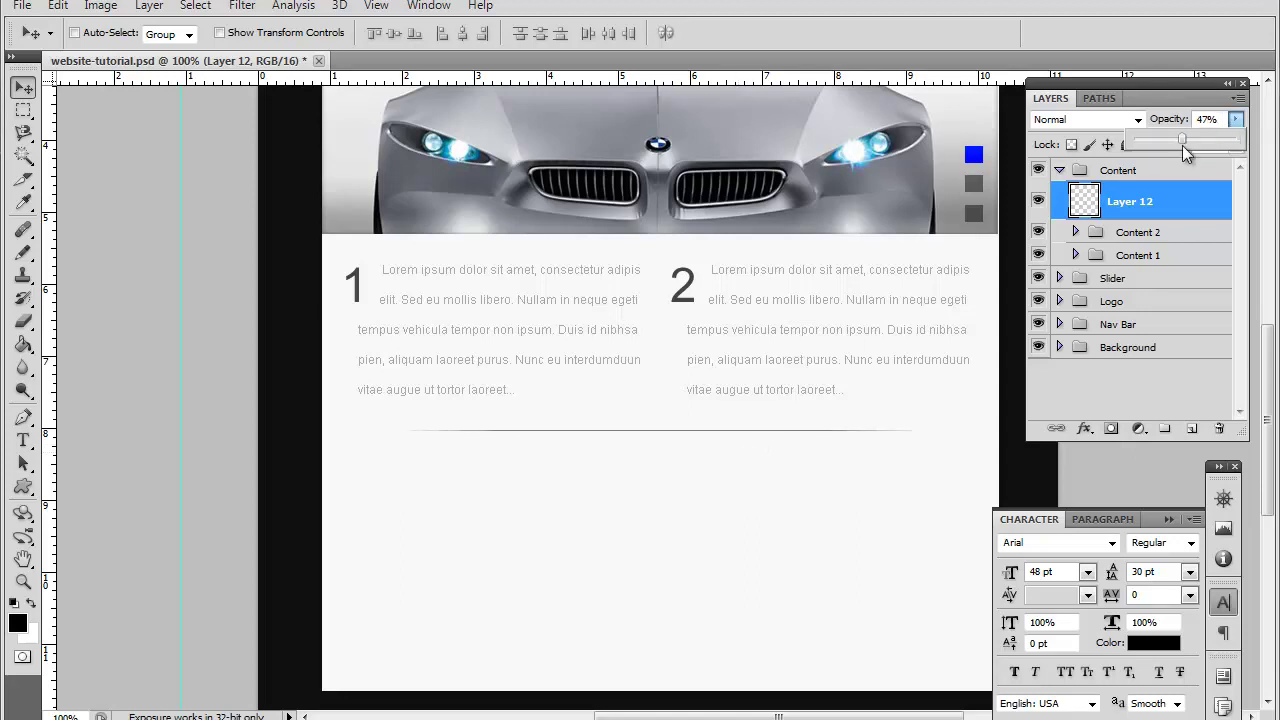
pyautogui.moveTo(1154, 148); pyautogui.dragTo(1141, 146)
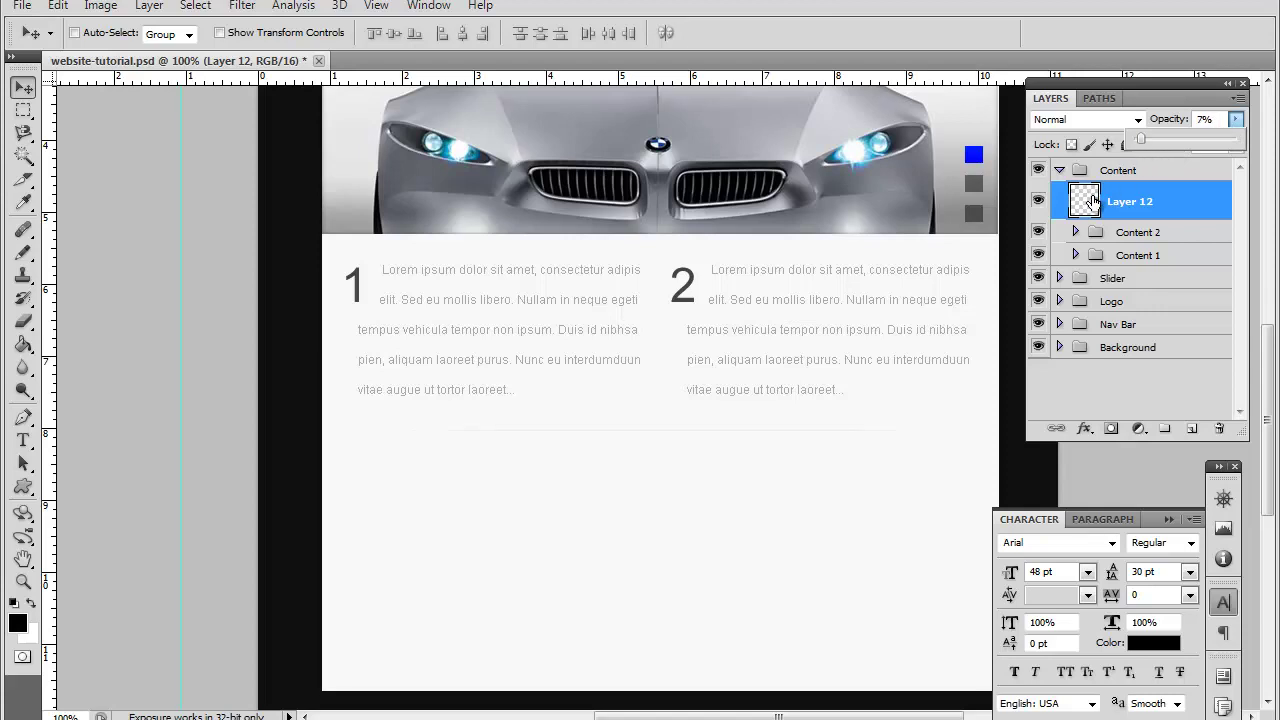
pyautogui.scroll(1, 865, 562)
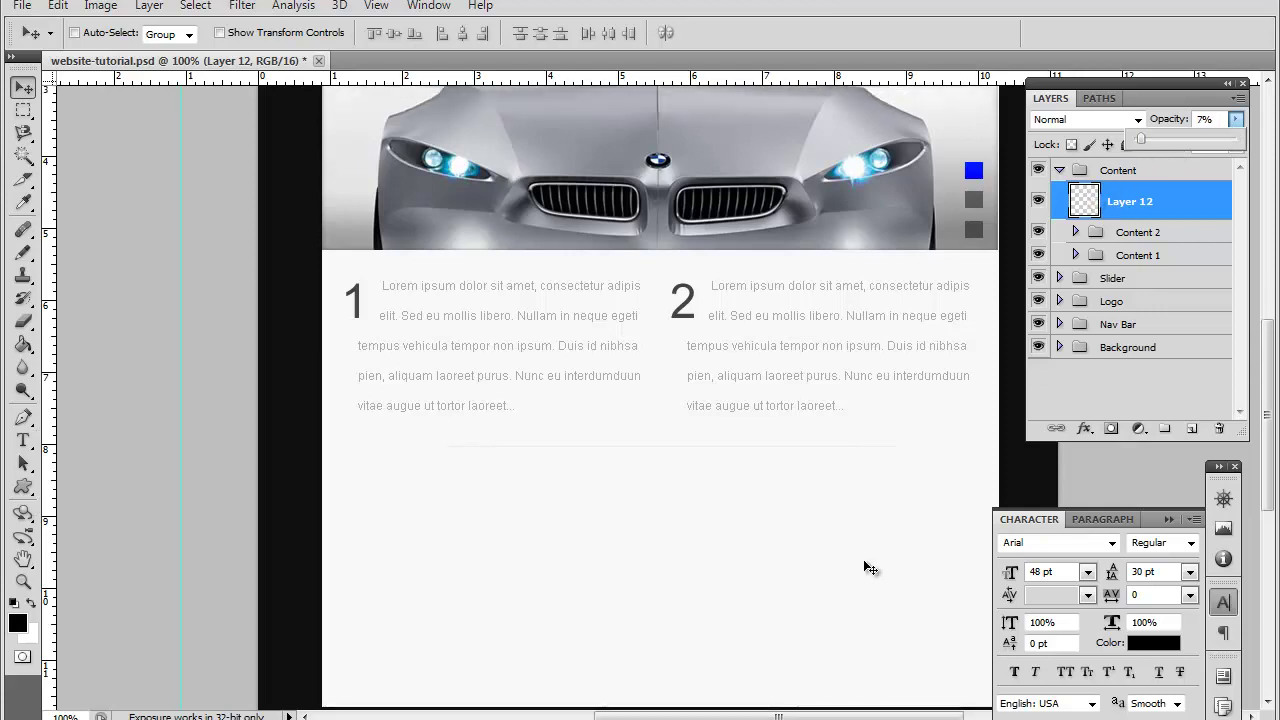
pyautogui.scroll(-1, 865, 563)
pyautogui.click(776, 559)
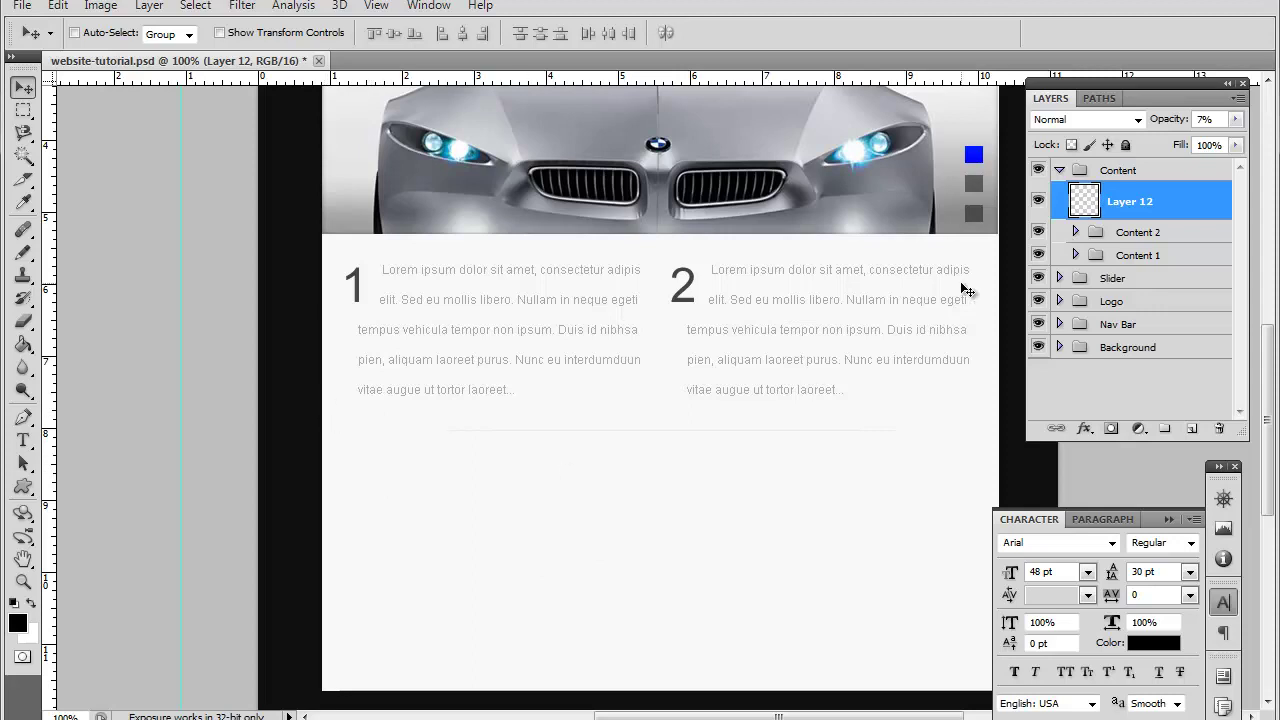
# - Inspect the layers inside the Content 2 group, then collapse it again
pyautogui.scroll(1, 1063, 350)
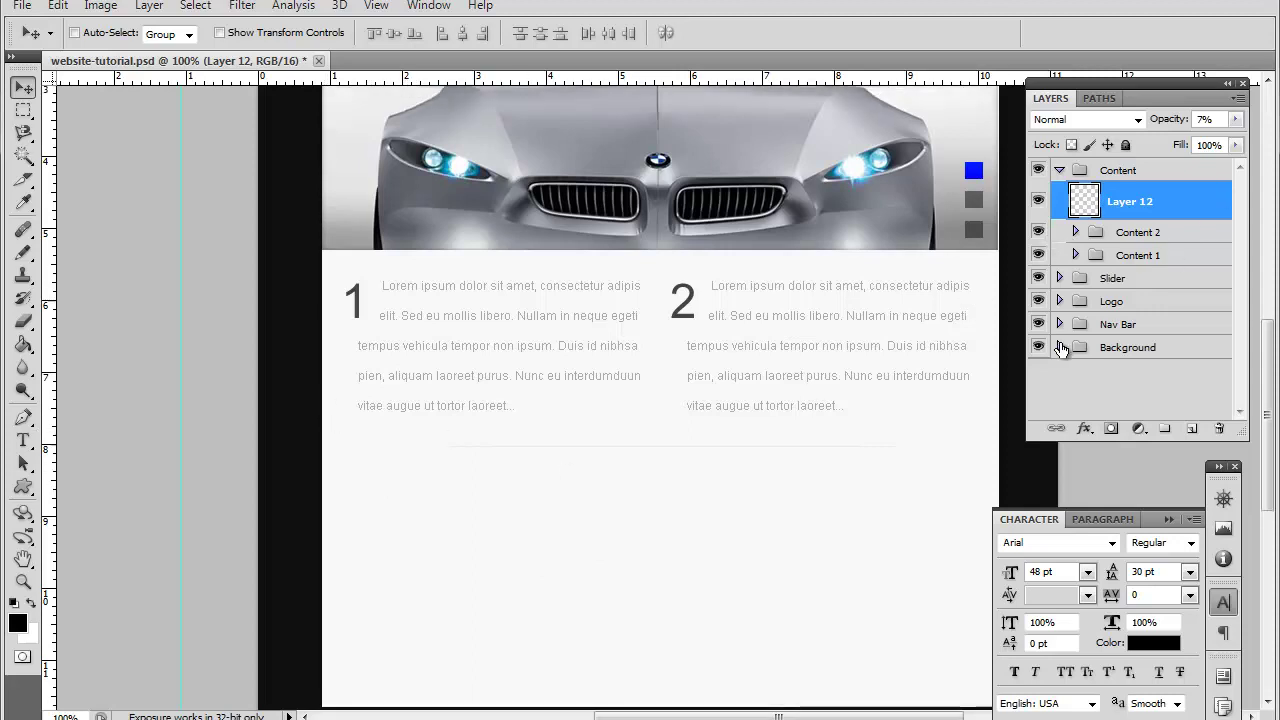
pyautogui.click(1075, 232)
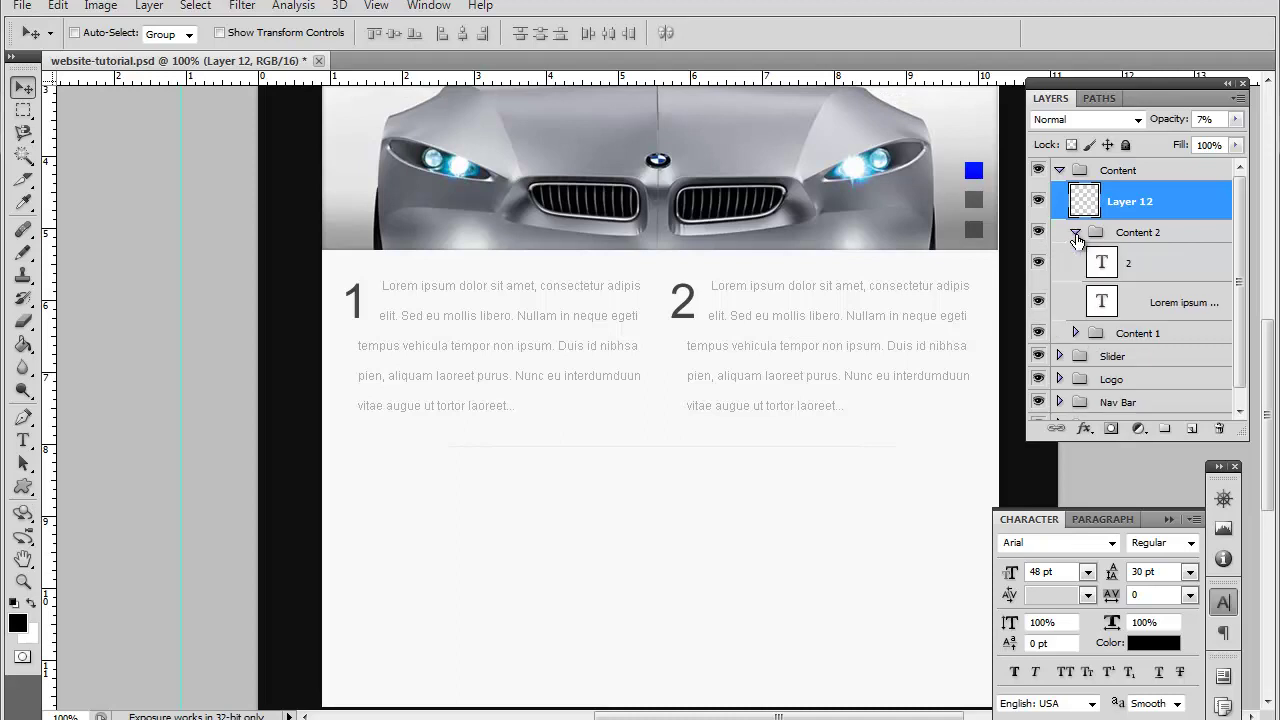
pyautogui.click(1160, 278)
pyautogui.click(1165, 305)
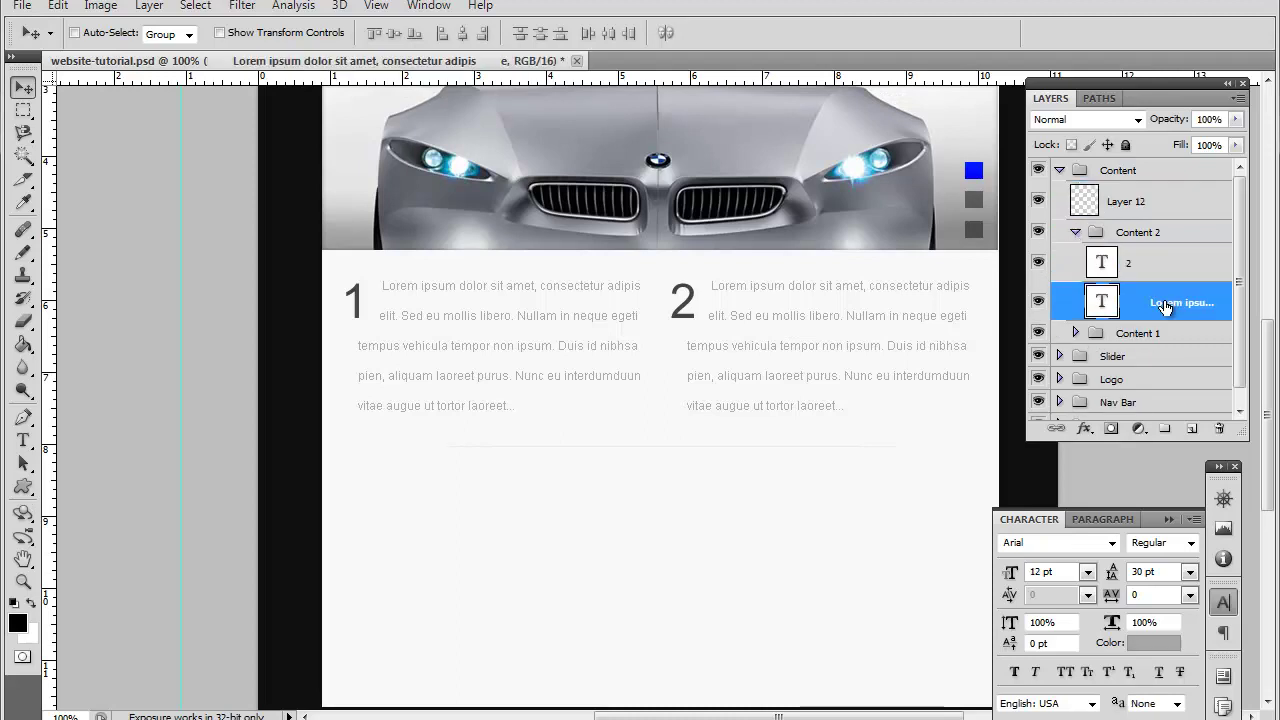
pyautogui.click(1146, 234)
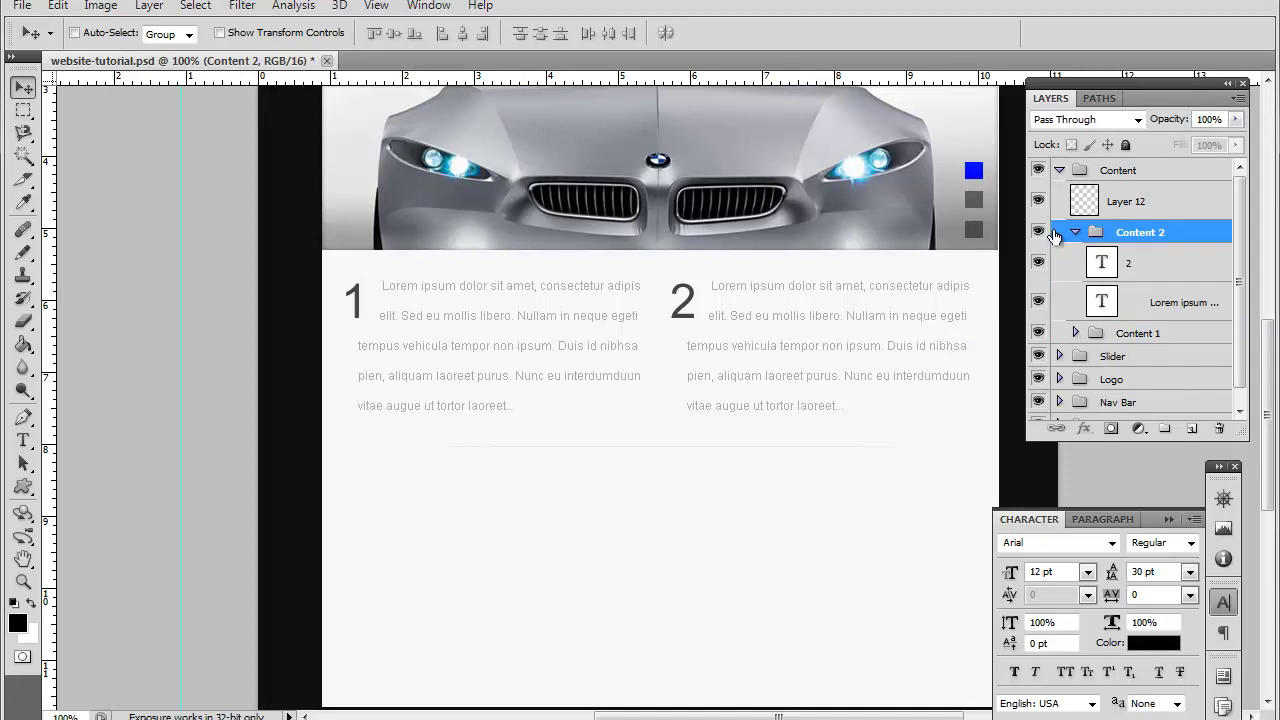
pyautogui.click(1075, 232)
# - Duplicate Content 1 as 'Full Content', place it atop Content, and move its text below the columns
pyautogui.click(1134, 255)
pyautogui.rightClick(1134, 253)
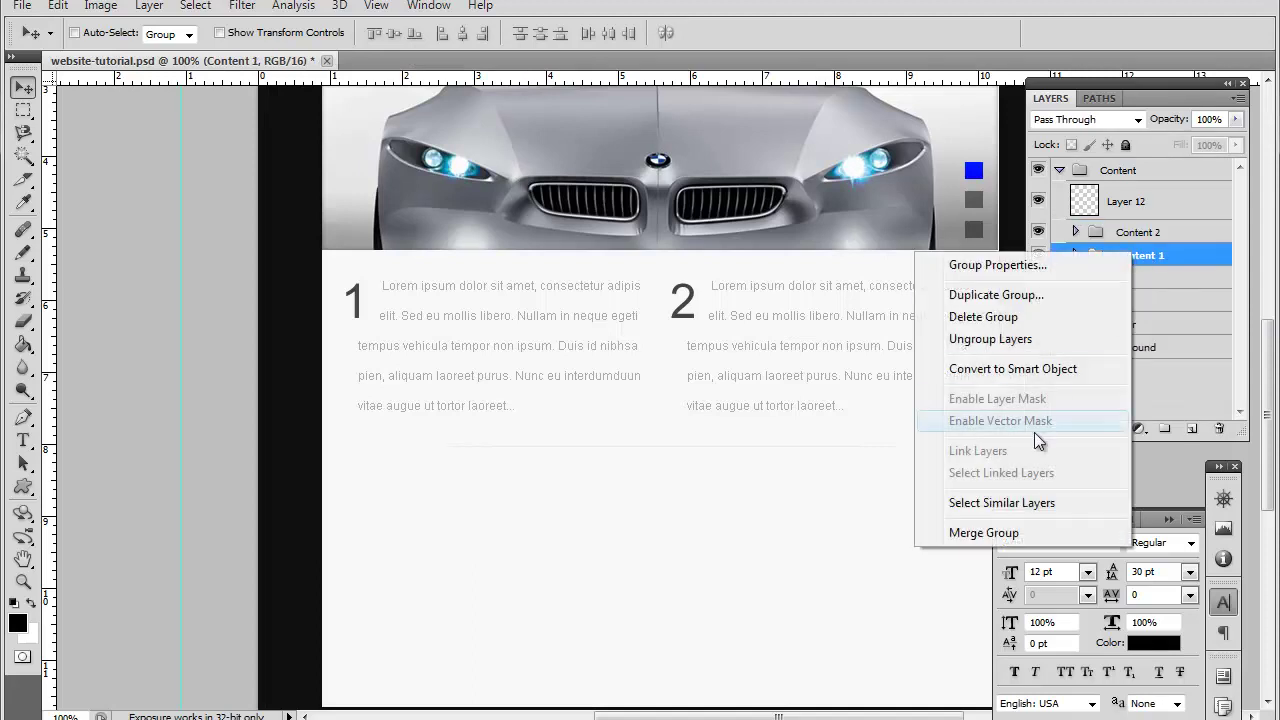
pyautogui.click(1000, 296)
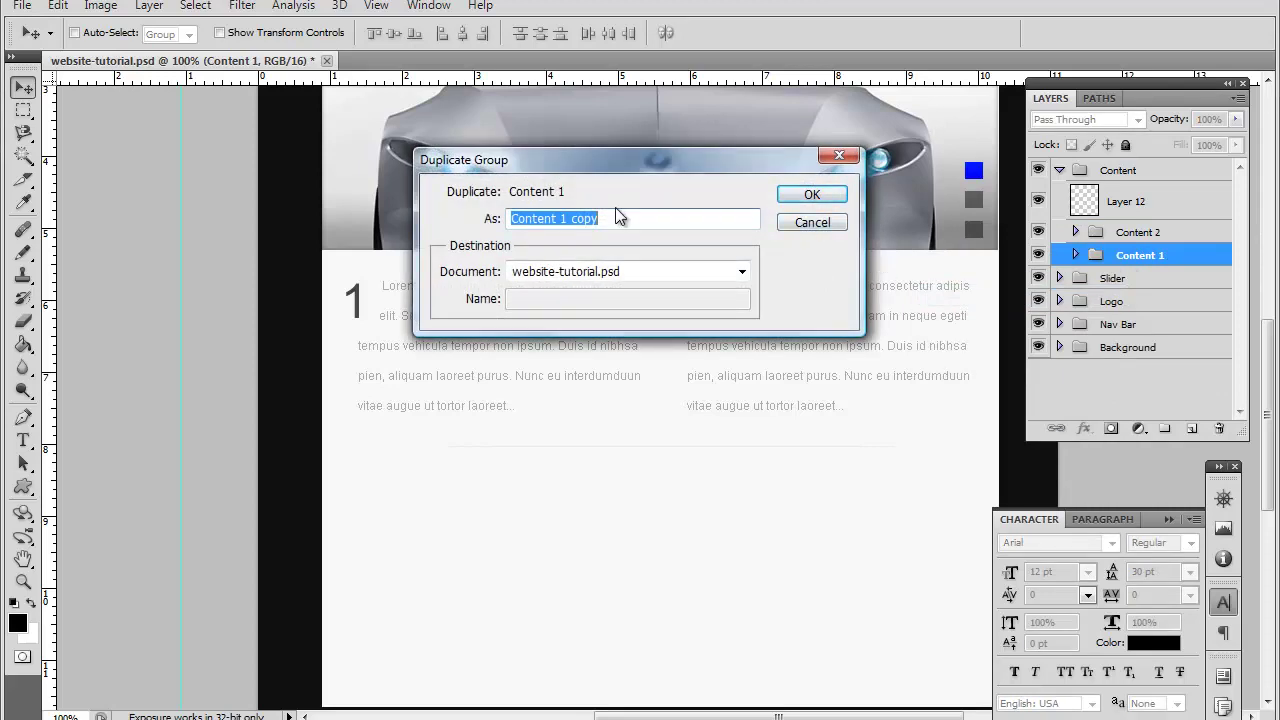
pyautogui.write('Full Con')
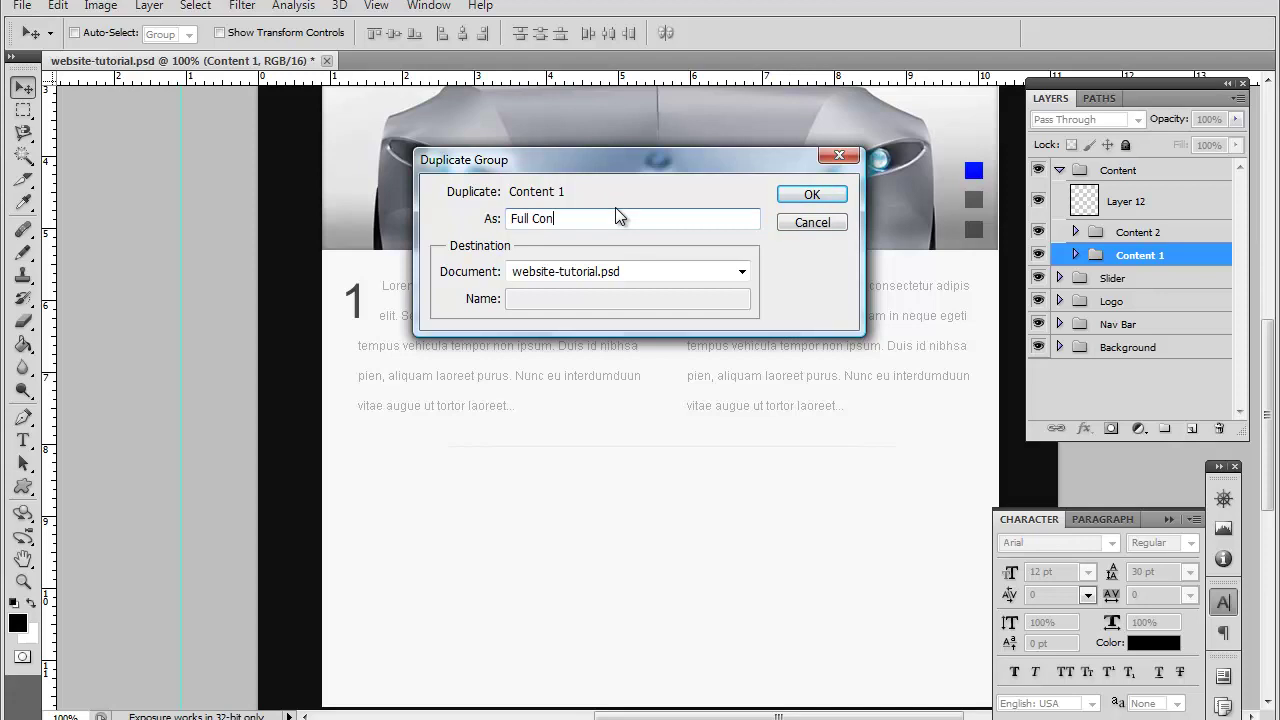
pyautogui.write('tent')
pyautogui.press('Return')
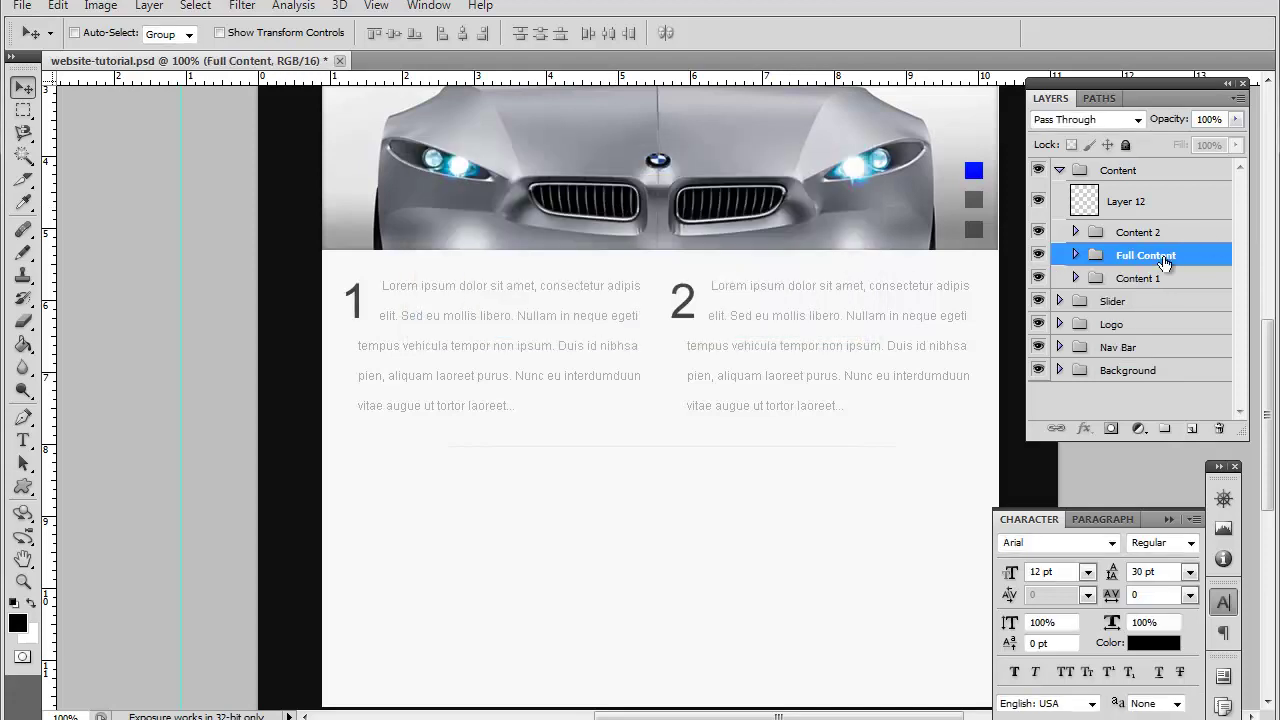
pyautogui.moveTo(1154, 258); pyautogui.dragTo(1118, 184)
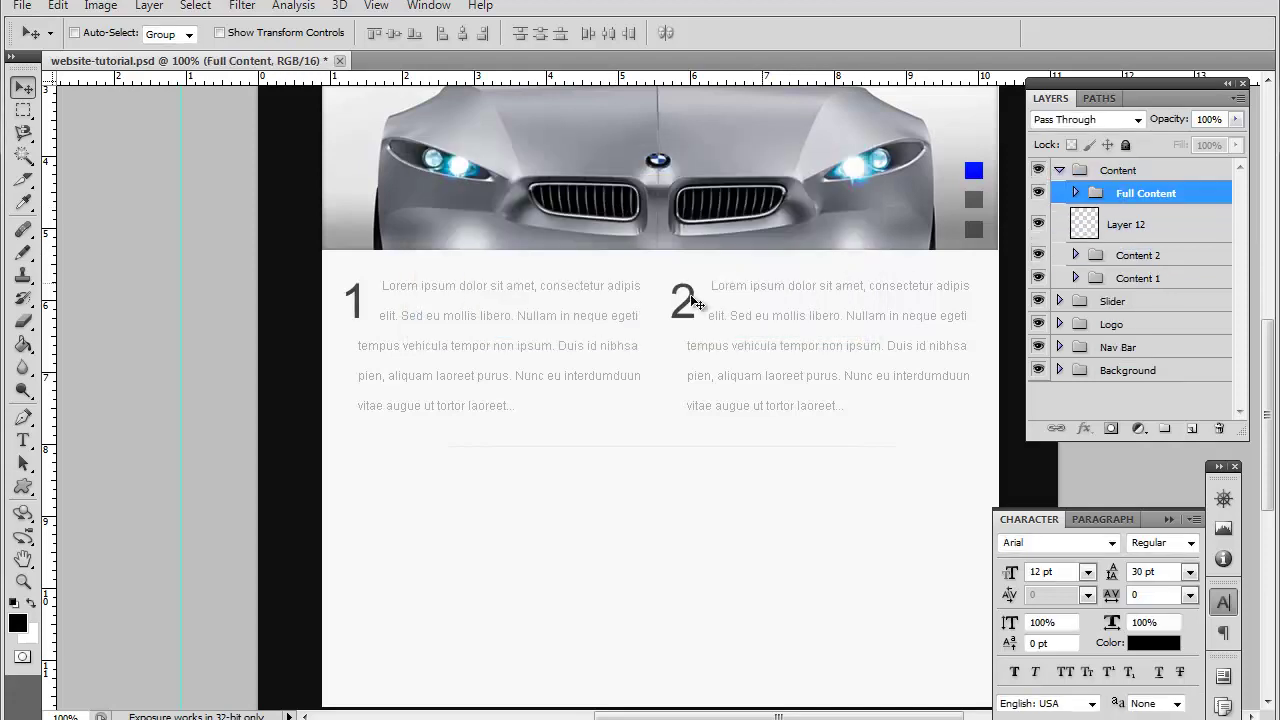
pyautogui.moveTo(583, 403); pyautogui.dragTo(530, 605)
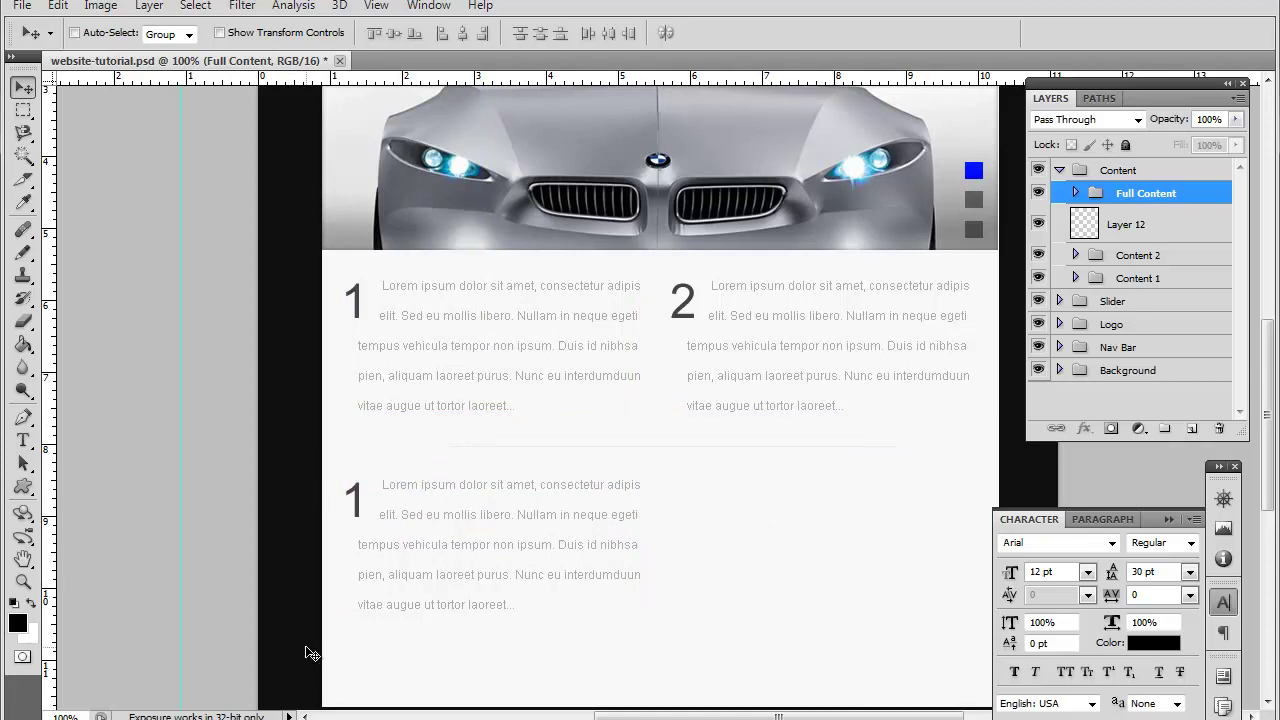
# - Generate Lorem Ipsum on lipsum.com in Firefox and select the 'Quisque eu ornare urna' paragraph
pyautogui.press('super')
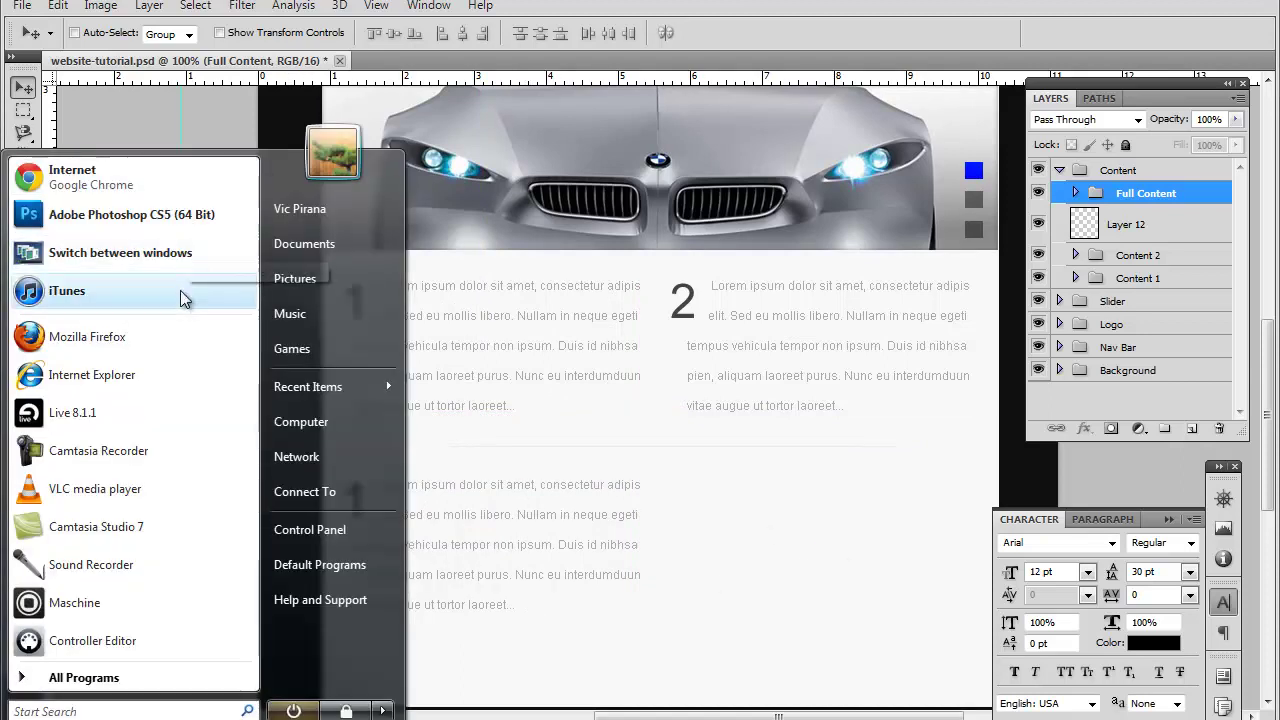
pyautogui.click(171, 329)
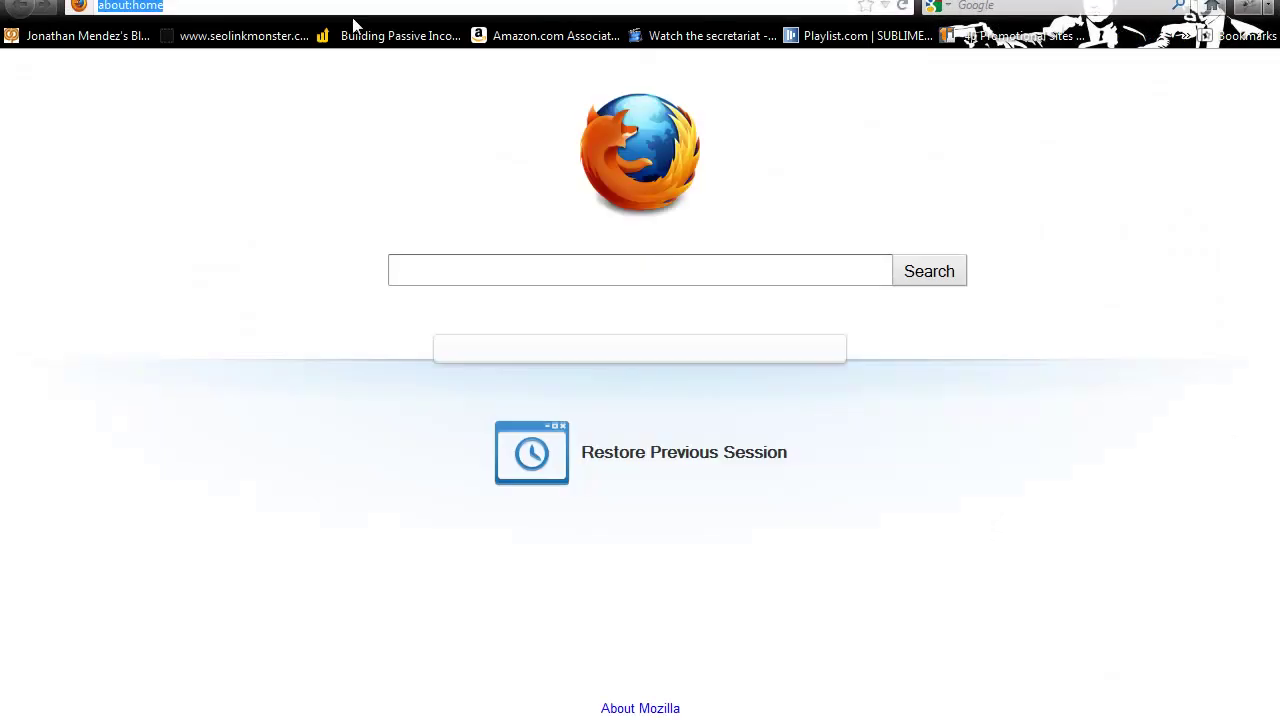
pyautogui.write('lipsum.com')
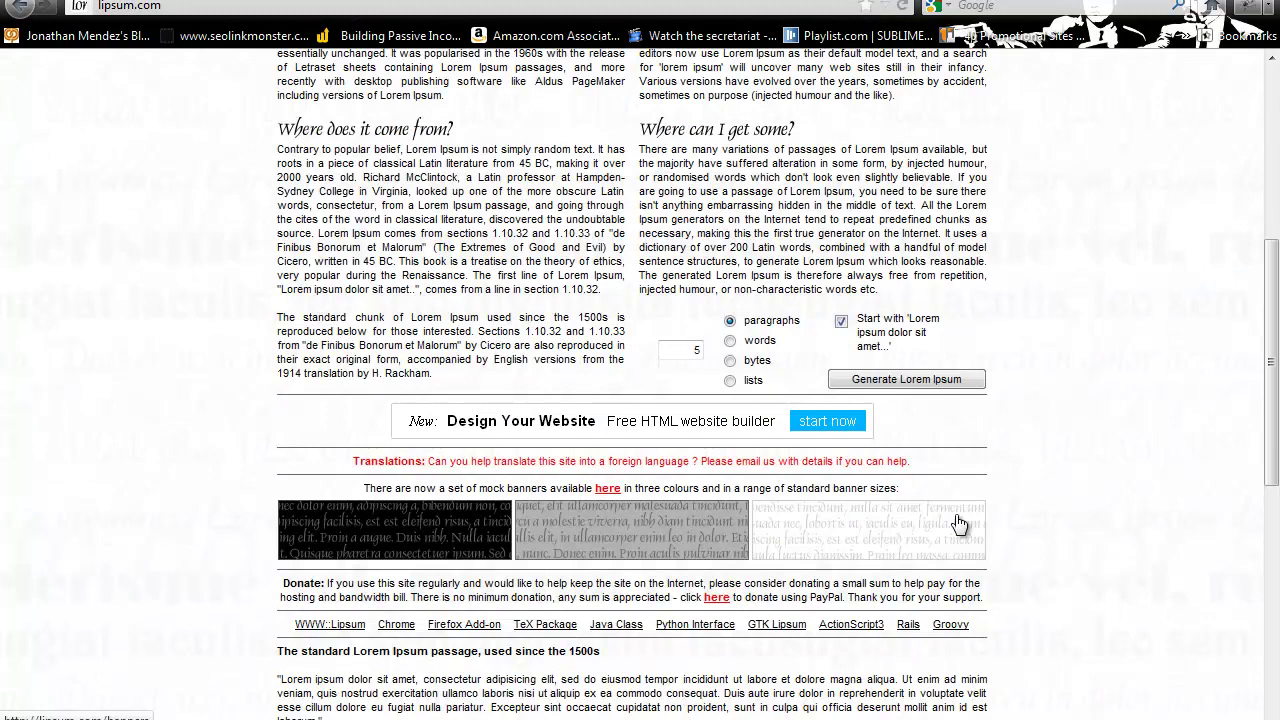
pyautogui.click(930, 383)
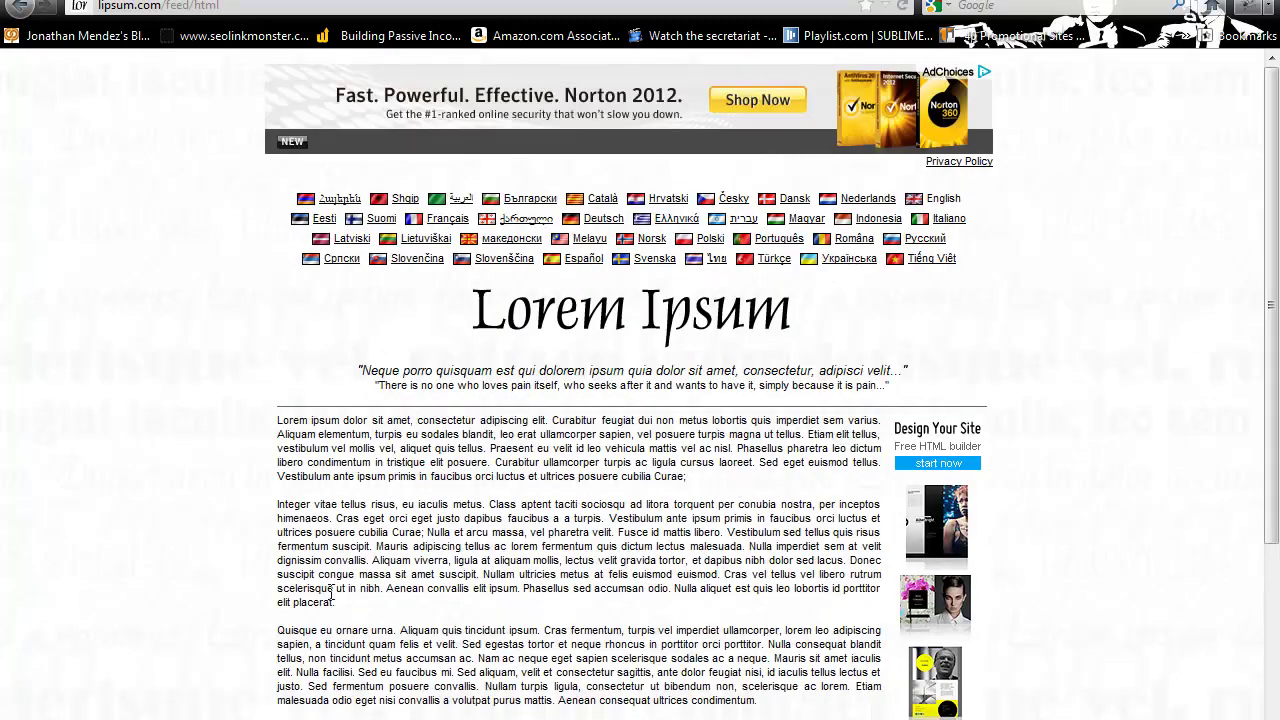
pyautogui.moveTo(801, 706); pyautogui.dragTo(272, 640)
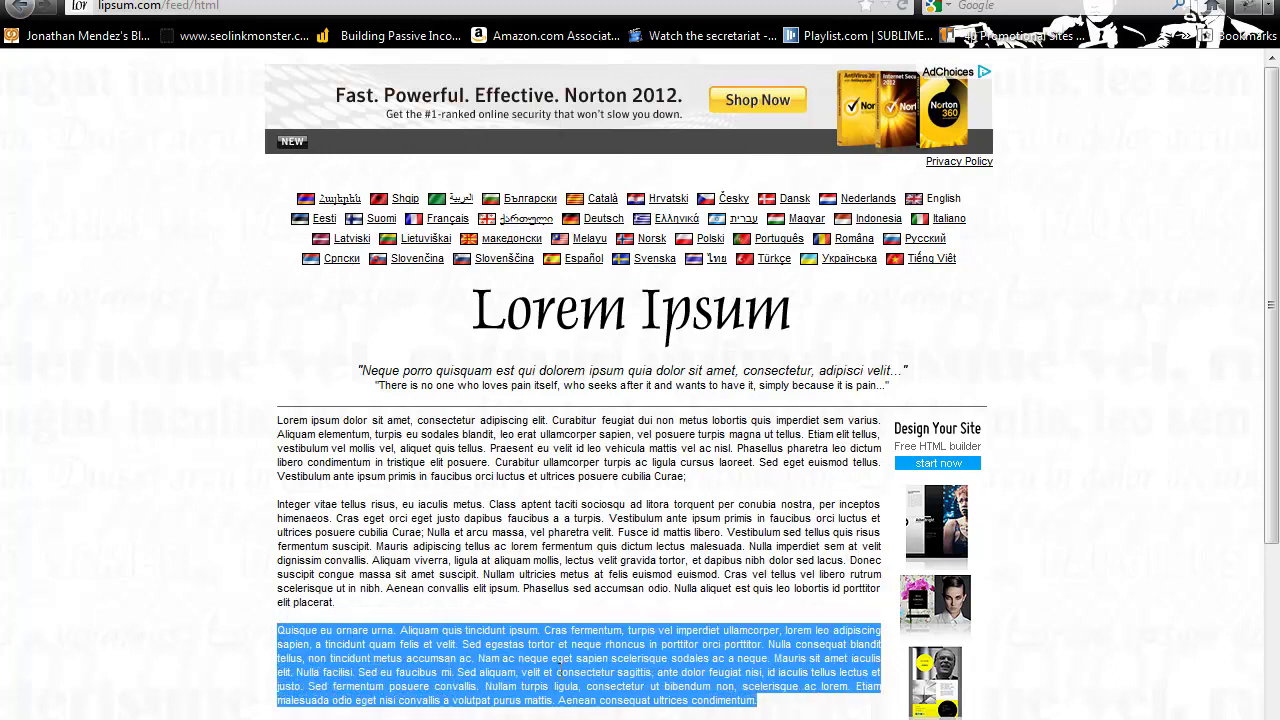
pyautogui.hotkey('alt', 'Tab')
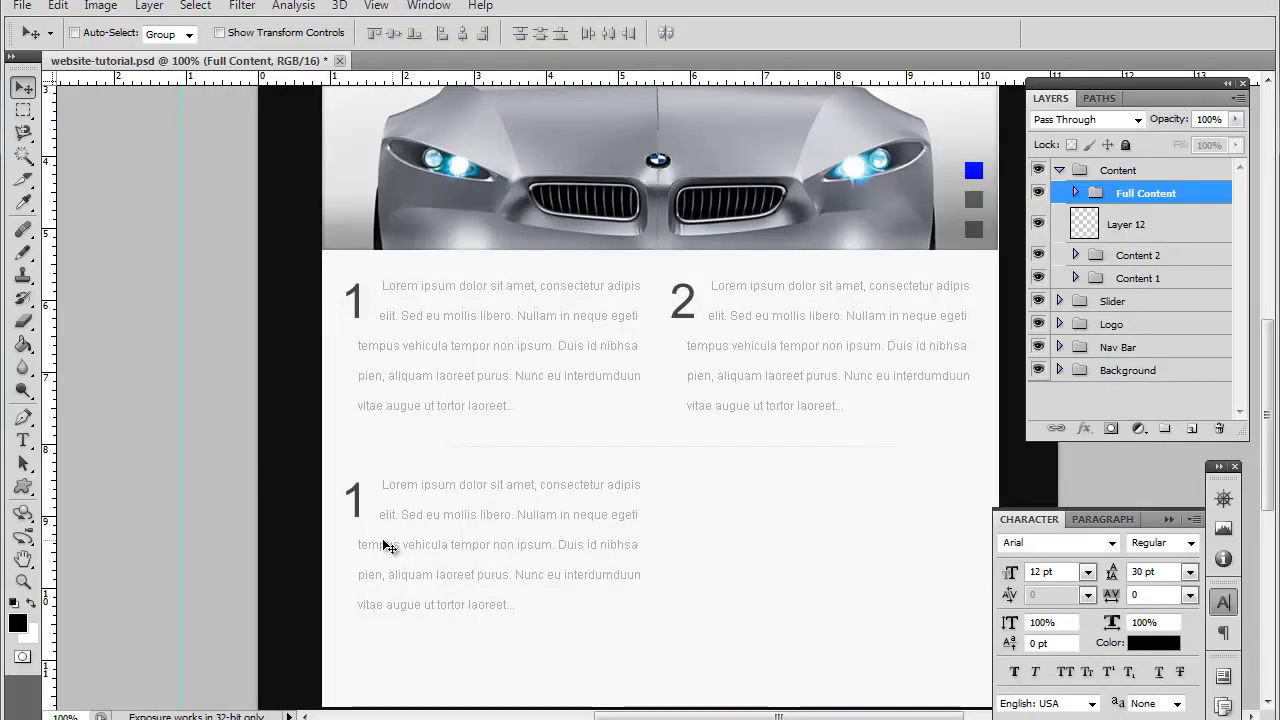
# - Paste the Quisque paragraph over the duplicated column text
pyautogui.click(24, 441)
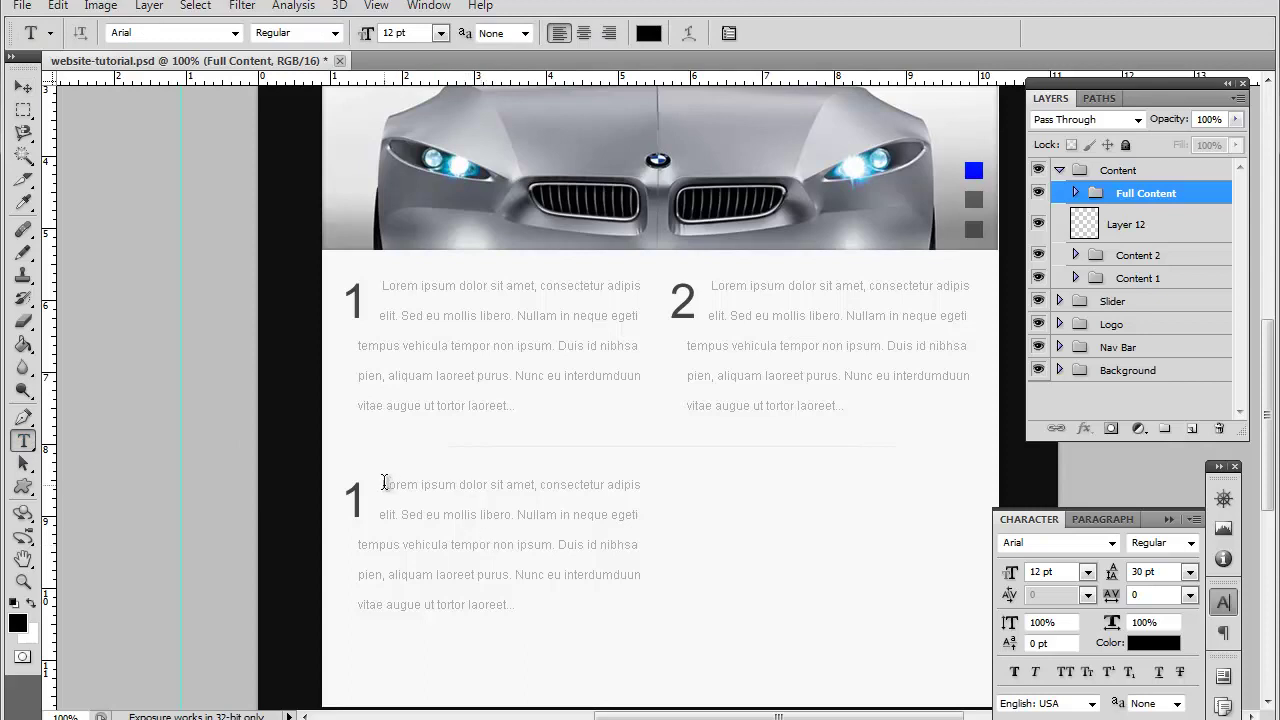
pyautogui.moveTo(383, 484); pyautogui.dragTo(771, 631)
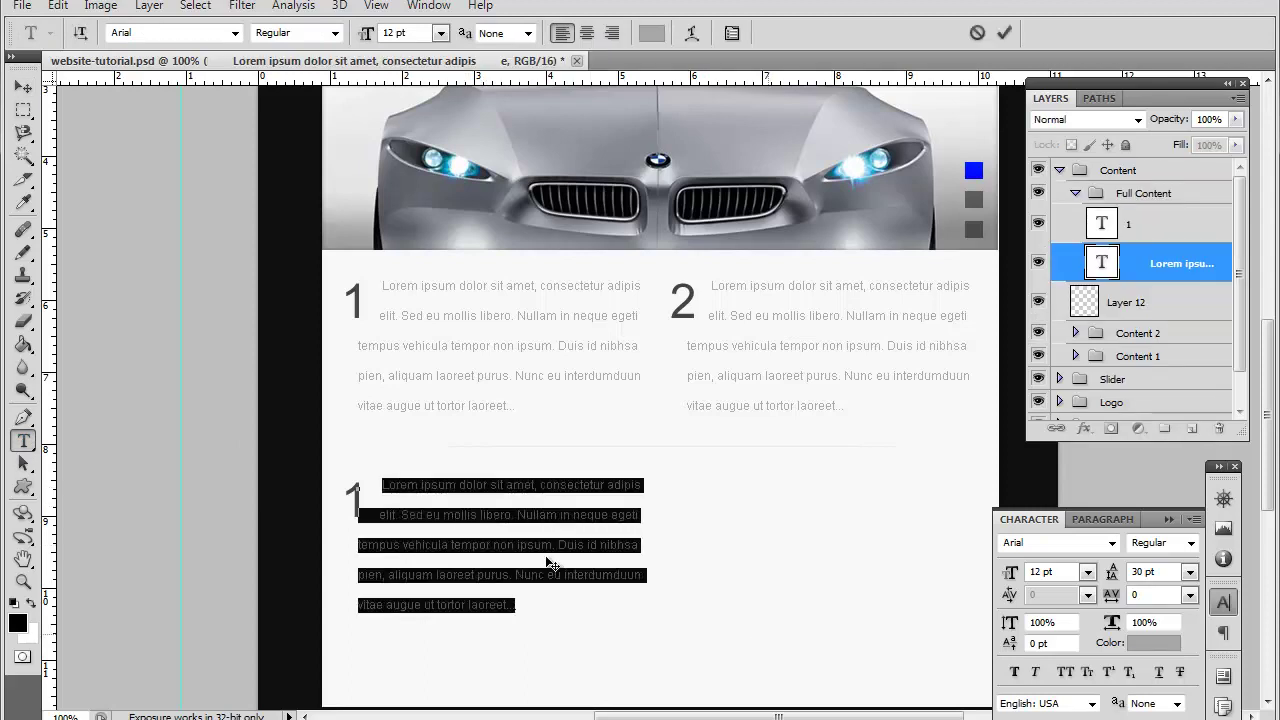
pyautogui.hotkey('ctrl', 'v')
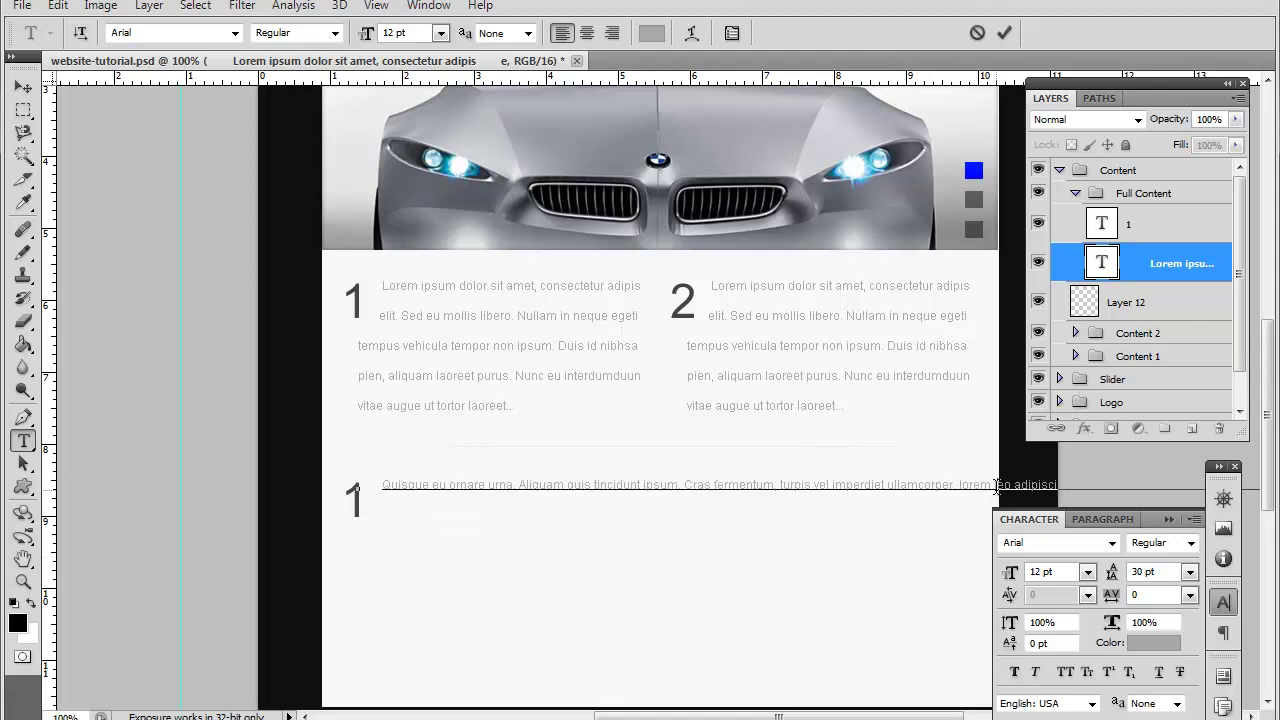
# - Break the pasted paragraph into lines so it spans the full page width
pyautogui.click(1006, 505)
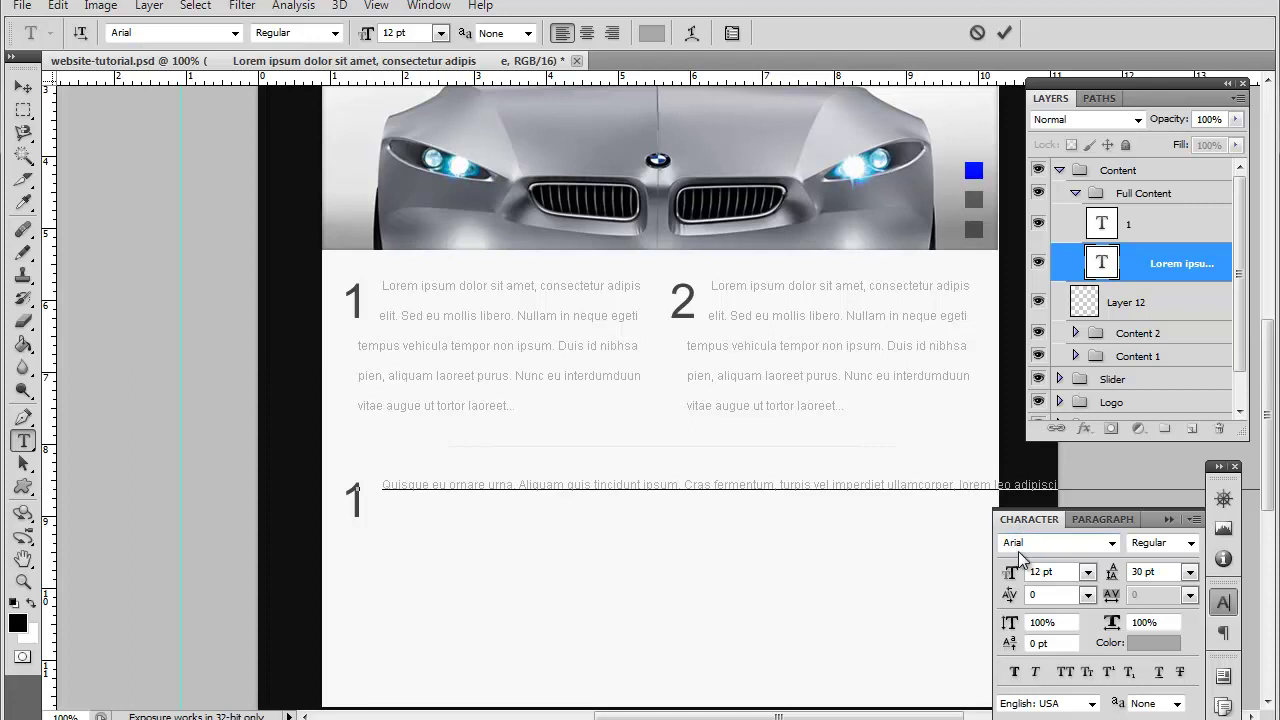
pyautogui.click(978, 485)
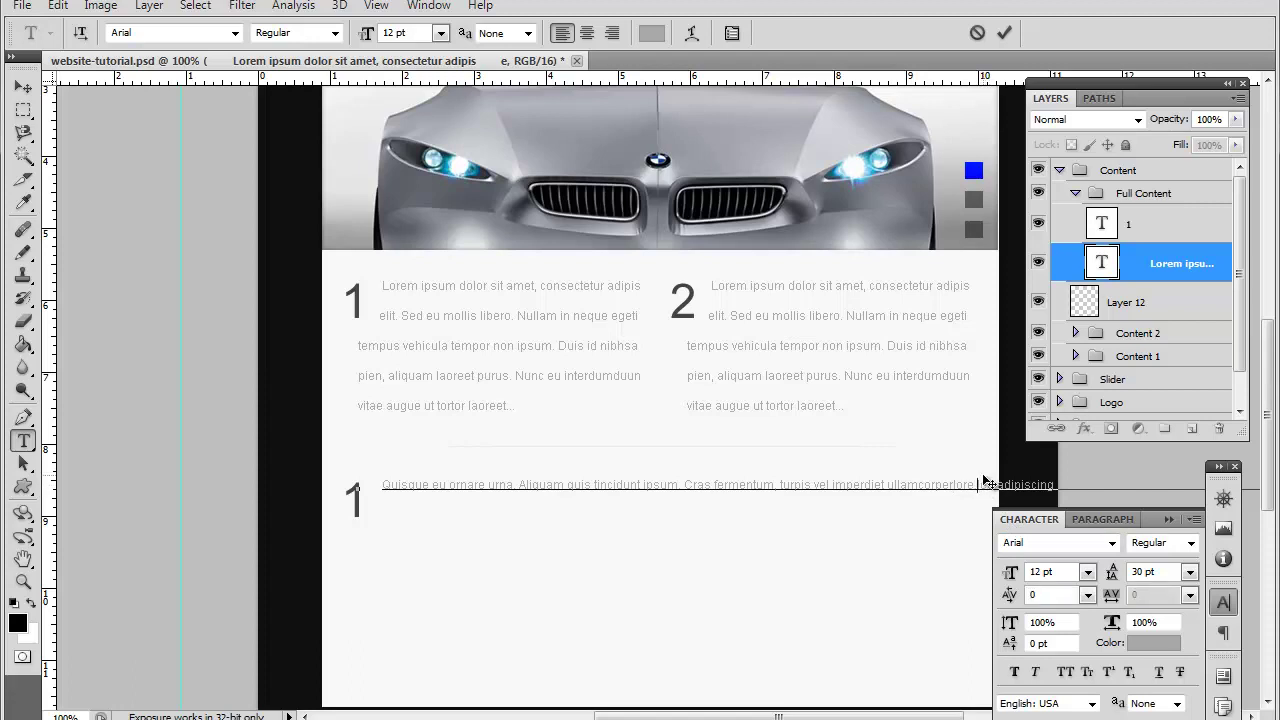
pyautogui.press('Return')
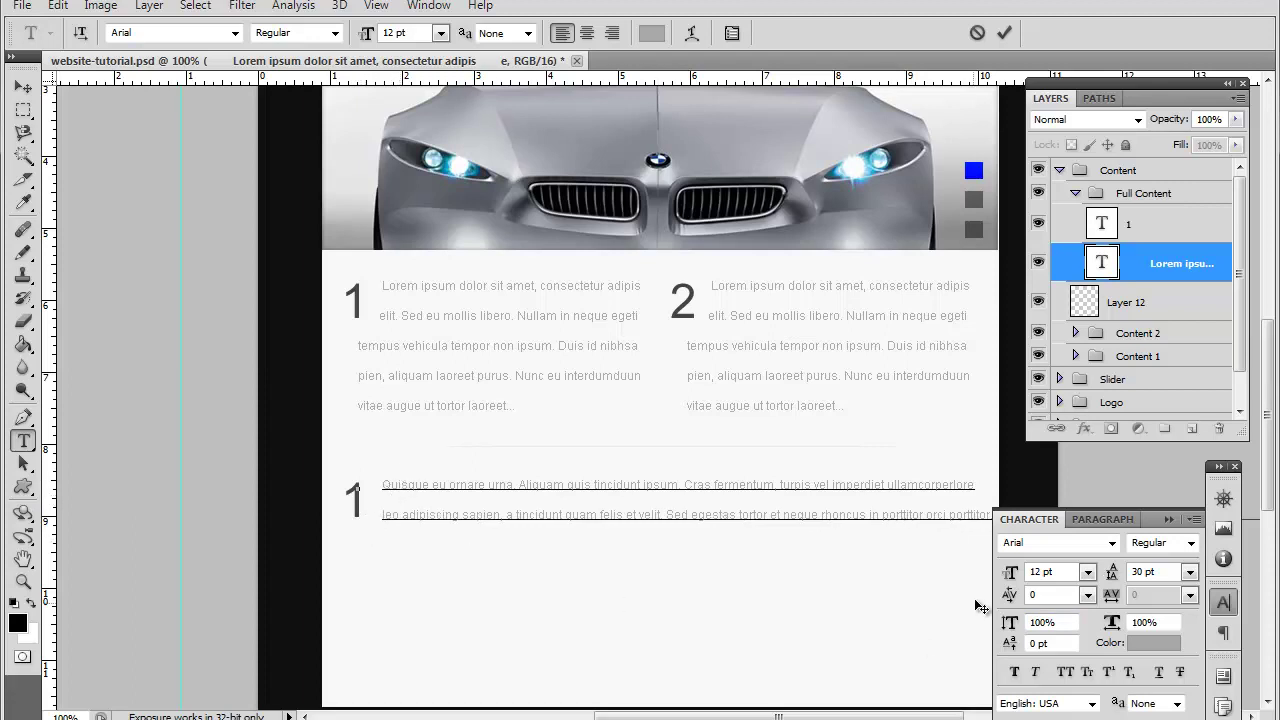
pyautogui.moveTo(975, 517); pyautogui.dragTo(983, 632)
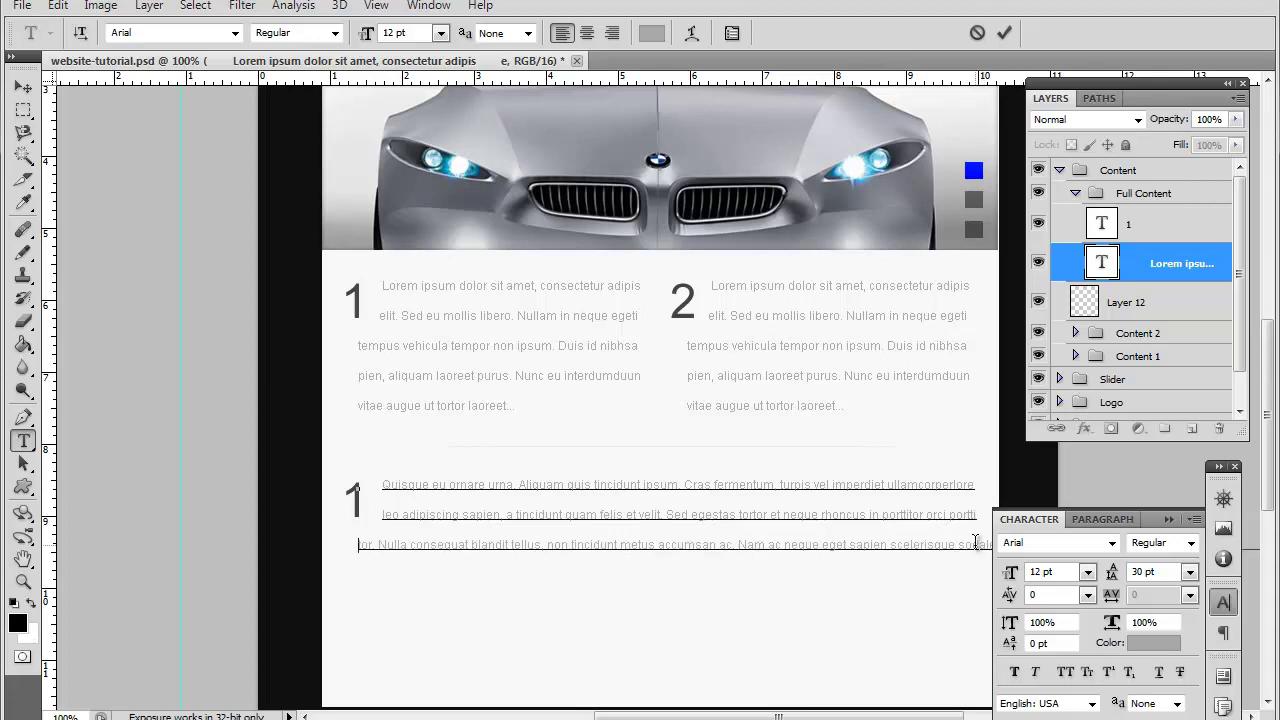
pyautogui.moveTo(978, 544); pyautogui.dragTo(970, 577)
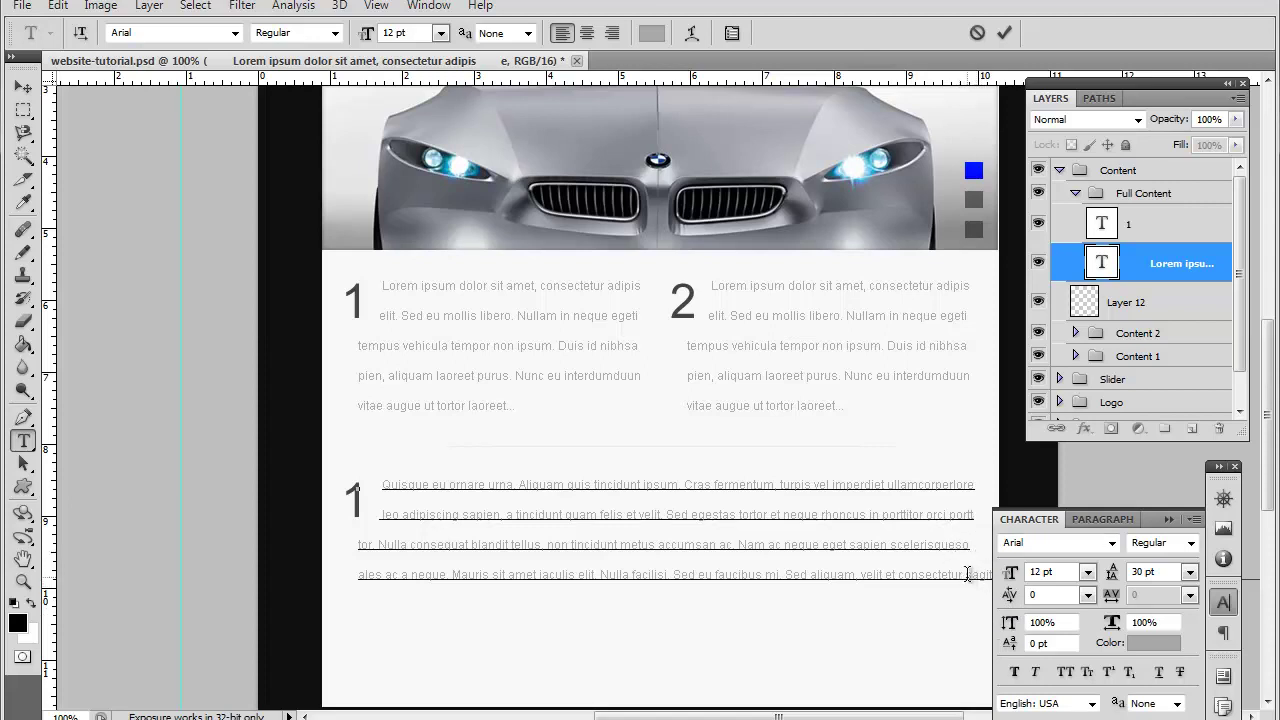
pyautogui.hotkey('ctrl', 'v')
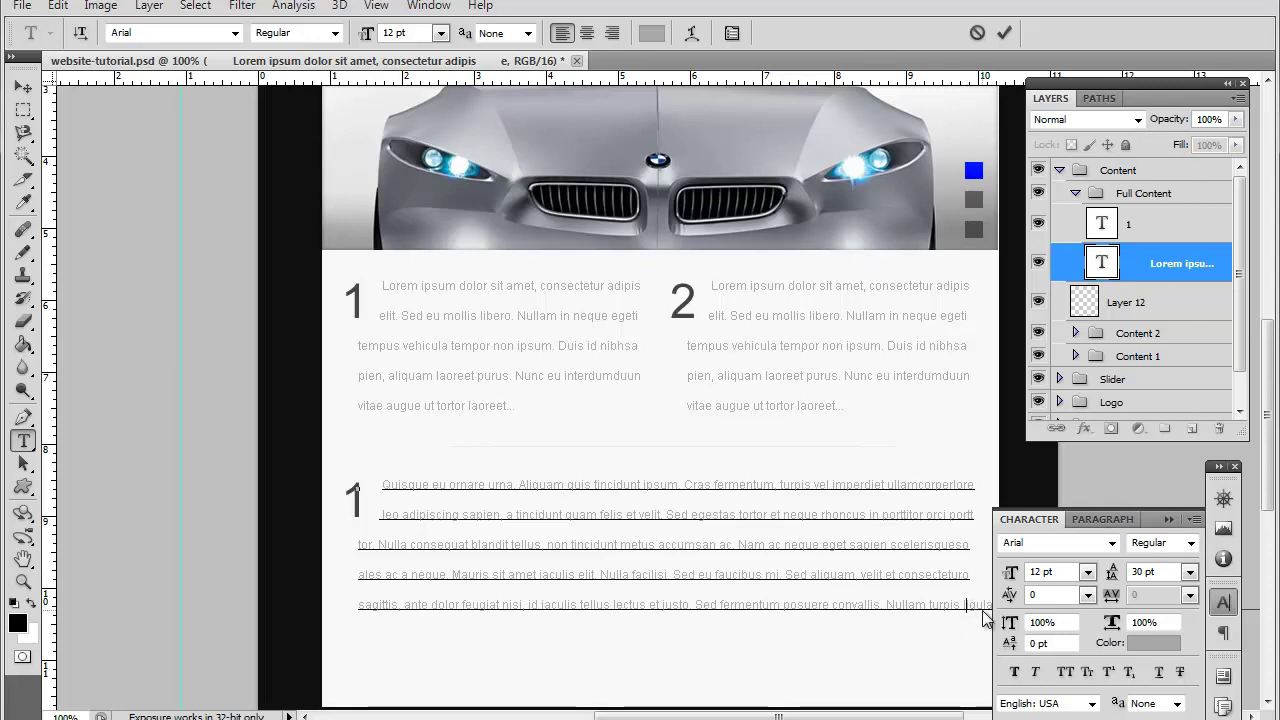
pyautogui.hotkey('ctrl', 'v')
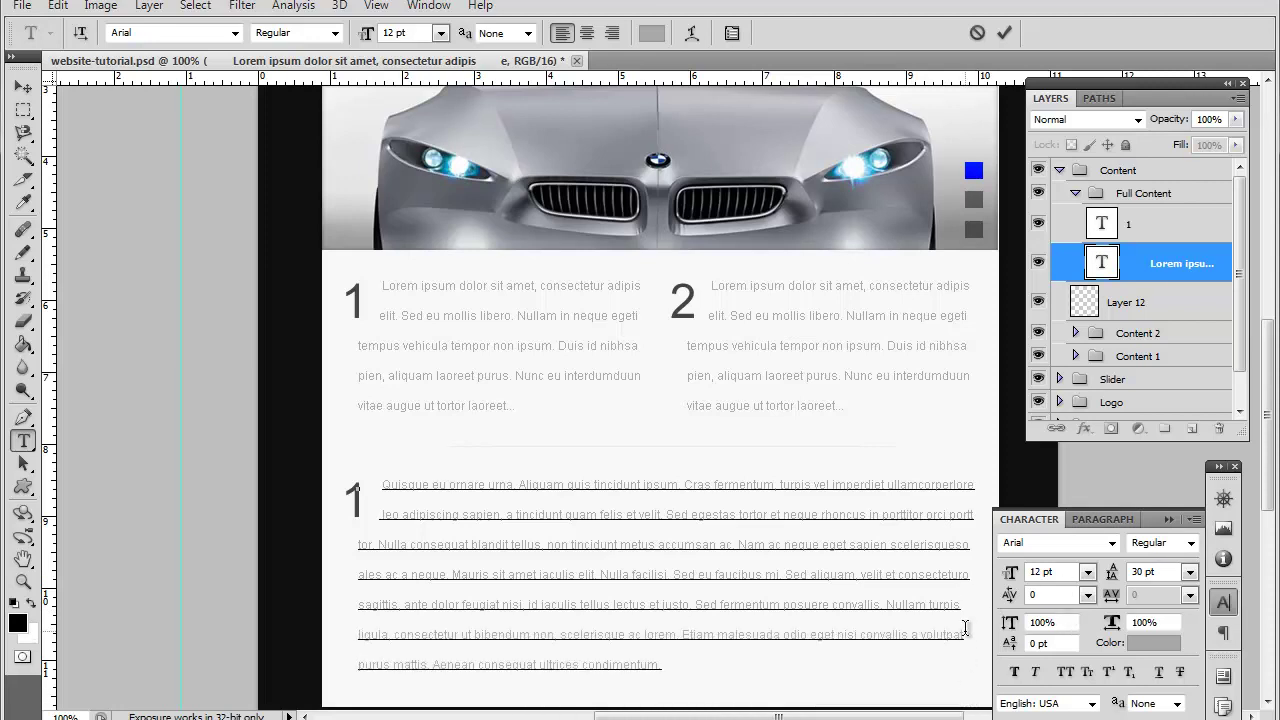
pyautogui.scroll(-2, 965, 630)
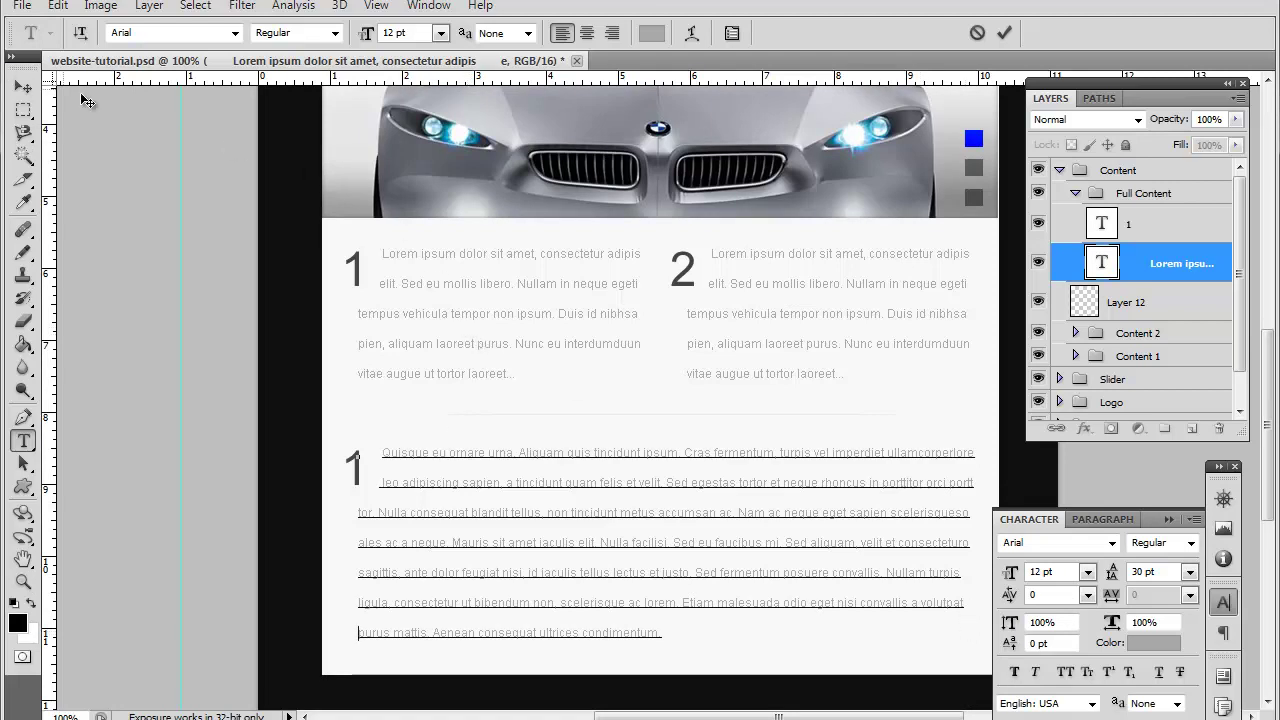
# - Commit the paragraph and delete the accidental empty text layer
pyautogui.click(24, 87)
pyautogui.scroll(-2, 624, 385)
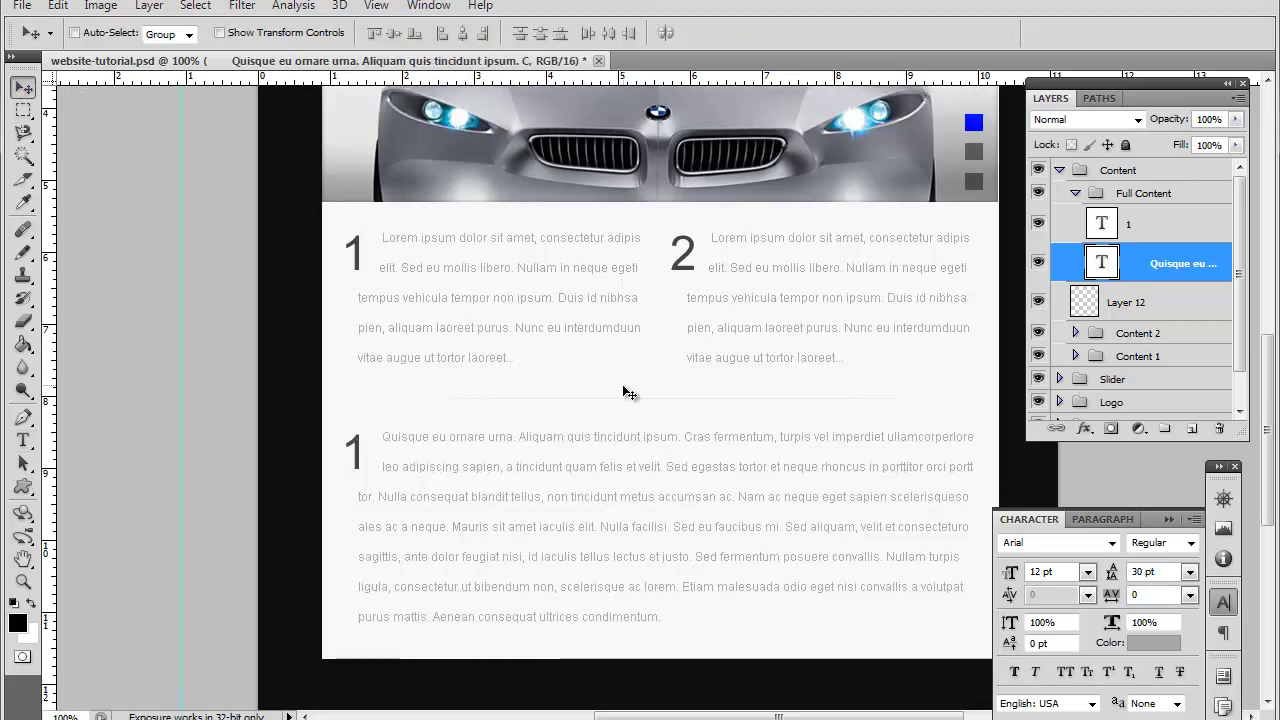
pyautogui.scroll(-2, 624, 372)
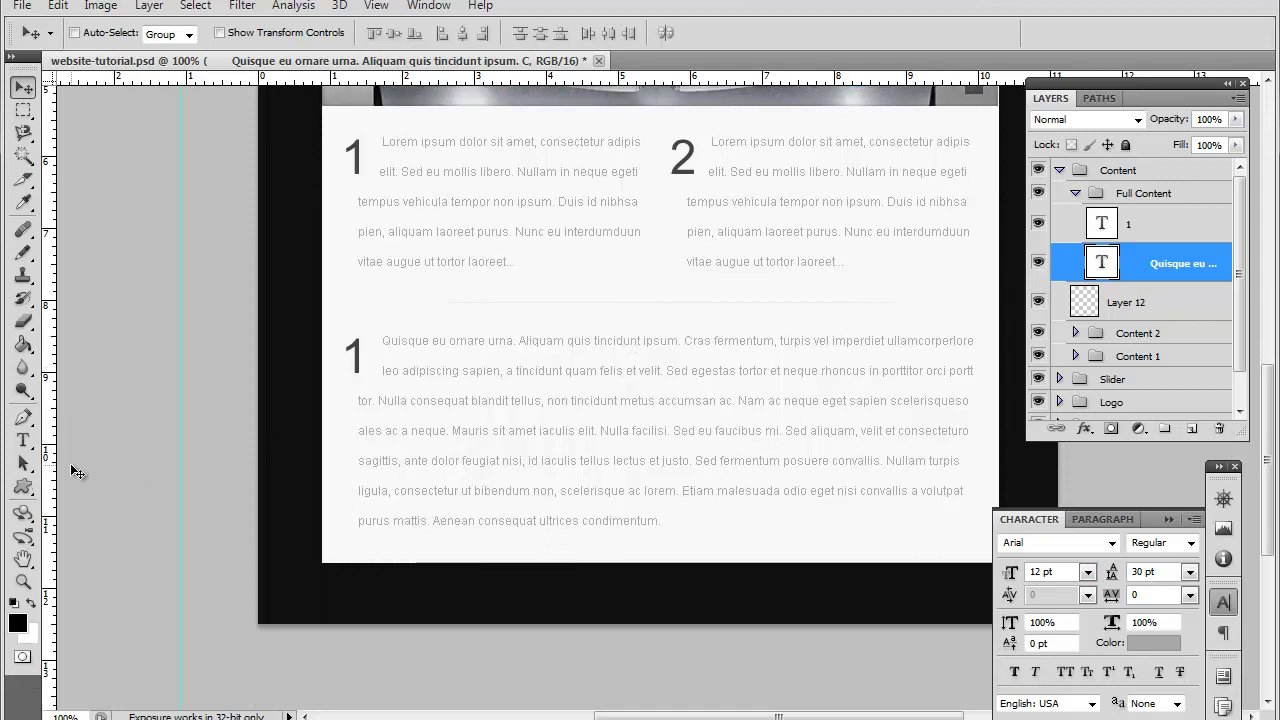
pyautogui.click(24, 440)
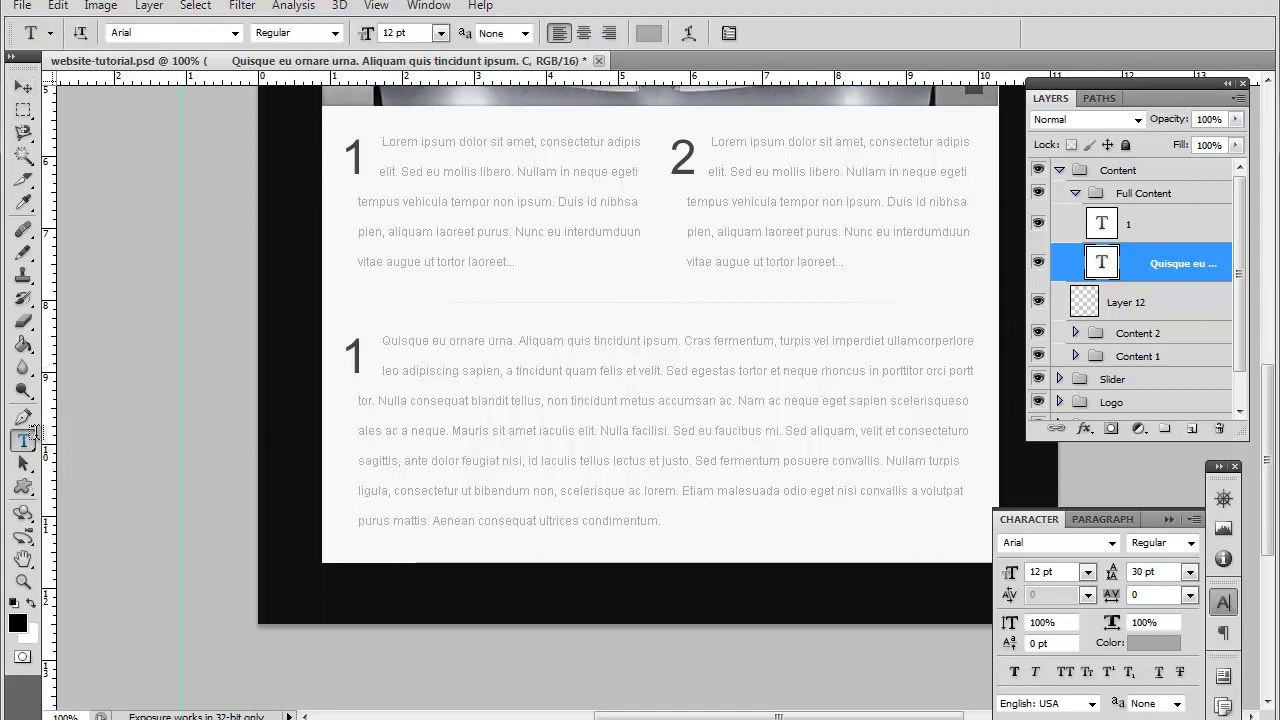
pyautogui.click(982, 369)
pyautogui.moveTo(1168, 275); pyautogui.dragTo(1219, 429)
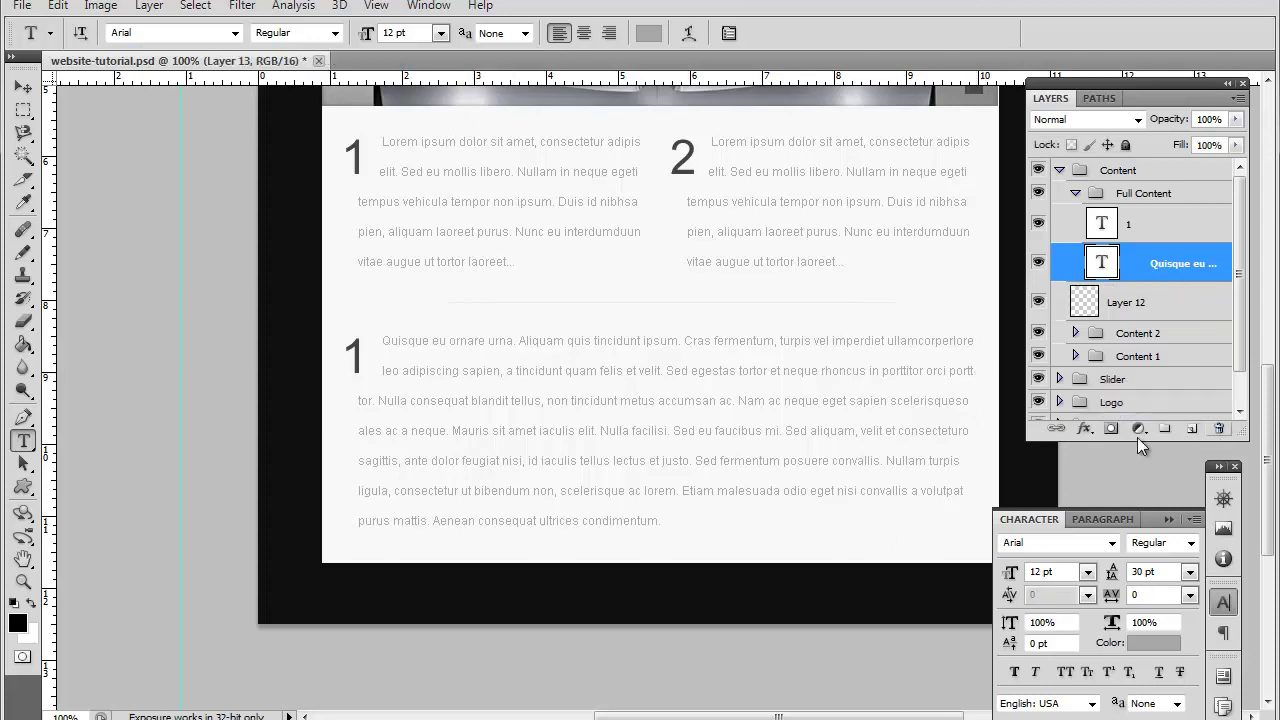
# - Re-edit the Quisque paragraph and commit it as seven full-width lines
pyautogui.click(975, 369)
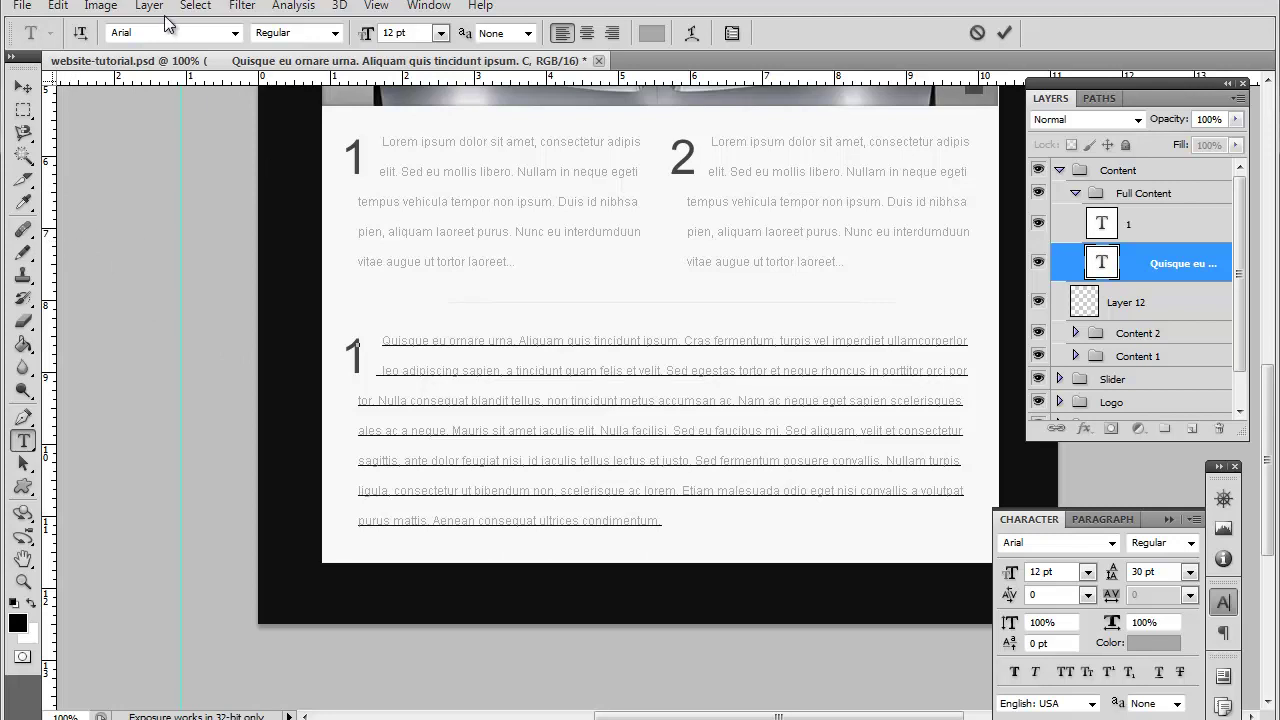
pyautogui.click(22, 89)
pyautogui.scroll(-2, 619, 384)
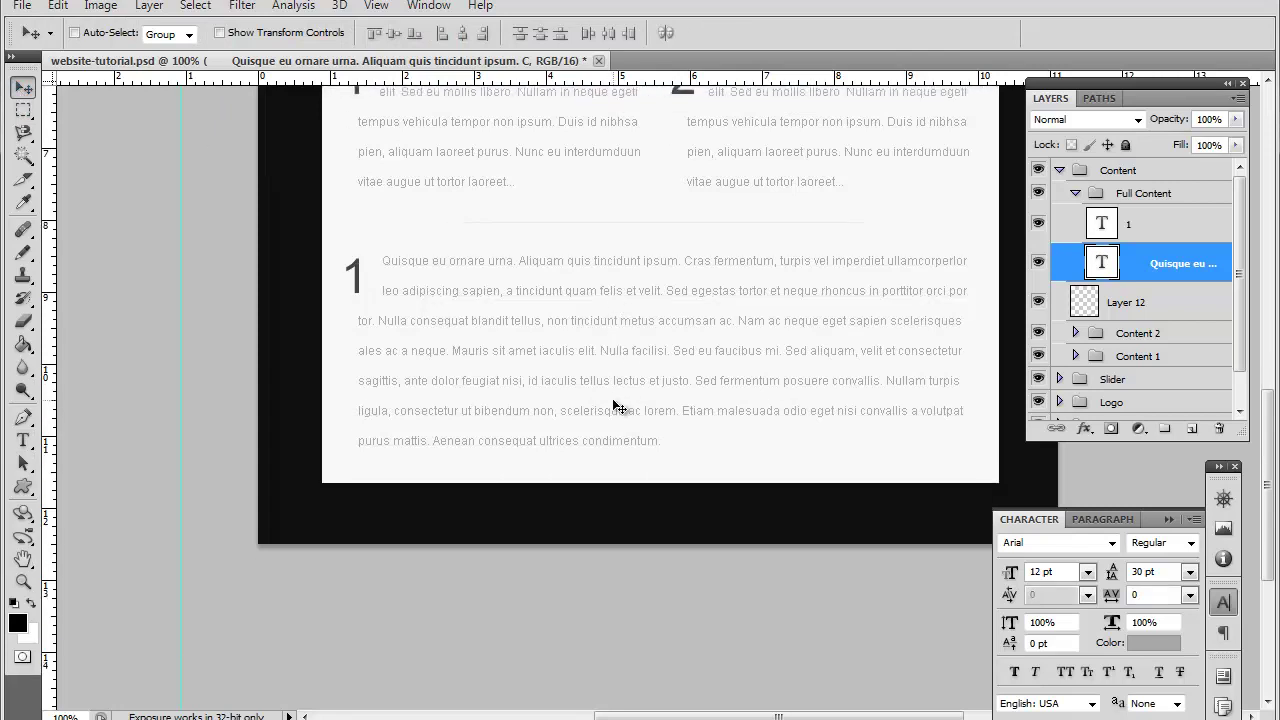
pyautogui.scroll(2, 617, 404)
pyautogui.scroll(2, 619, 406)
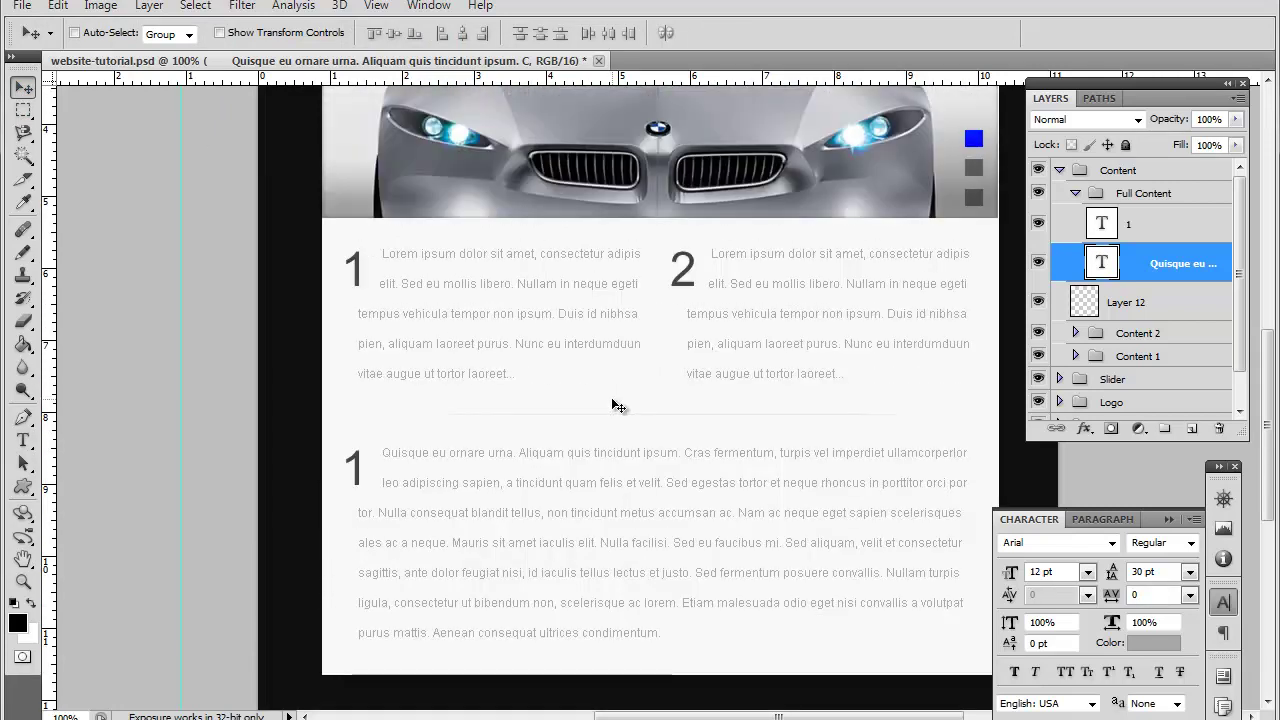
# - Raise the divider Layer 12's opacity to 27%
pyautogui.click(1126, 304)
pyautogui.click(1236, 119)
pyautogui.click(1171, 142)
pyautogui.moveTo(1176, 147); pyautogui.dragTo(1163, 140)
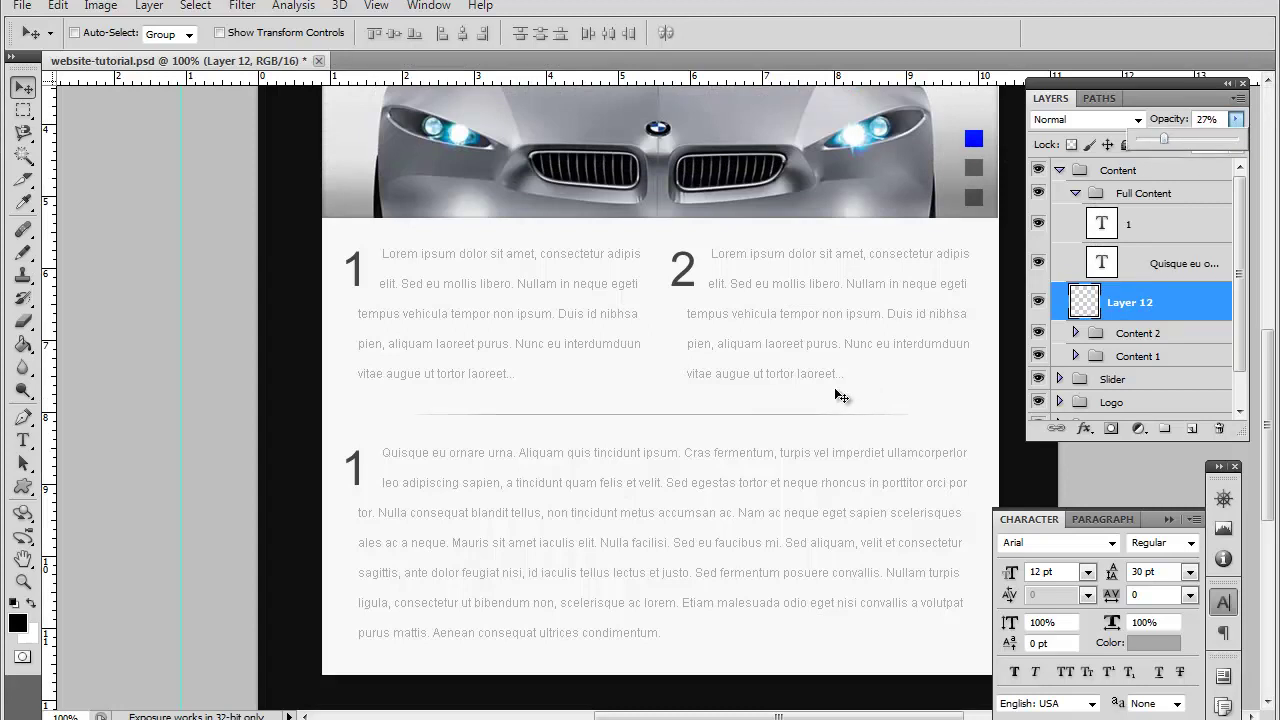
pyautogui.click(908, 385)
# - Scroll through the page to review the paragraph, divider and columns
pyautogui.scroll(5, 908, 385)
pyautogui.scroll(-6, 904, 385)
pyautogui.scroll(-2, 904, 380)
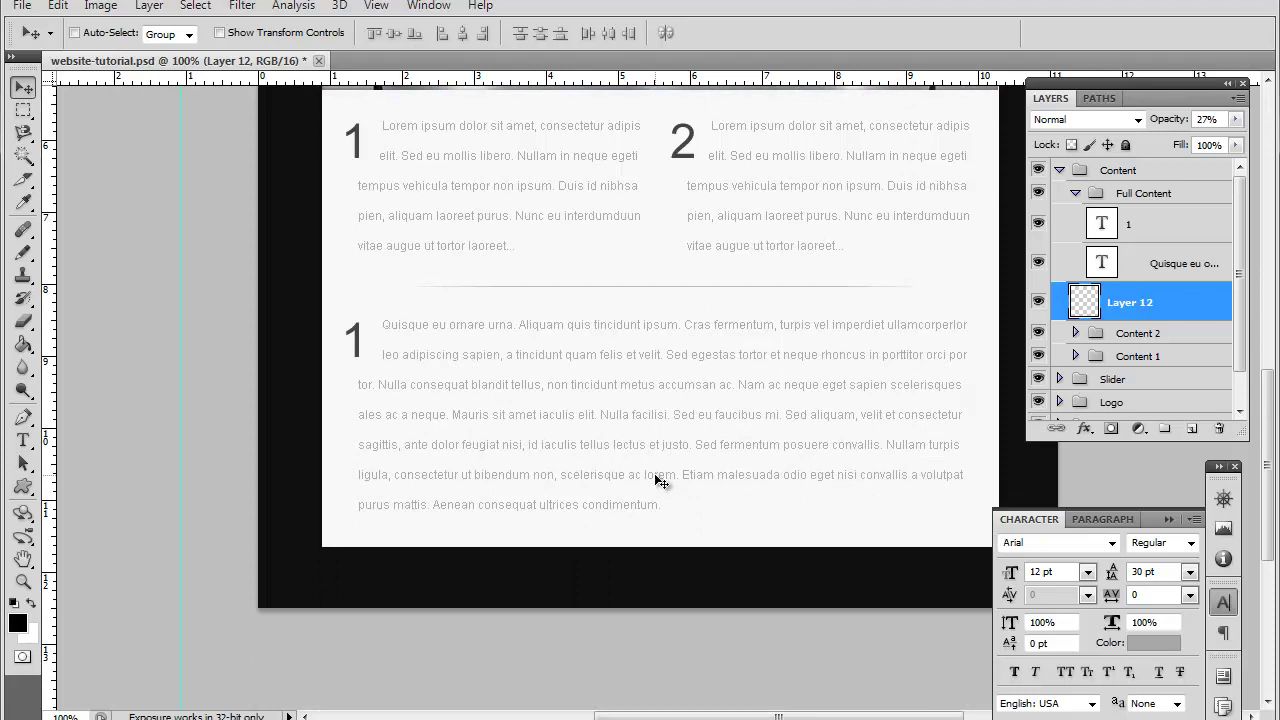
pyautogui.scroll(-1, 660, 475)
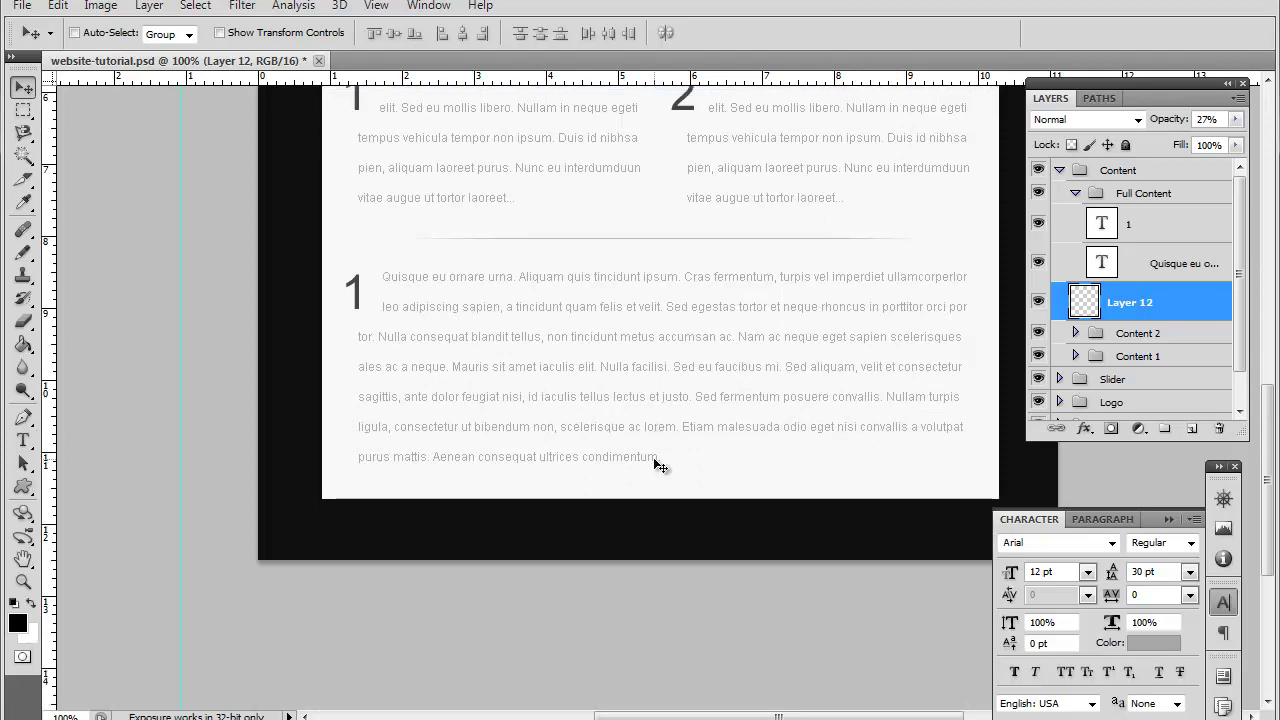
pyautogui.scroll(1, 774, 372)
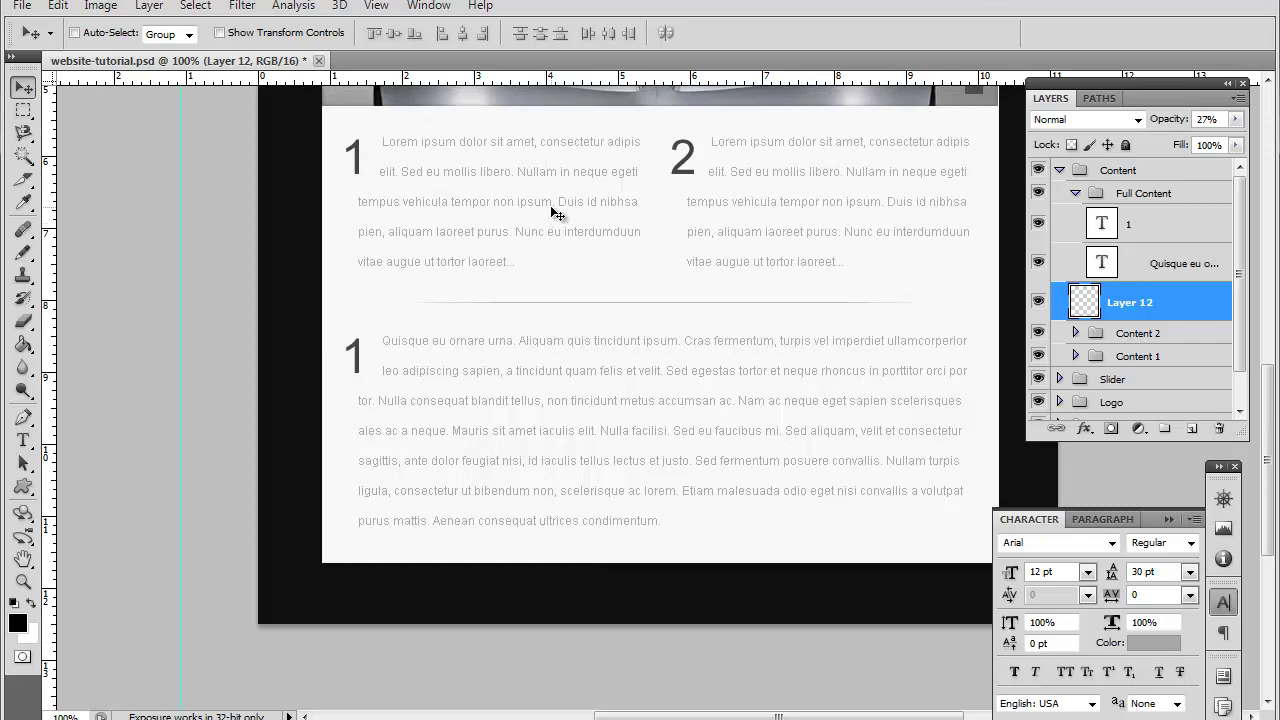
pyautogui.scroll(4, 553, 212)
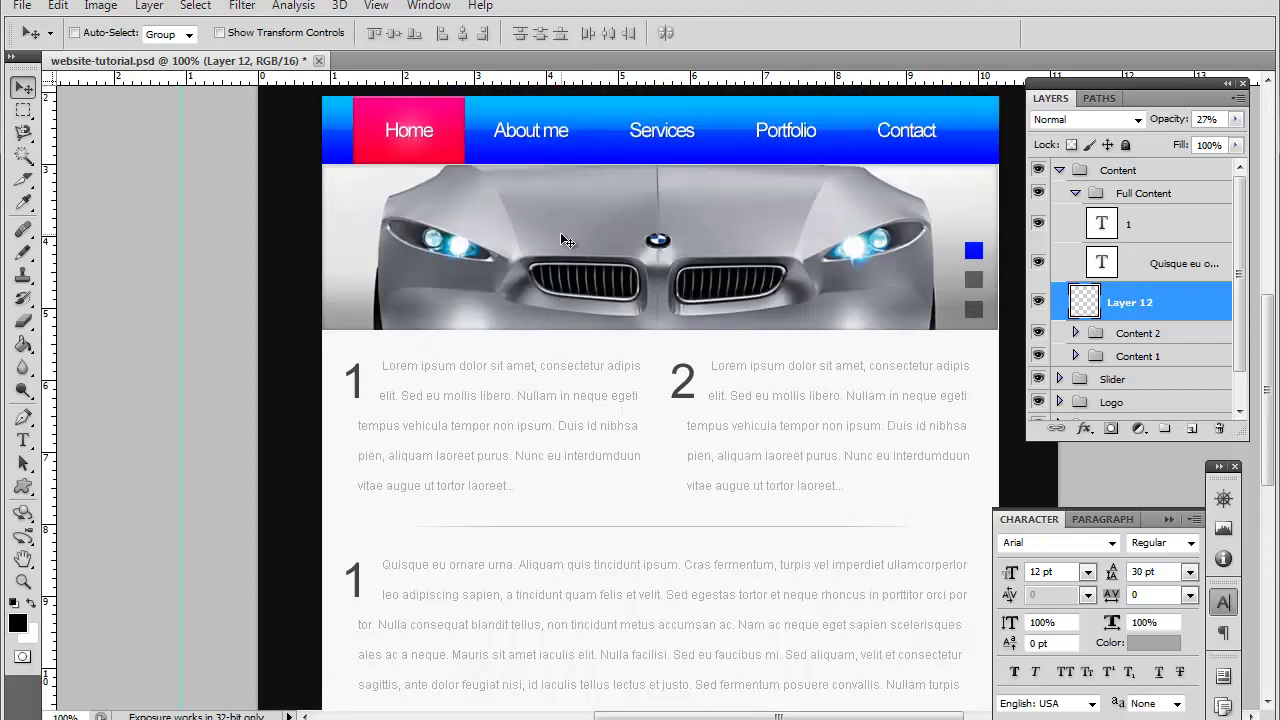
pyautogui.scroll(1, 565, 240)
pyautogui.scroll(-3, 565, 248)
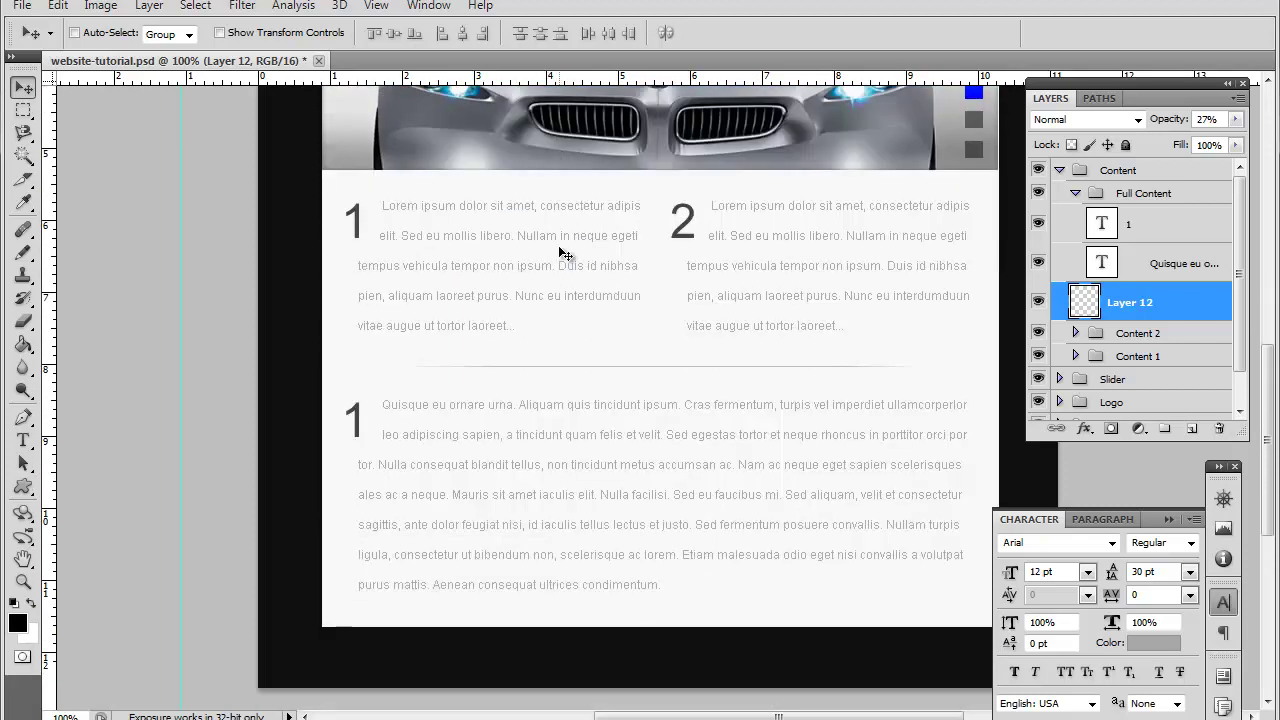
pyautogui.scroll(6, 786, 204)
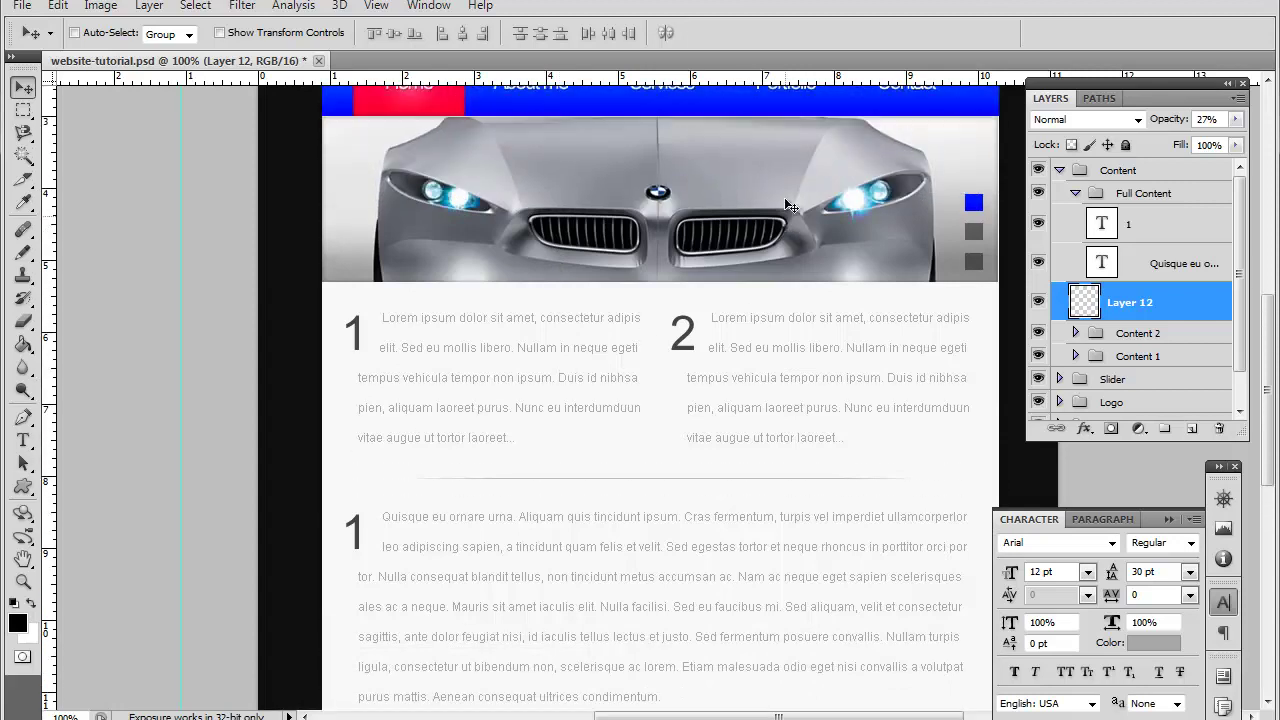
pyautogui.scroll(1, 786, 204)
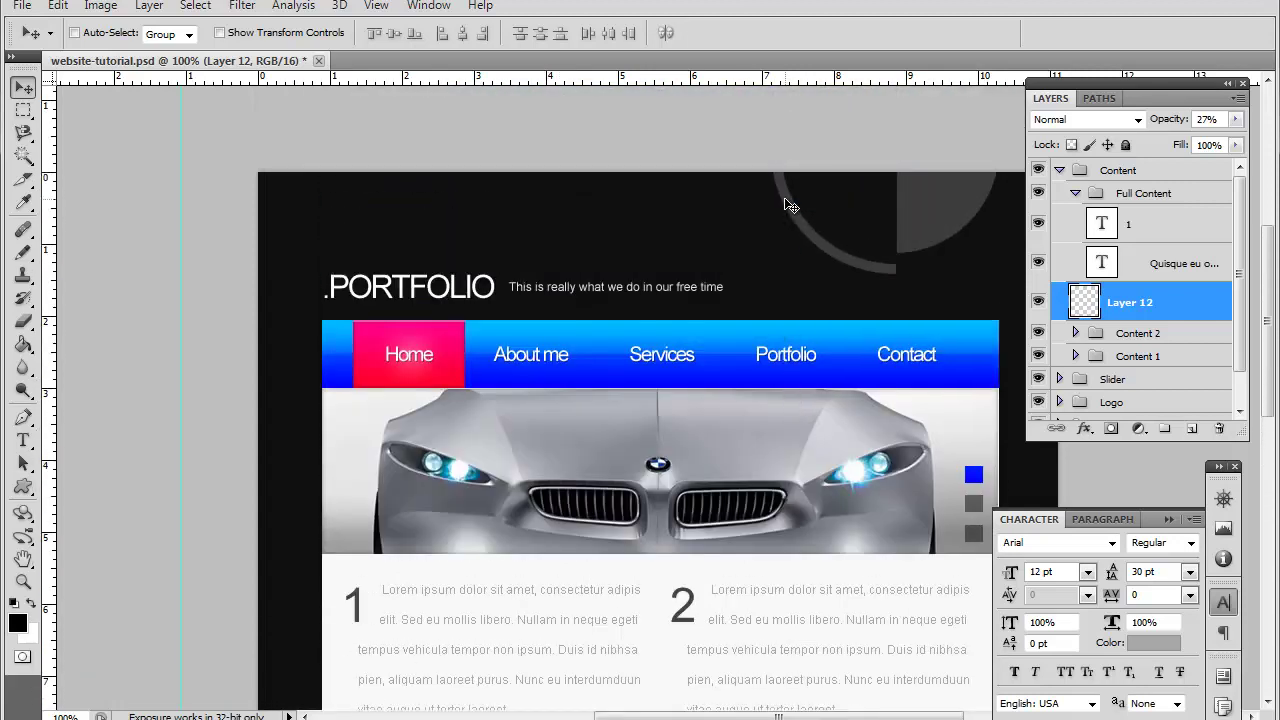
pyautogui.scroll(-1, 1076, 198)
pyautogui.scroll(1, 1076, 204)
# - Collapse Full Content and duplicate the tagline text layer from the Logo group
pyautogui.click(1075, 193)
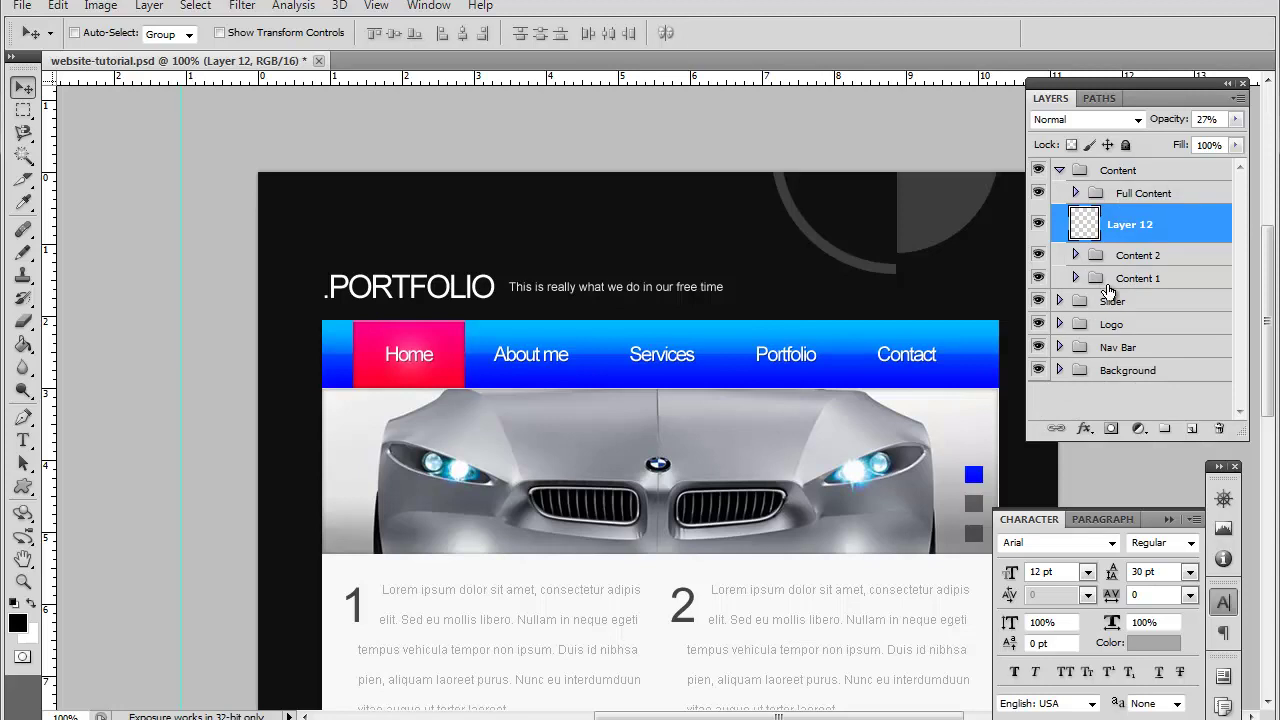
pyautogui.click(1060, 324)
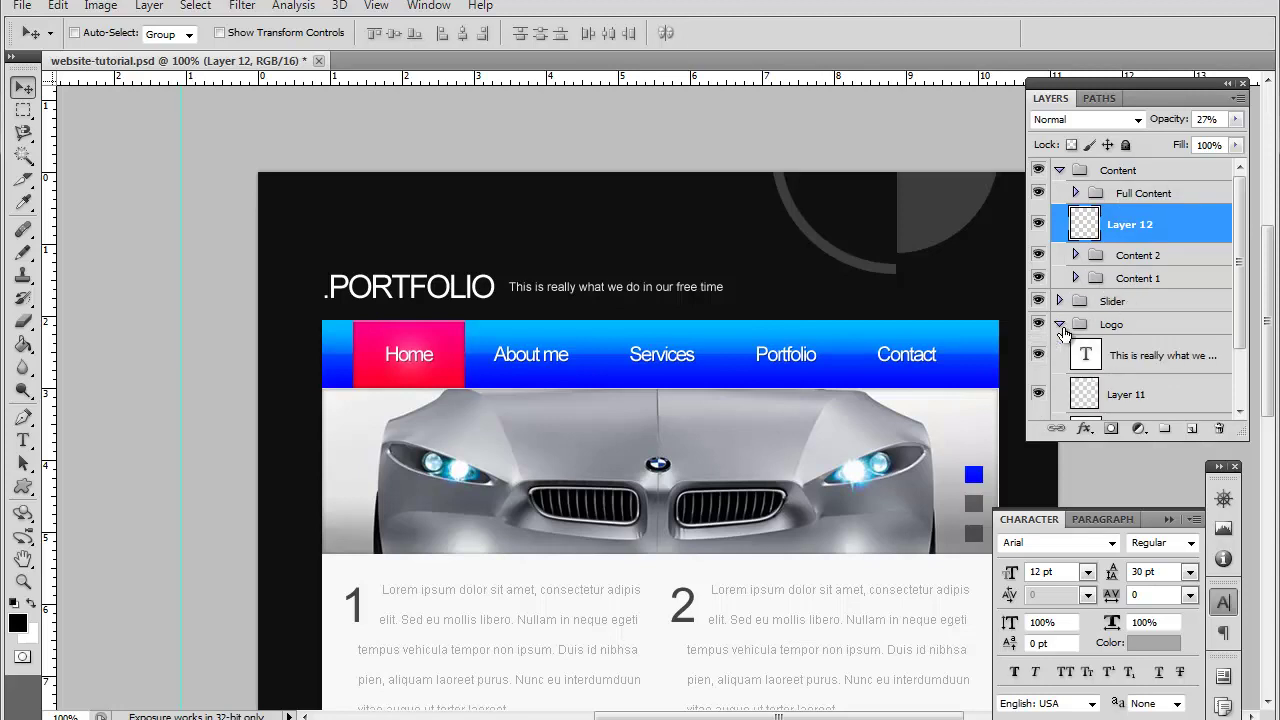
pyautogui.scroll(-2, 1150, 300)
pyautogui.click(1232, 300)
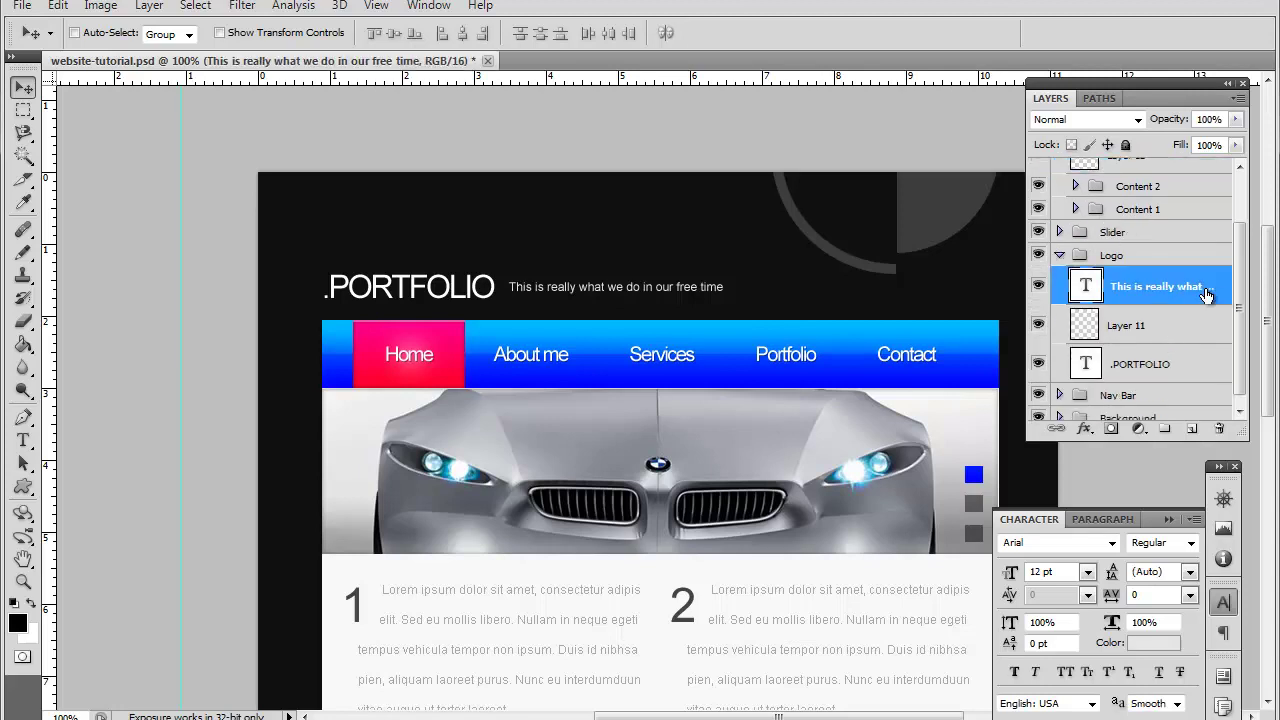
pyautogui.hotkey('ctrl', 'j')
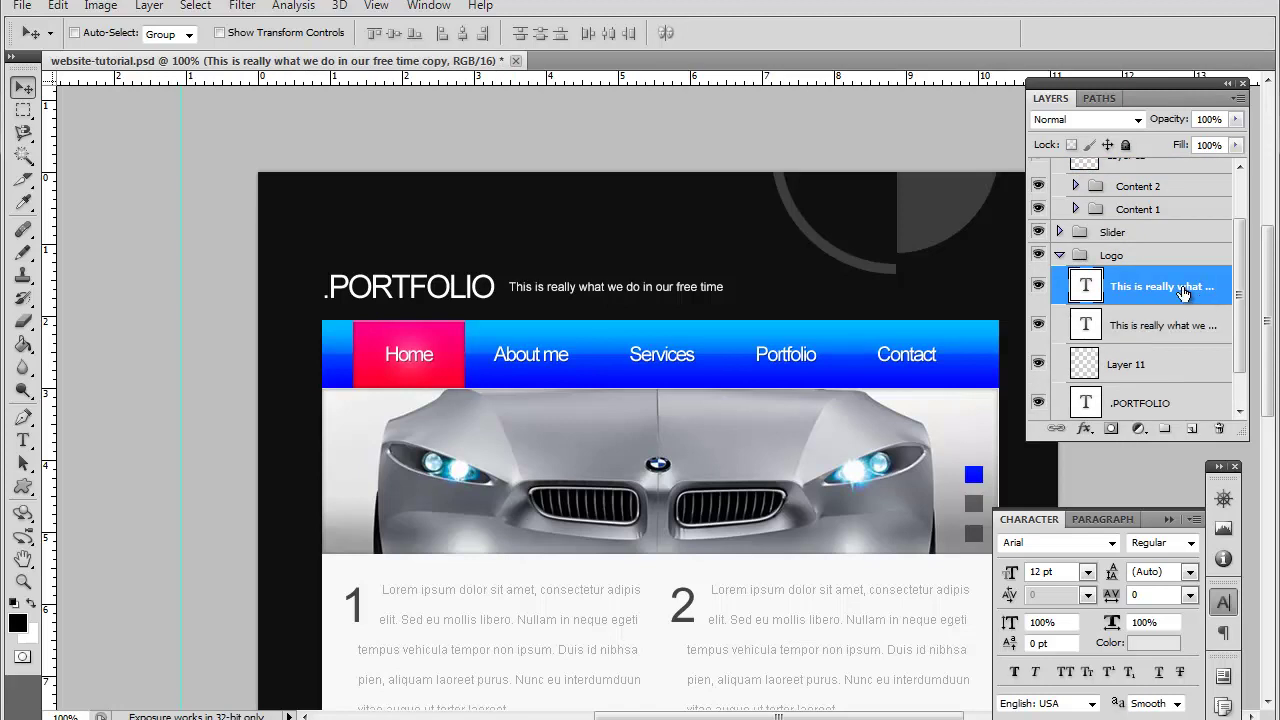
# - Move the tagline copy down into the dark footer
pyautogui.moveTo(630, 287); pyautogui.dragTo(665, 600)
pyautogui.scroll(-5, 665, 600)
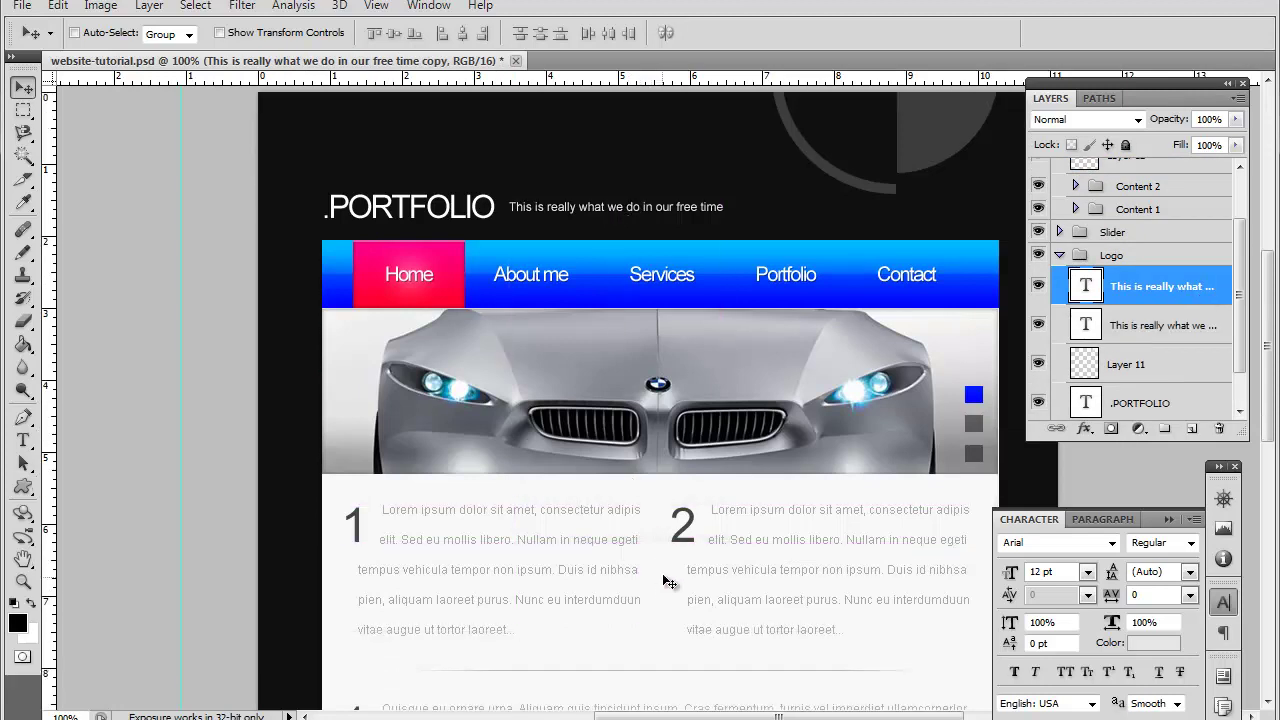
pyautogui.scroll(-4, 675, 555)
pyautogui.moveTo(588, 543); pyautogui.dragTo(466, 564)
pyautogui.scroll(-1, 465, 700)
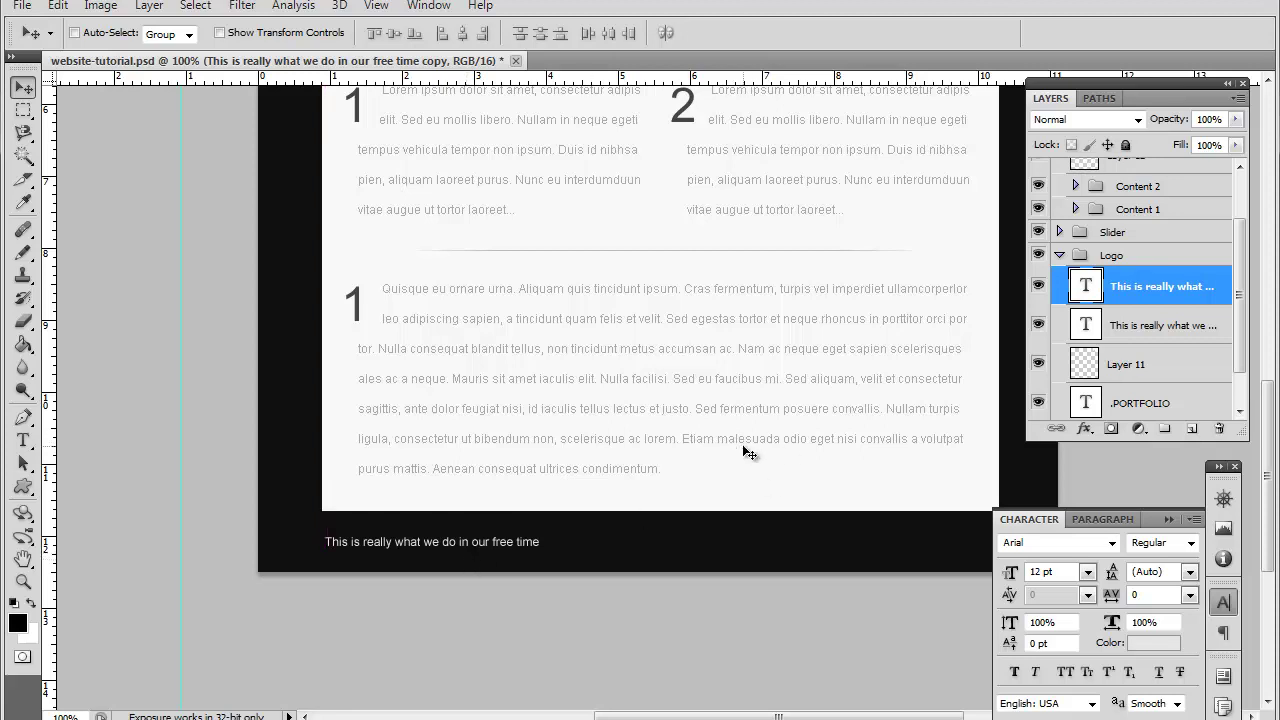
pyautogui.scroll(8, 737, 445)
pyautogui.scroll(-8, 743, 450)
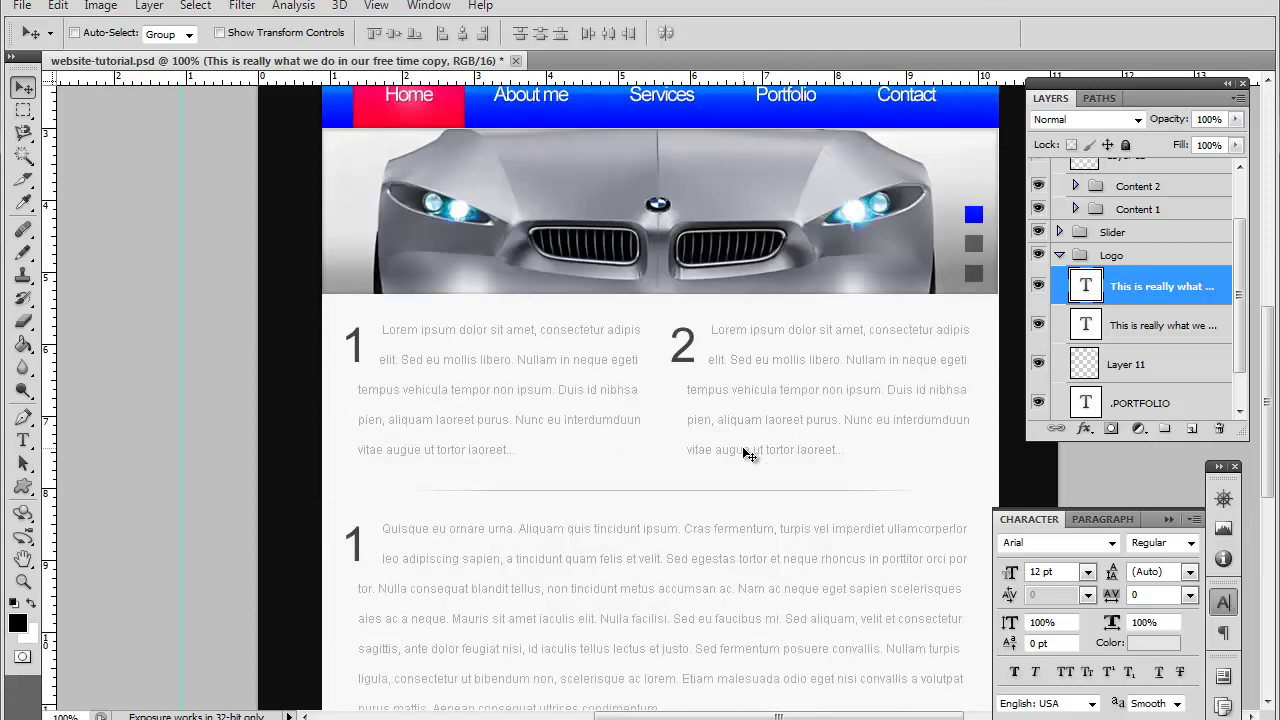
# - Replace the footer text with 'Copy' to begin the copyright line
pyautogui.click(23, 440)
pyautogui.click(334, 557)
pyautogui.hotkey('ctrl', 'a')
pyautogui.write('Copy')
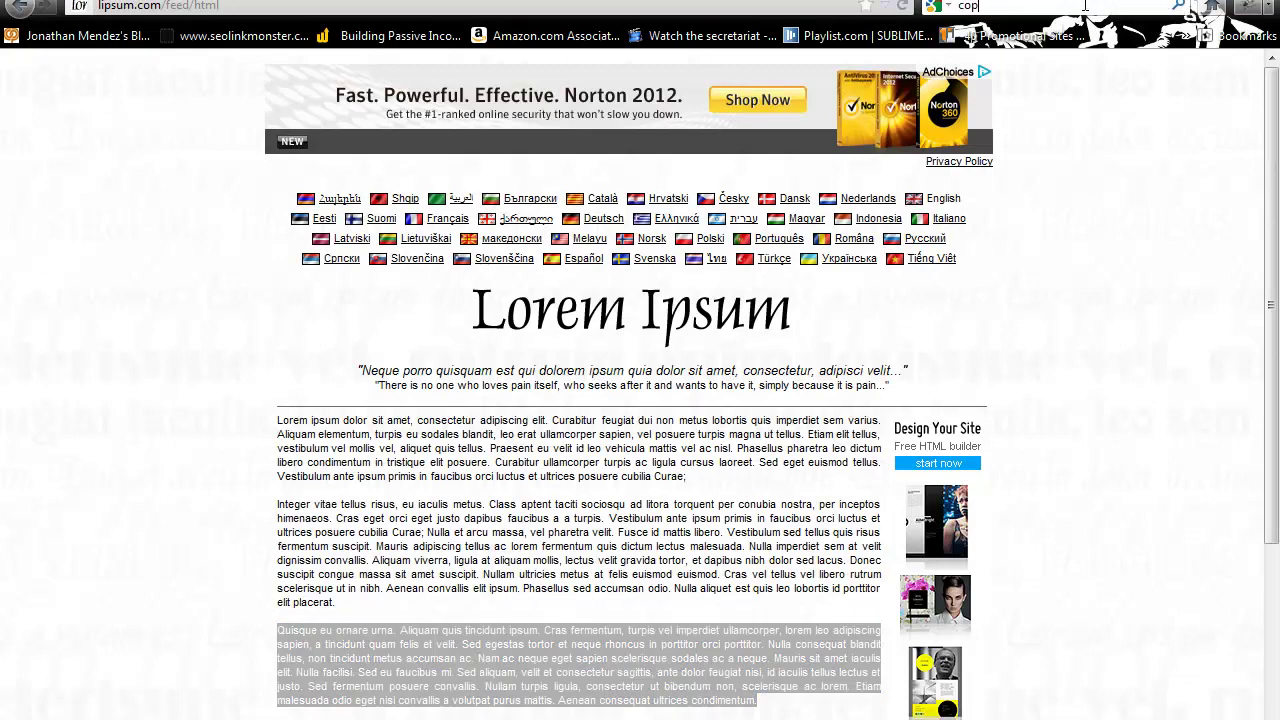
# - Fix the typo and search Google for 'copyright symbol', scrolling to the © result
pyautogui.press('BackSpace')
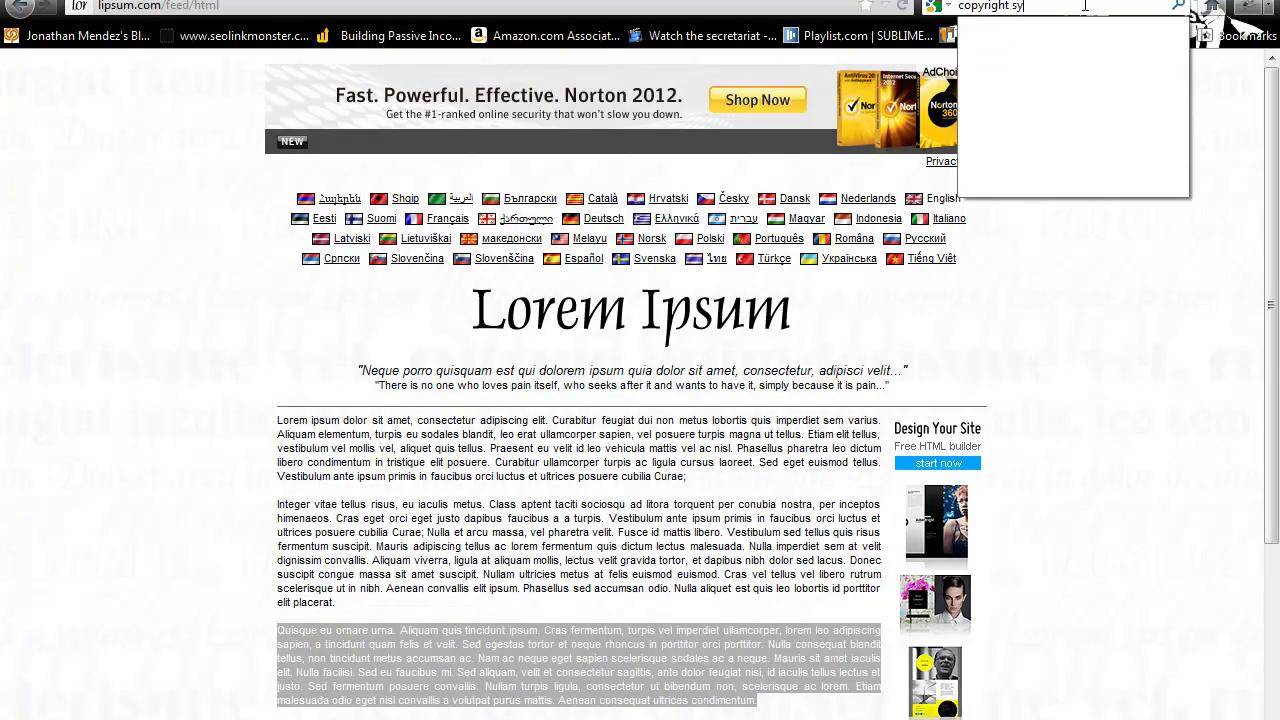
pyautogui.write('b')
pyautogui.press('BackSpace')
pyautogui.write('mbol')
pyautogui.press('Return')
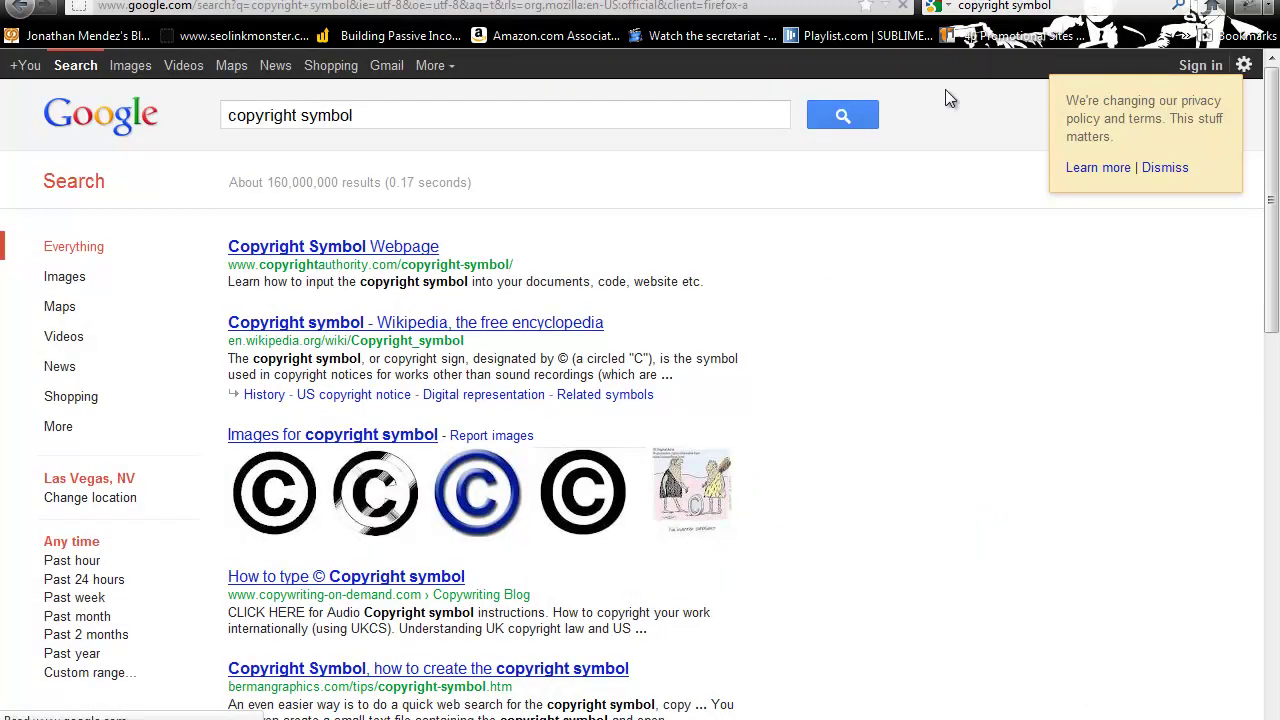
pyautogui.scroll(-2, 900, 140)
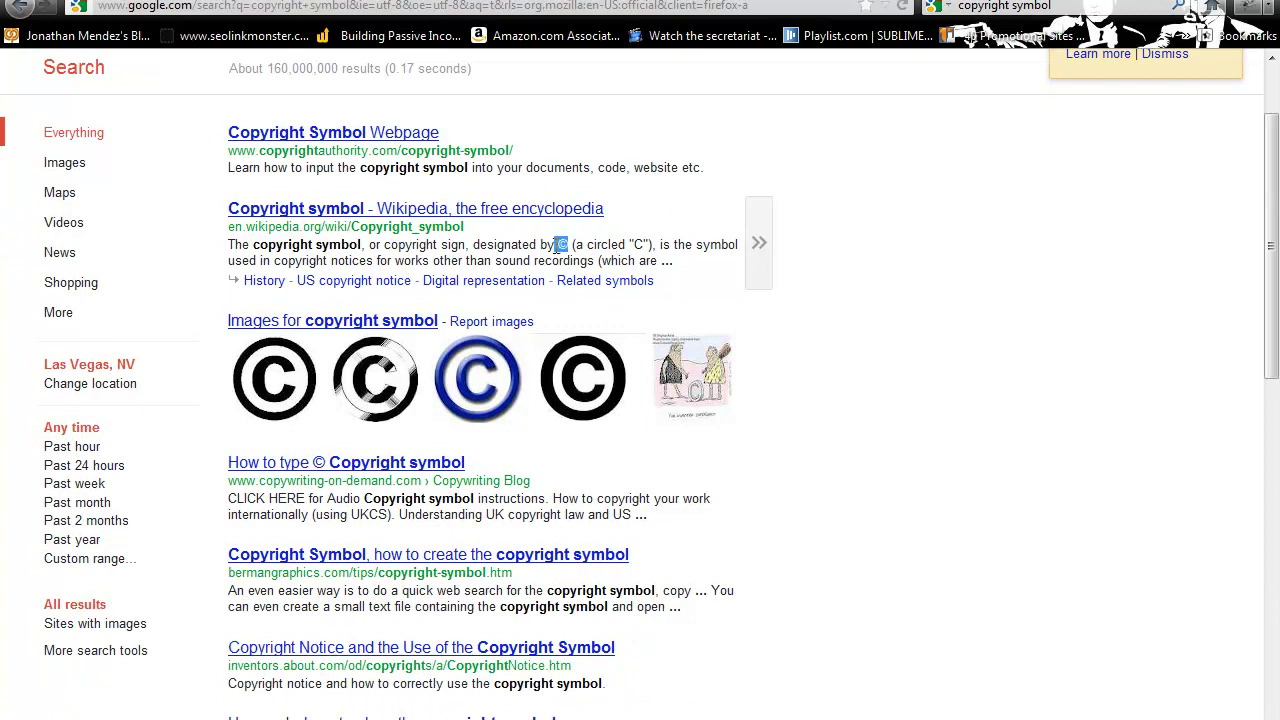
# - Paste the © after Copyright and type 'Portfolio Studios - All rights reserved'
pyautogui.hotkey('alt', 'Tab')
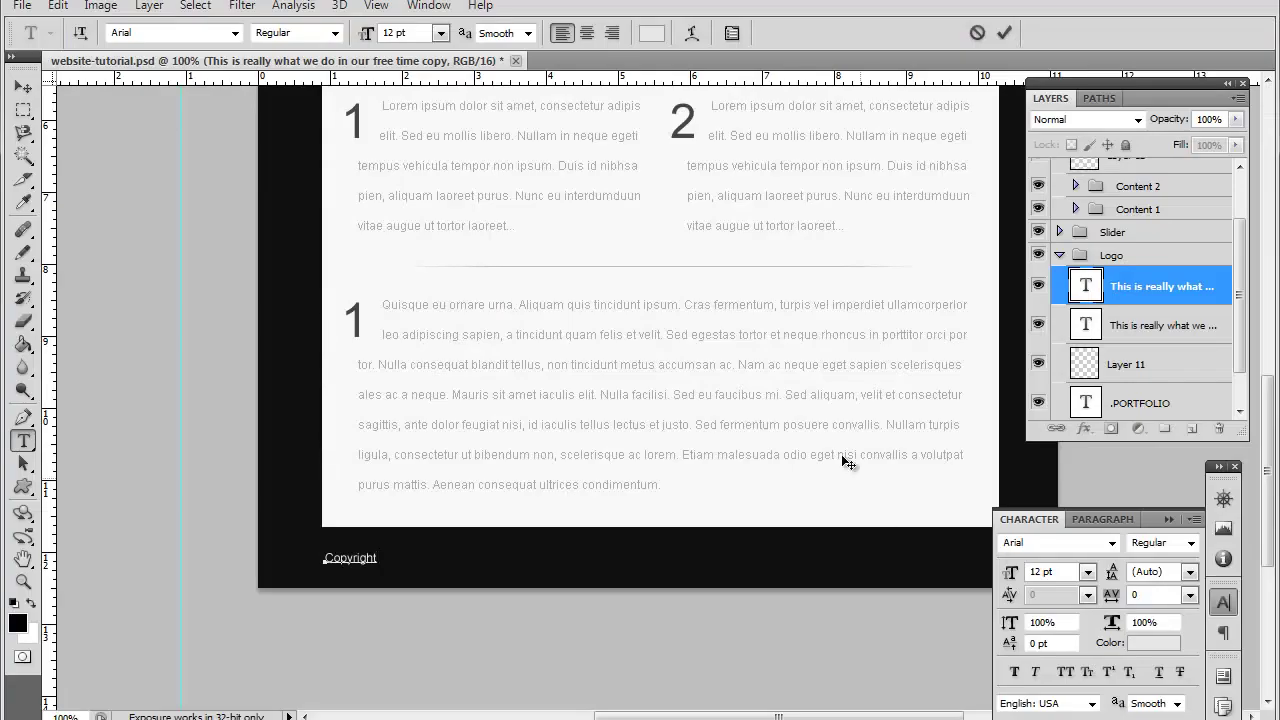
pyautogui.write('©')
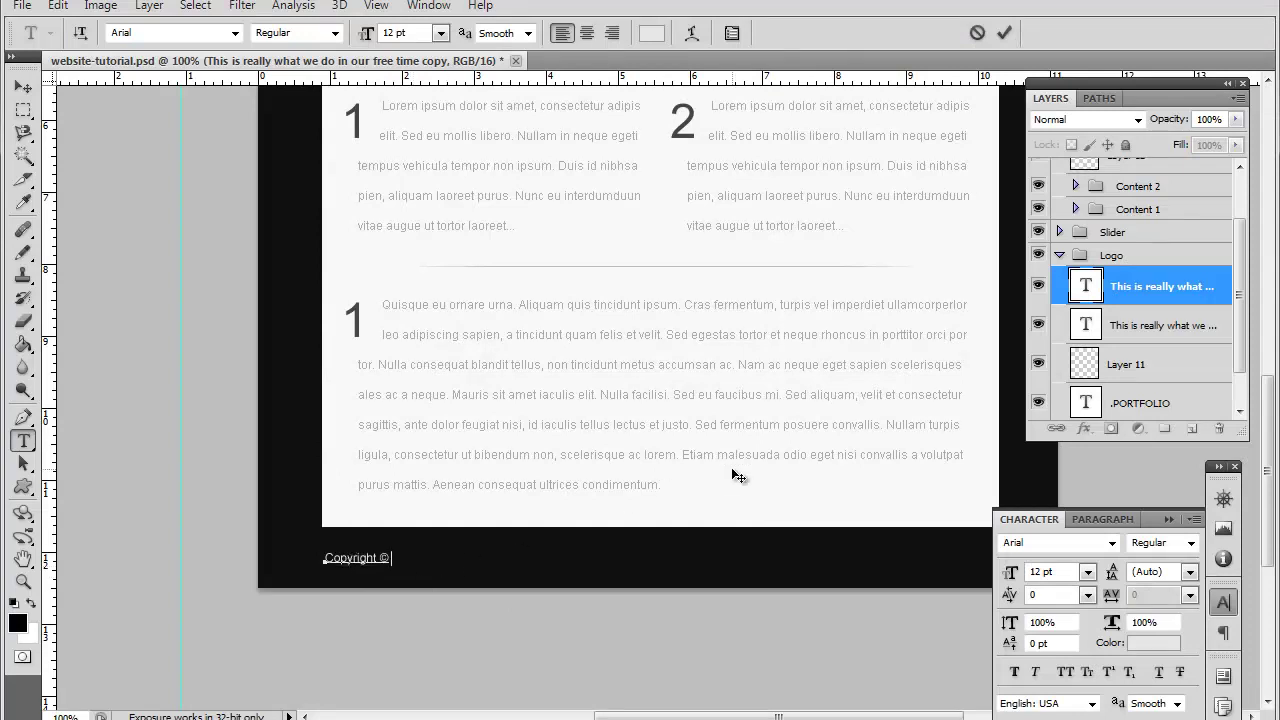
pyautogui.write('P')
pyautogui.write('ortfolio ')
pyautogui.write('Sl')
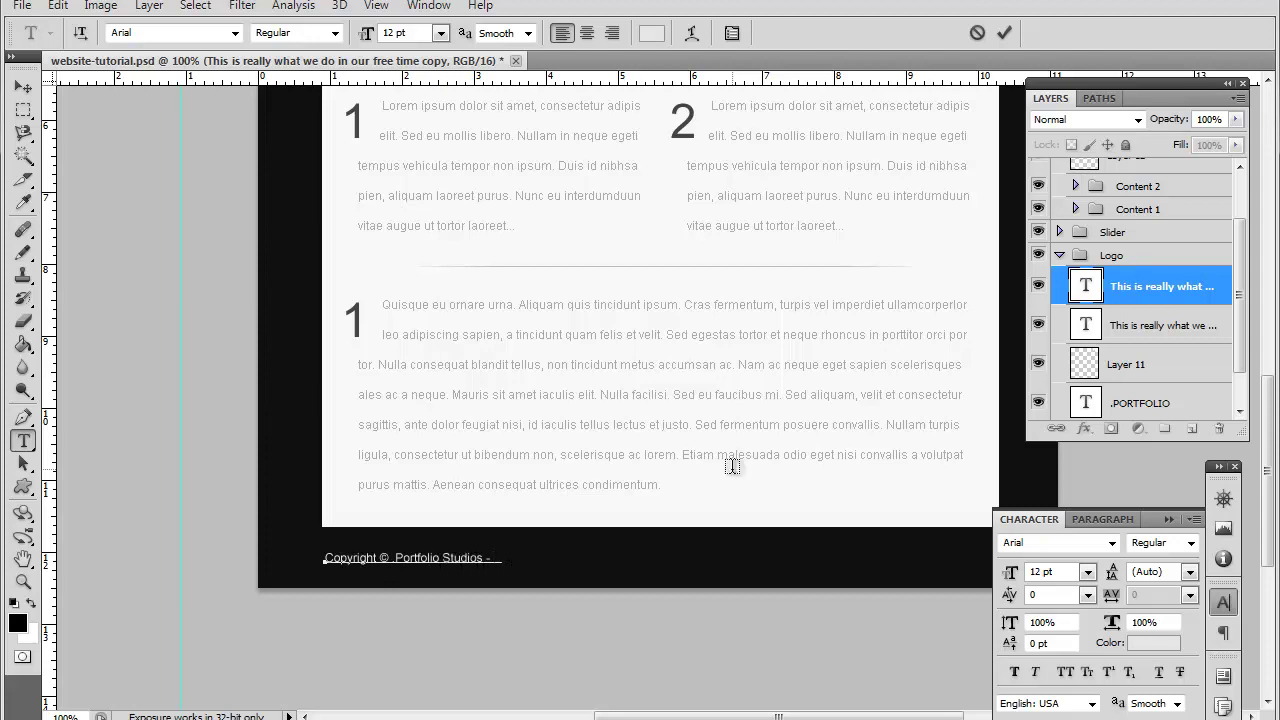
pyautogui.write('ll rights reserved')
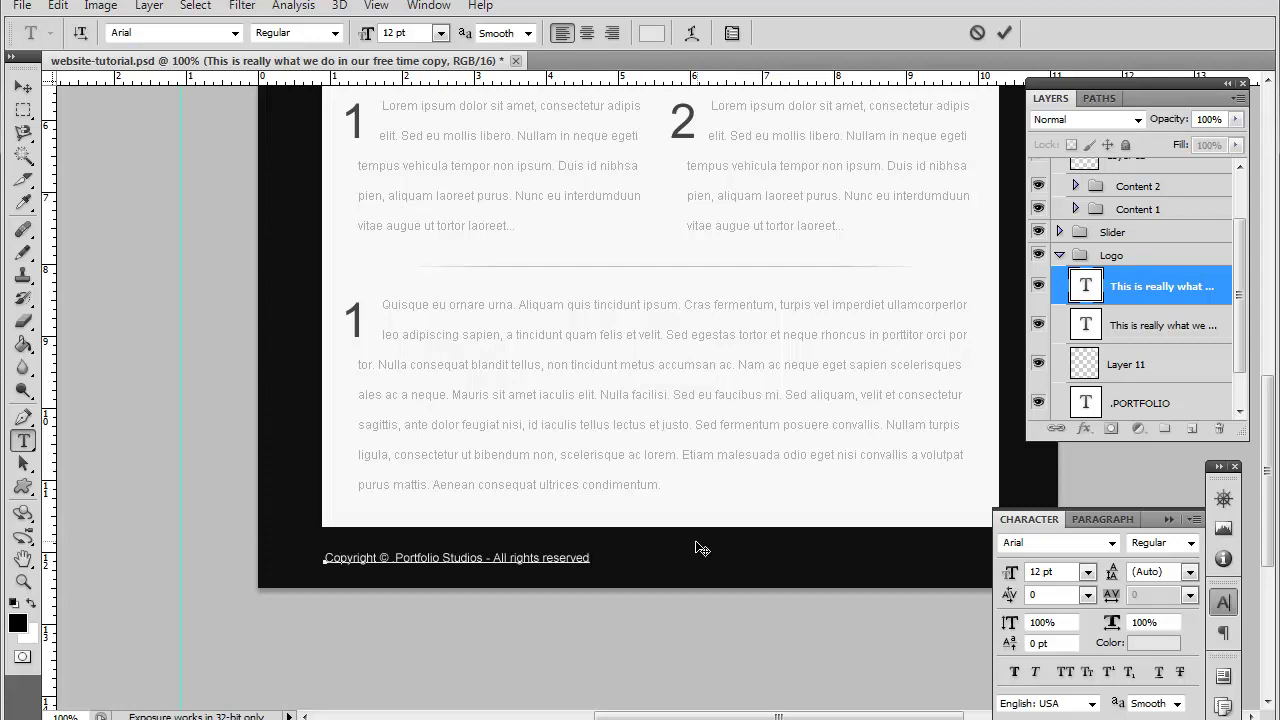
# - Commit the copyright text and drag its layer up out of the Logo group
pyautogui.scroll(3, 524, 565)
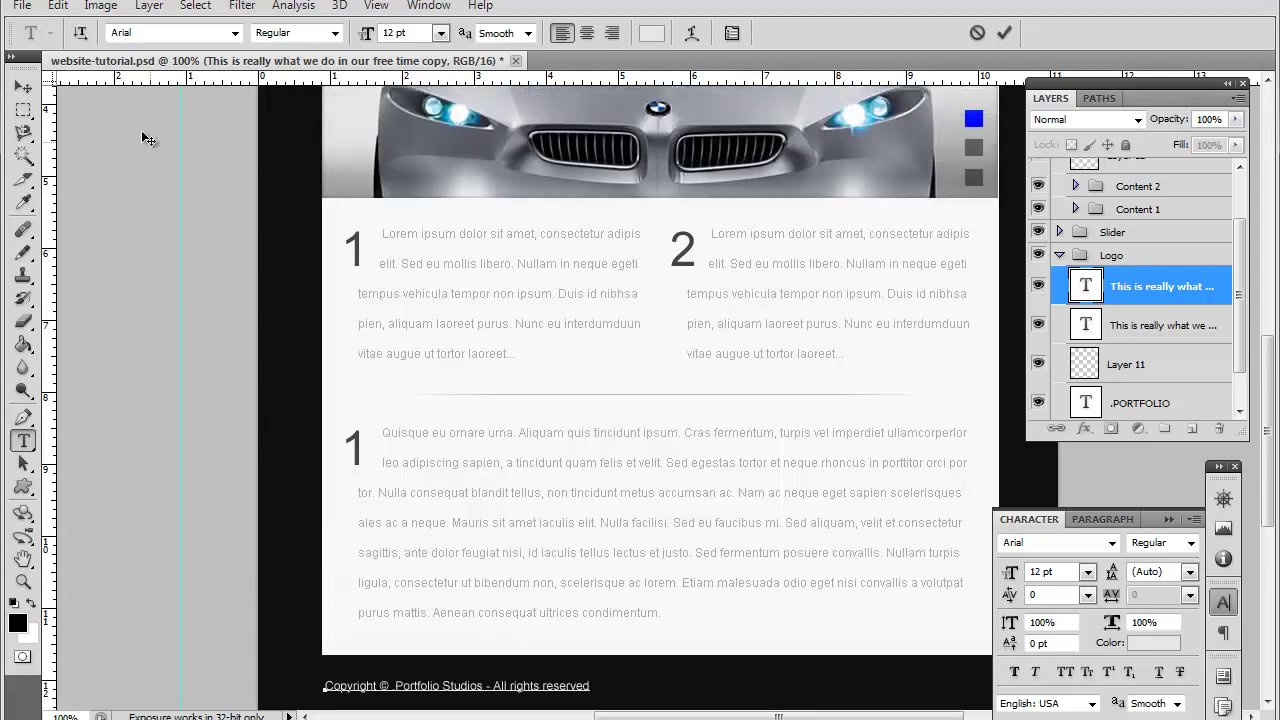
pyautogui.click(24, 88)
pyautogui.scroll(2, 1170, 355)
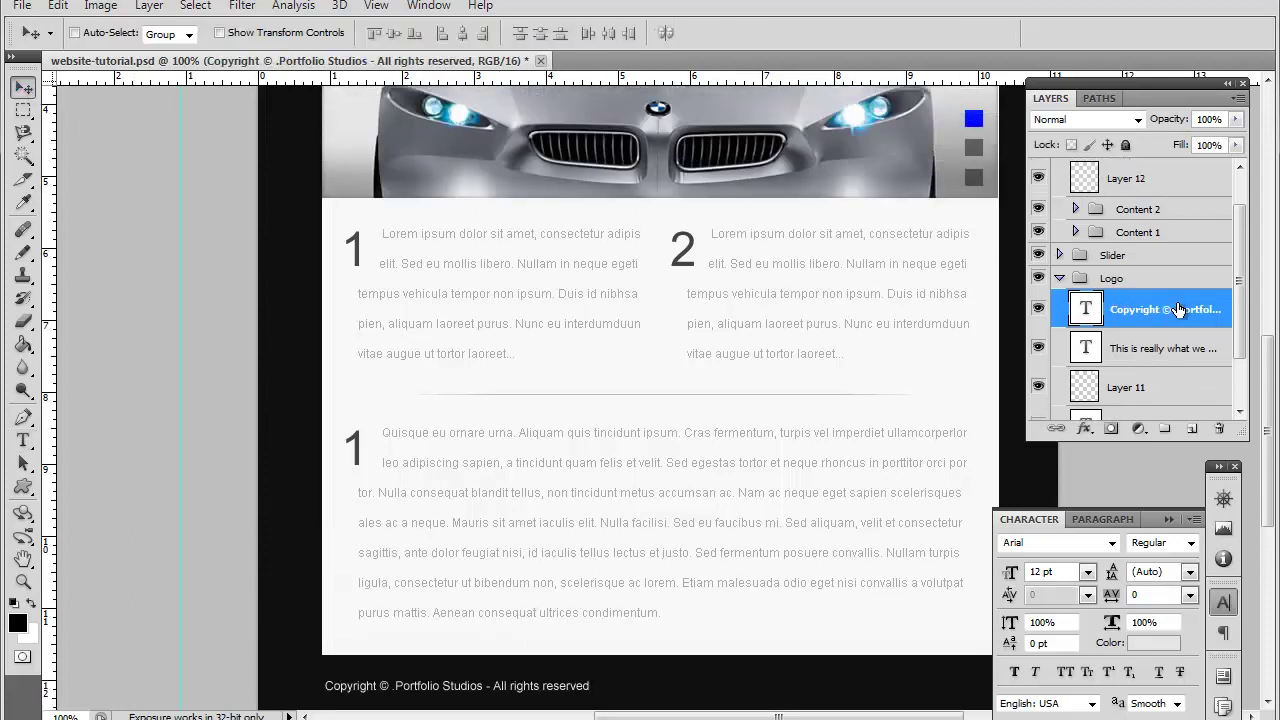
pyautogui.moveTo(1170, 355); pyautogui.dragTo(1160, 158)
# - Collapse Content and Logo, create a group named Footer, and move the Copyright layer into it
pyautogui.click(1059, 210)
pyautogui.click(1059, 255)
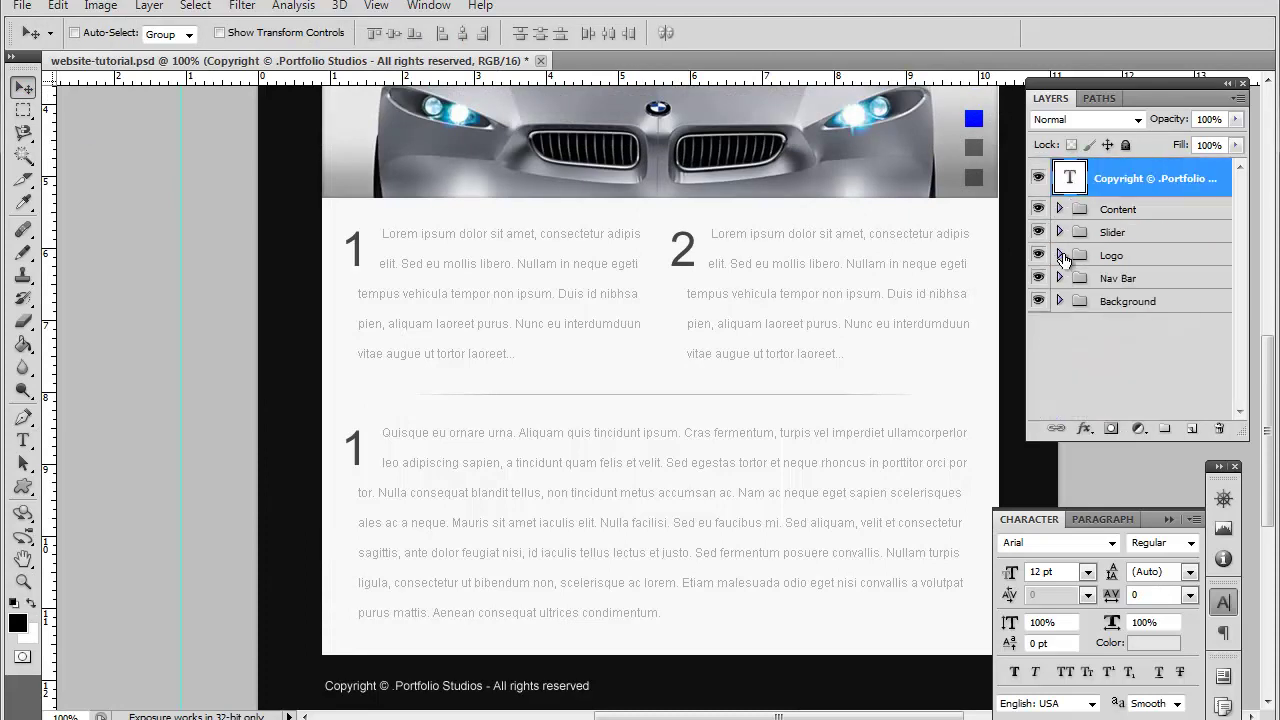
pyautogui.click(1166, 430)
pyautogui.doubleClick(1118, 171)
pyautogui.write('Footer')
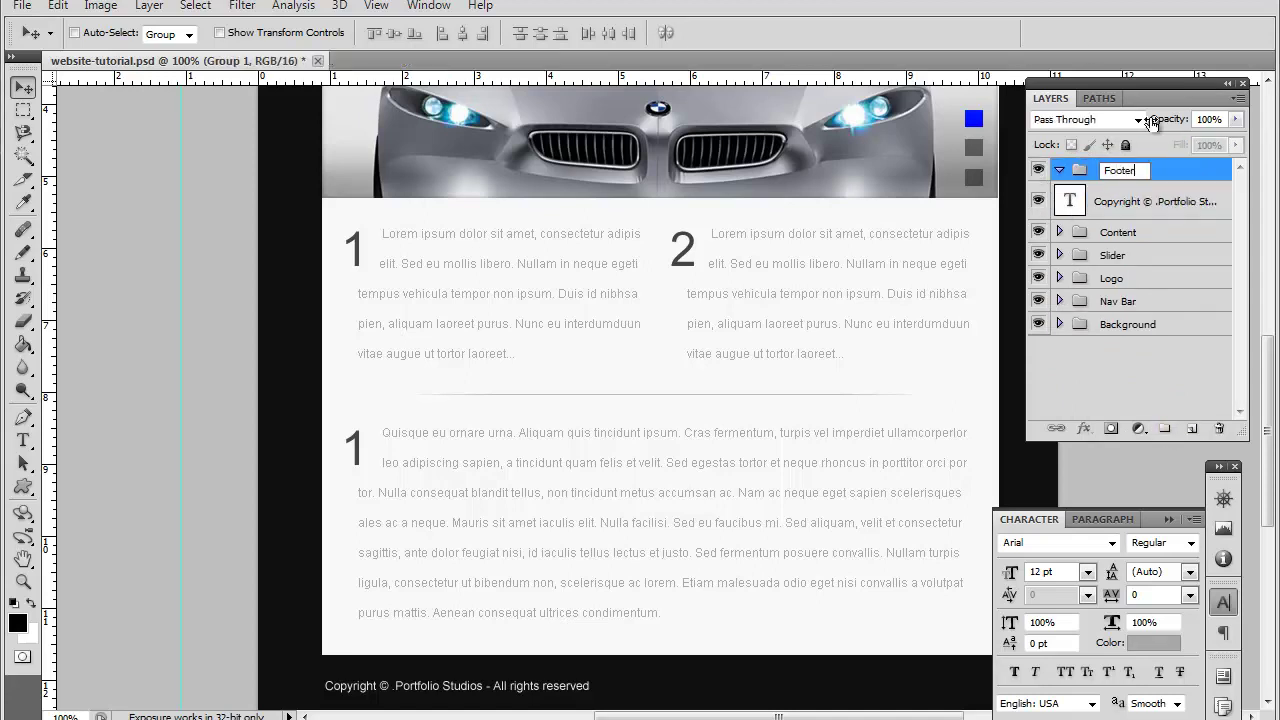
pyautogui.press('Return')
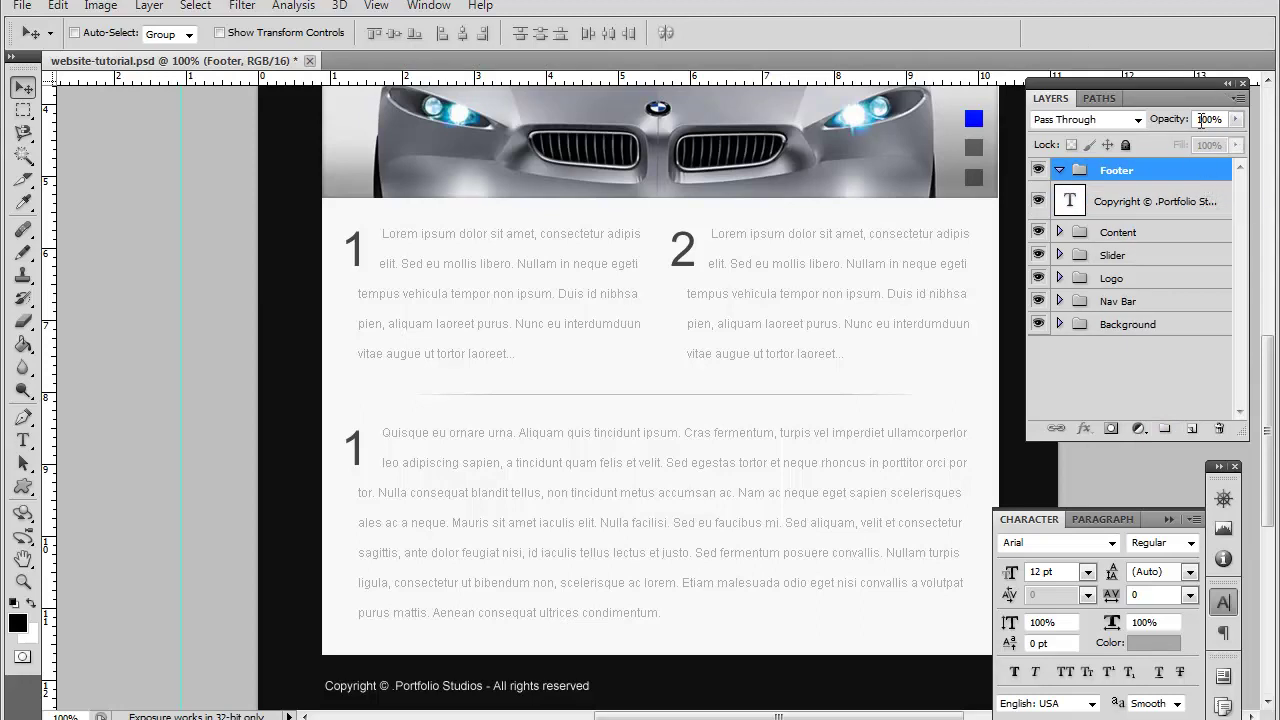
pyautogui.click(1147, 206)
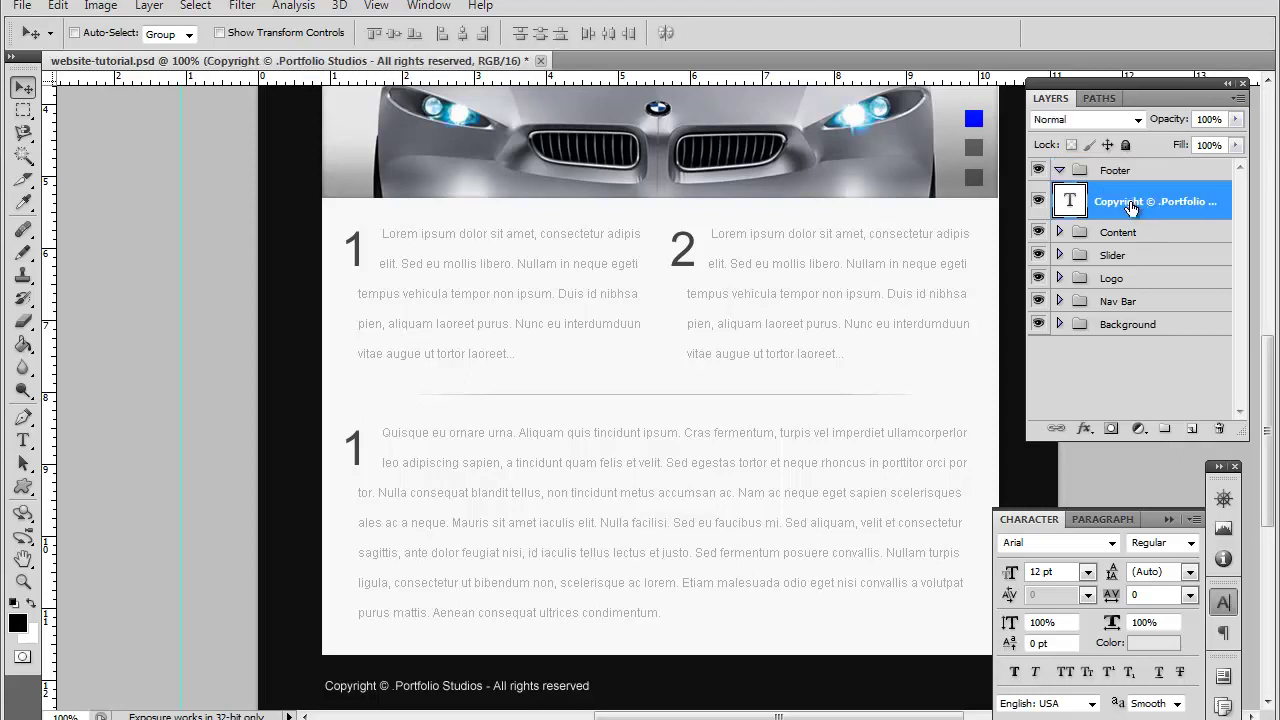
pyautogui.moveTo(1143, 212); pyautogui.dragTo(1139, 174)
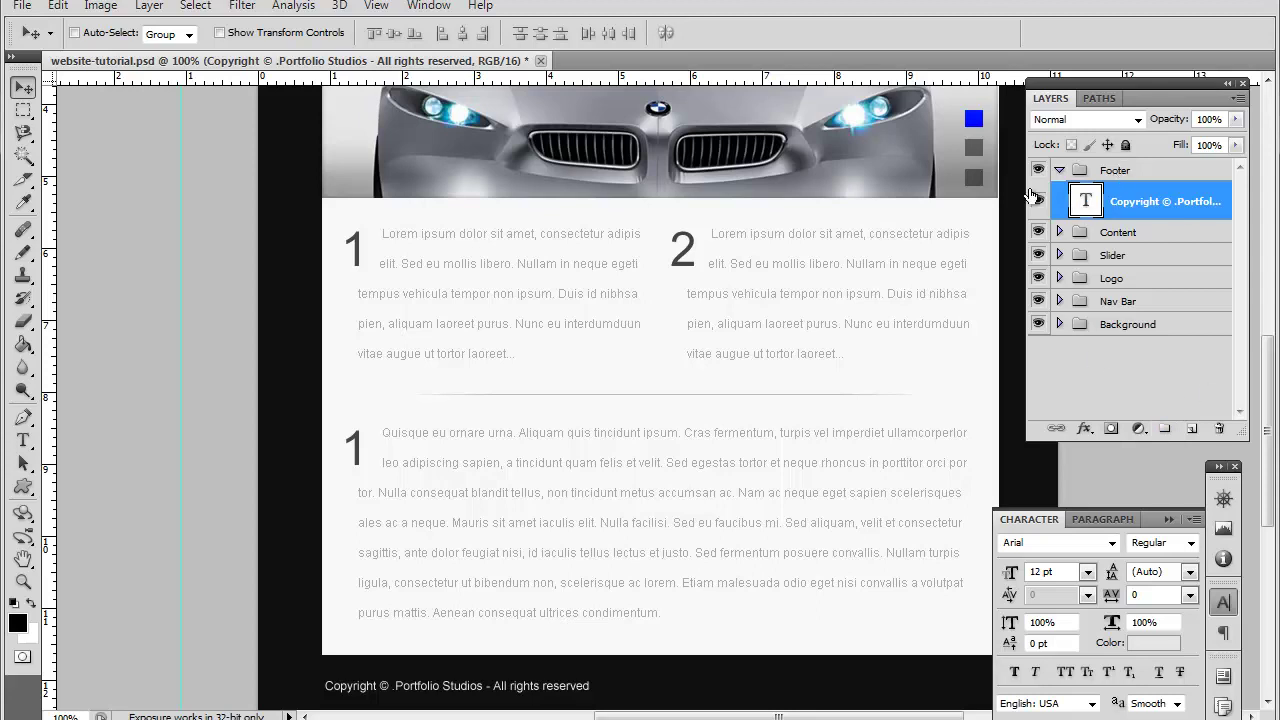
# - Choose the Custom Shape tool's thick arrow, try drawing it in the footer, then undo
pyautogui.scroll(-3, 934, 330)
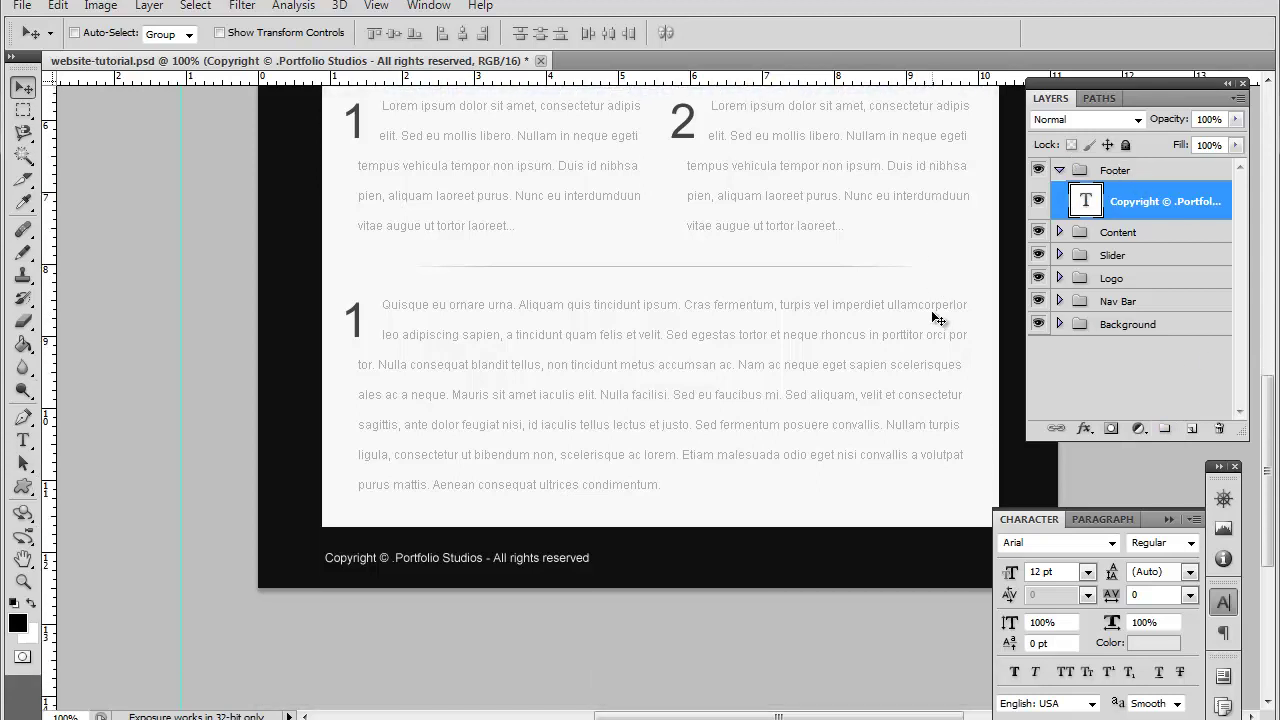
pyautogui.scroll(-4, 945, 345)
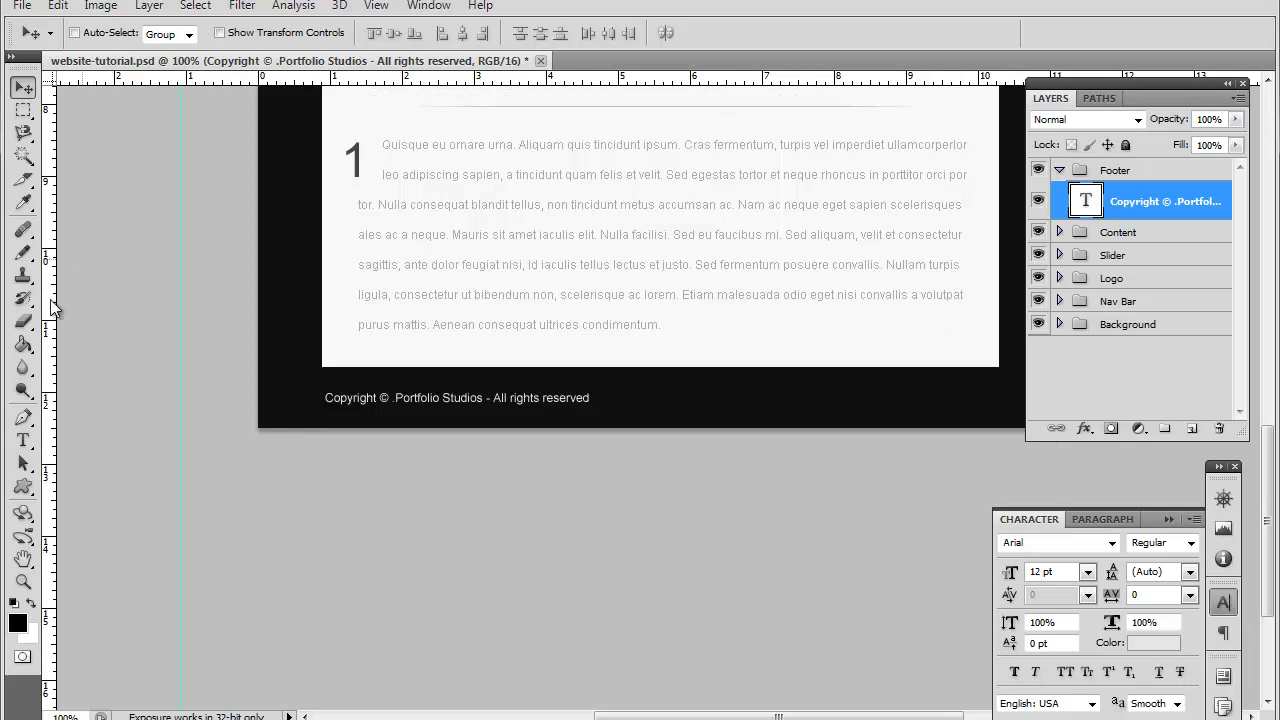
pyautogui.click(23, 487)
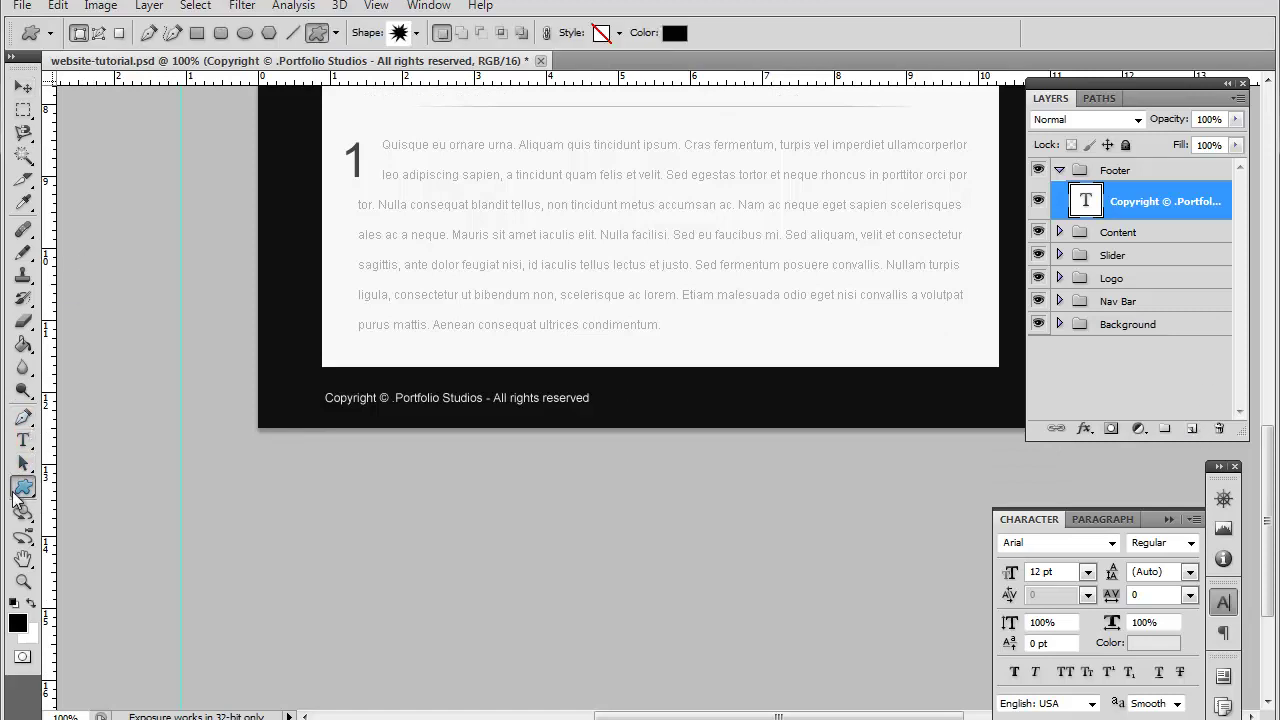
pyautogui.click(416, 33)
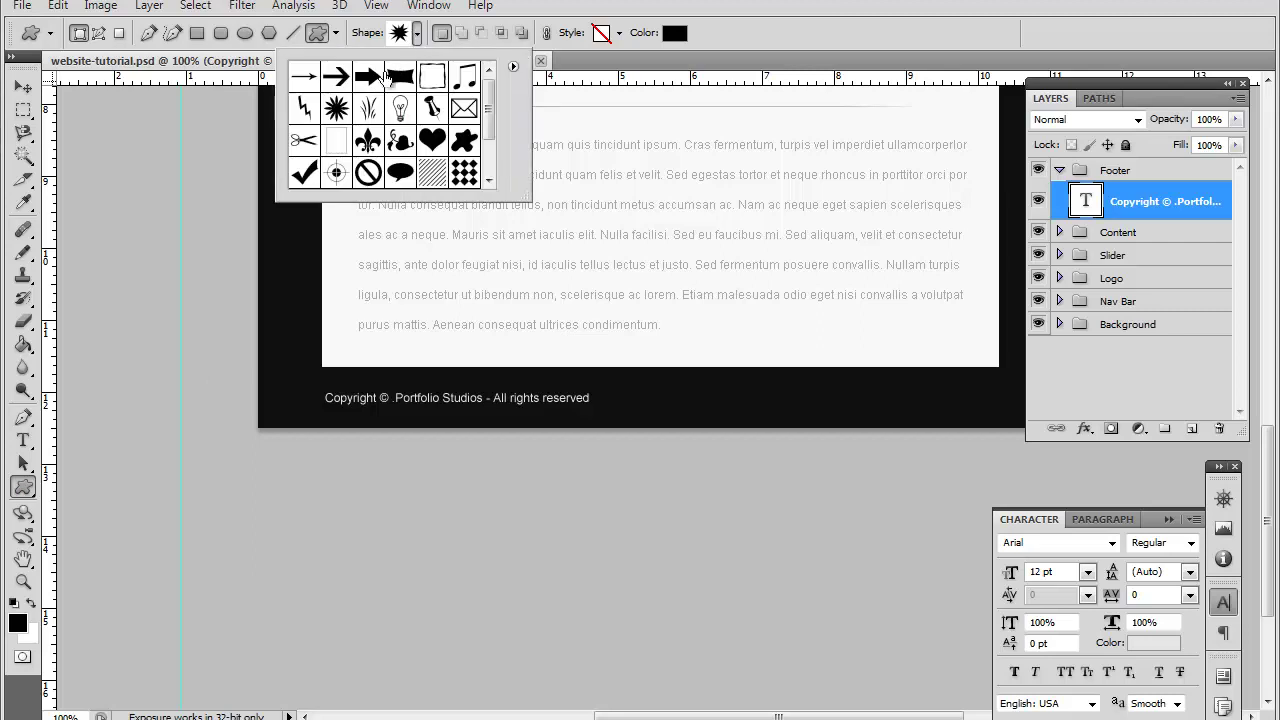
pyautogui.click(370, 80)
pyautogui.moveTo(325, 397); pyautogui.dragTo(940, 410)
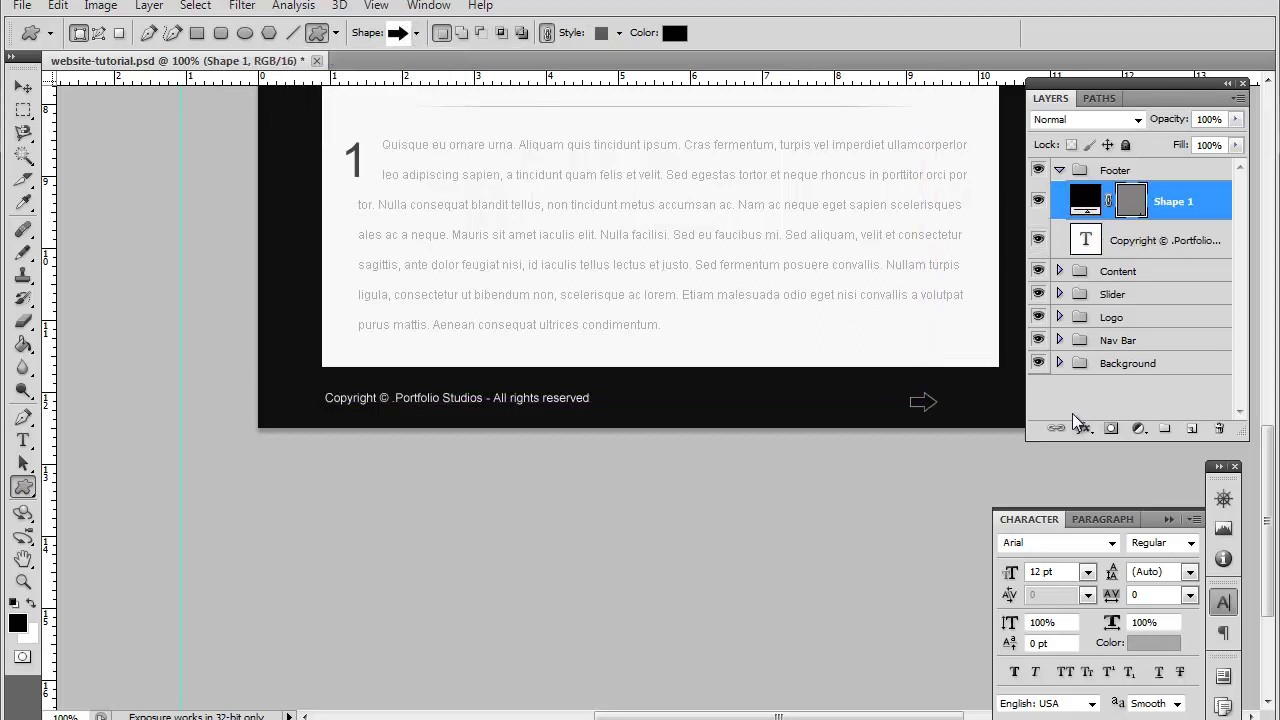
pyautogui.hotkey('ctrl', 'z')
# - Draw a white arrow at the footer's right end and rasterize its vector mask
pyautogui.click(32, 603)
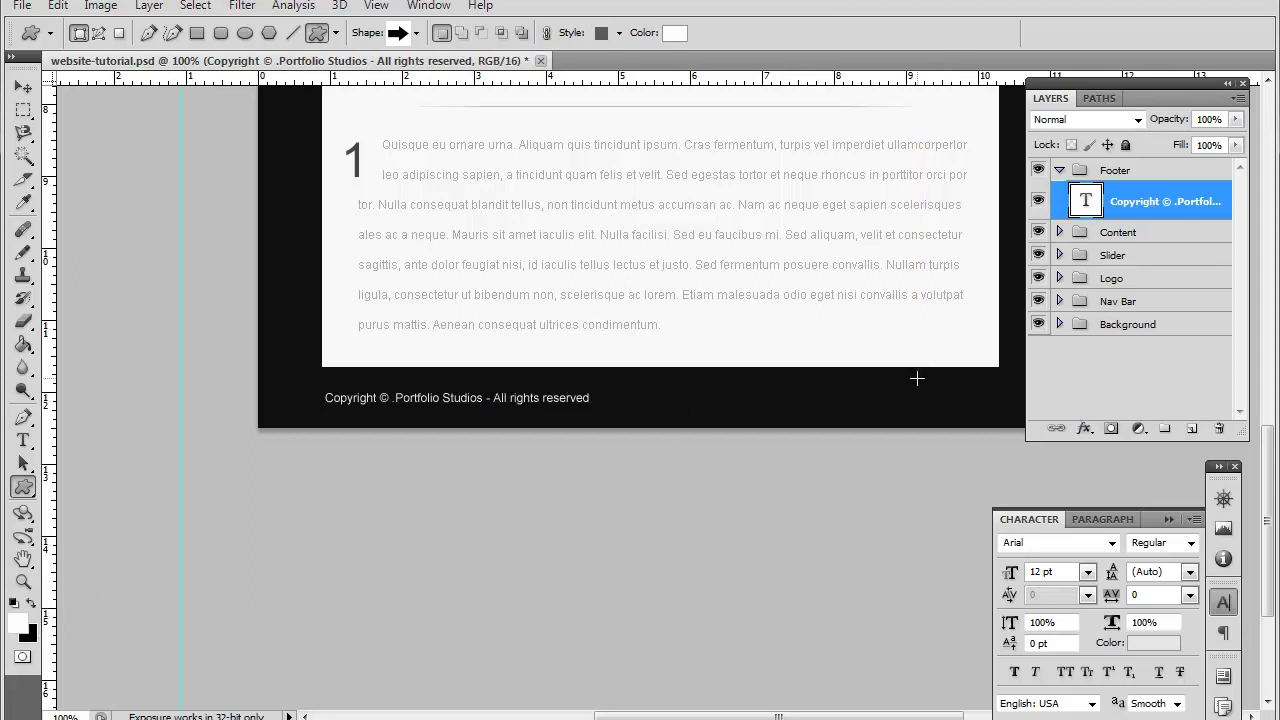
pyautogui.moveTo(957, 411); pyautogui.dragTo(970, 410)
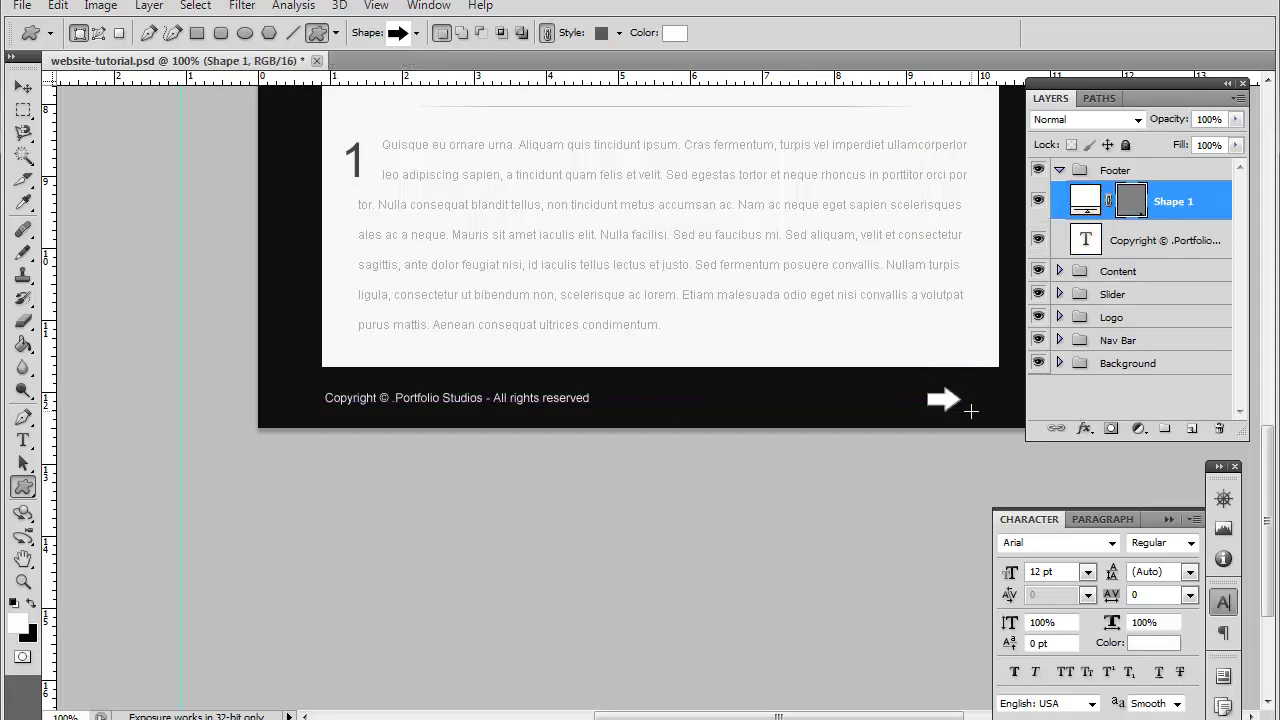
pyautogui.rightClick(1139, 201)
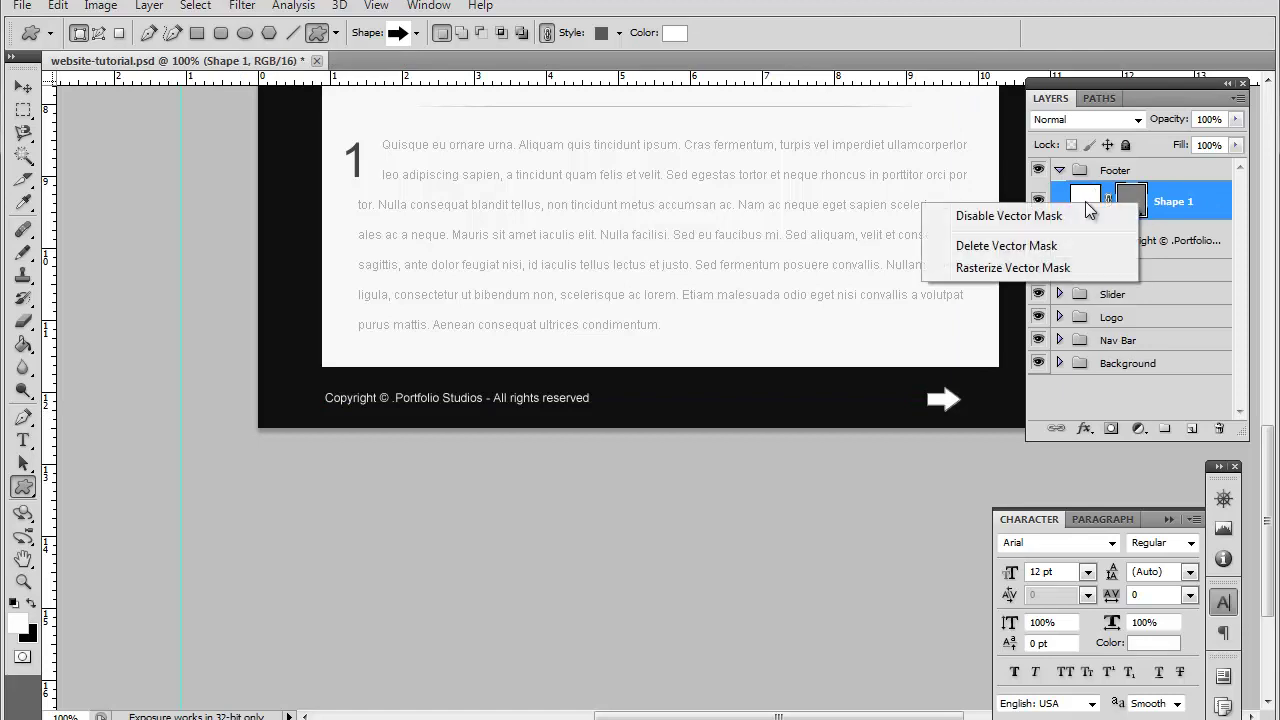
pyautogui.click(1045, 270)
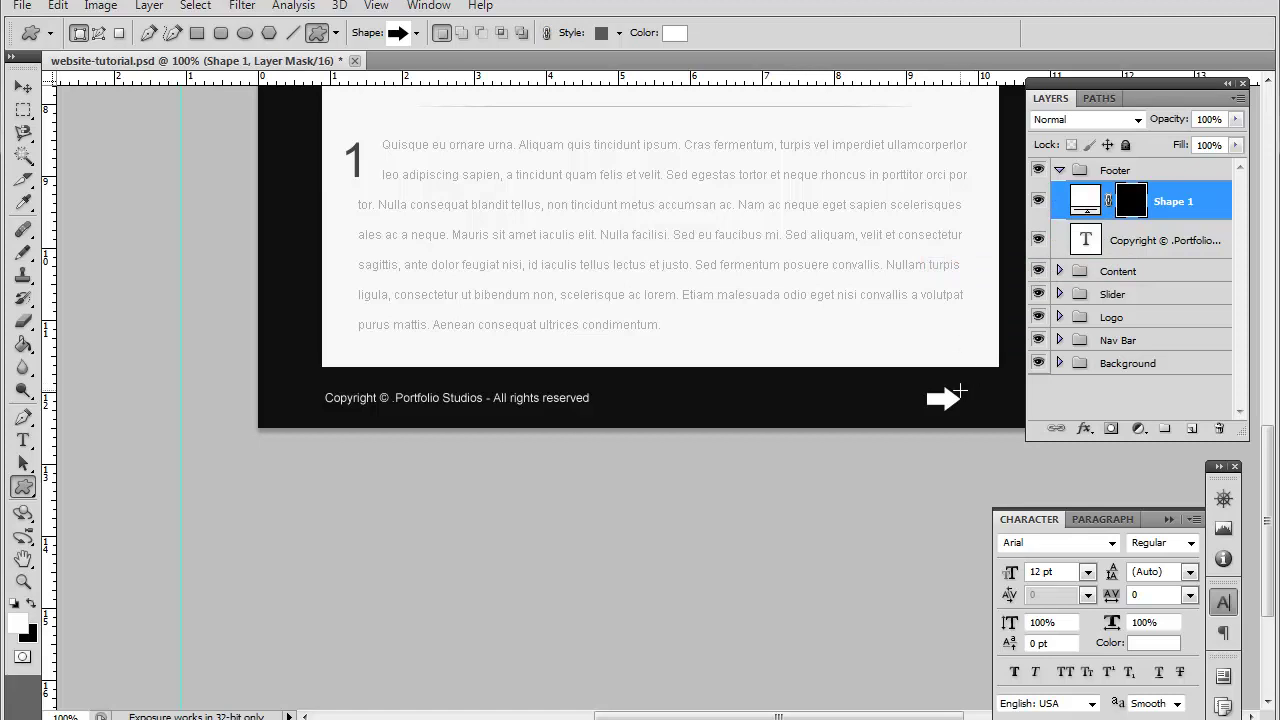
pyautogui.moveTo(935, 398); pyautogui.dragTo(912, 432)
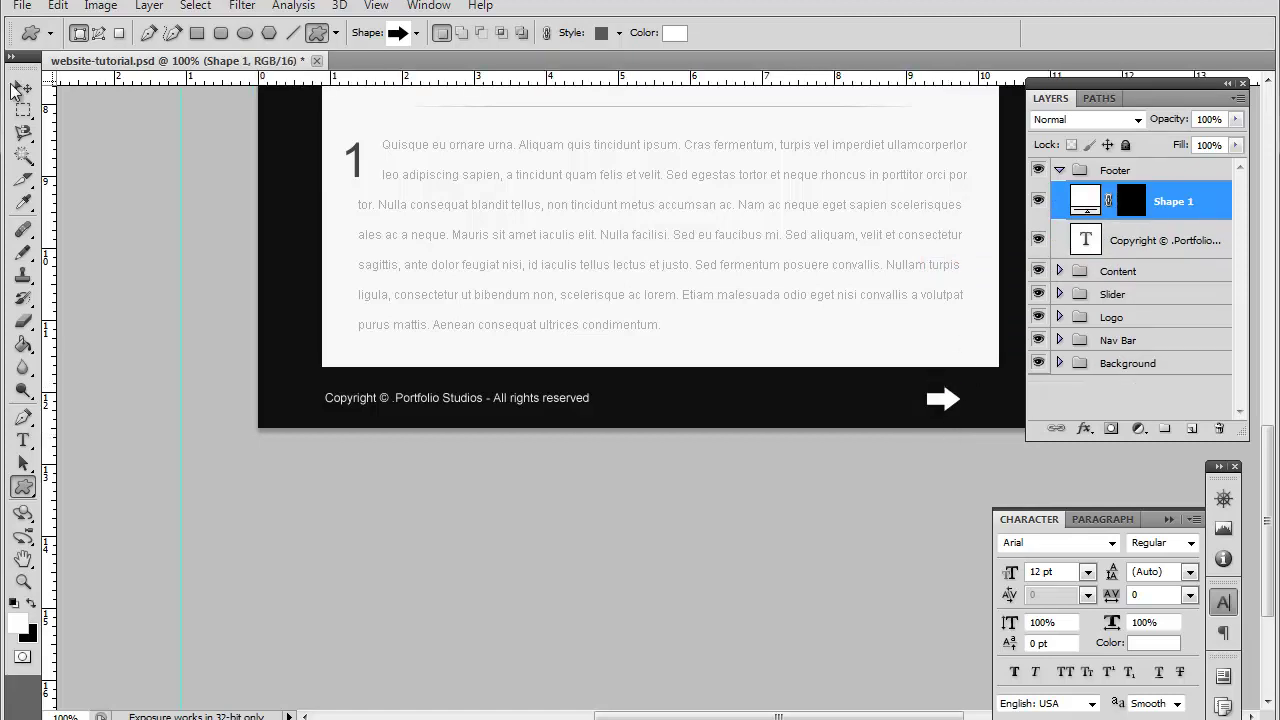
# - Try deleting the arrow's left part with a rectangular selection, then dismiss the not-editable error
pyautogui.click(23, 110)
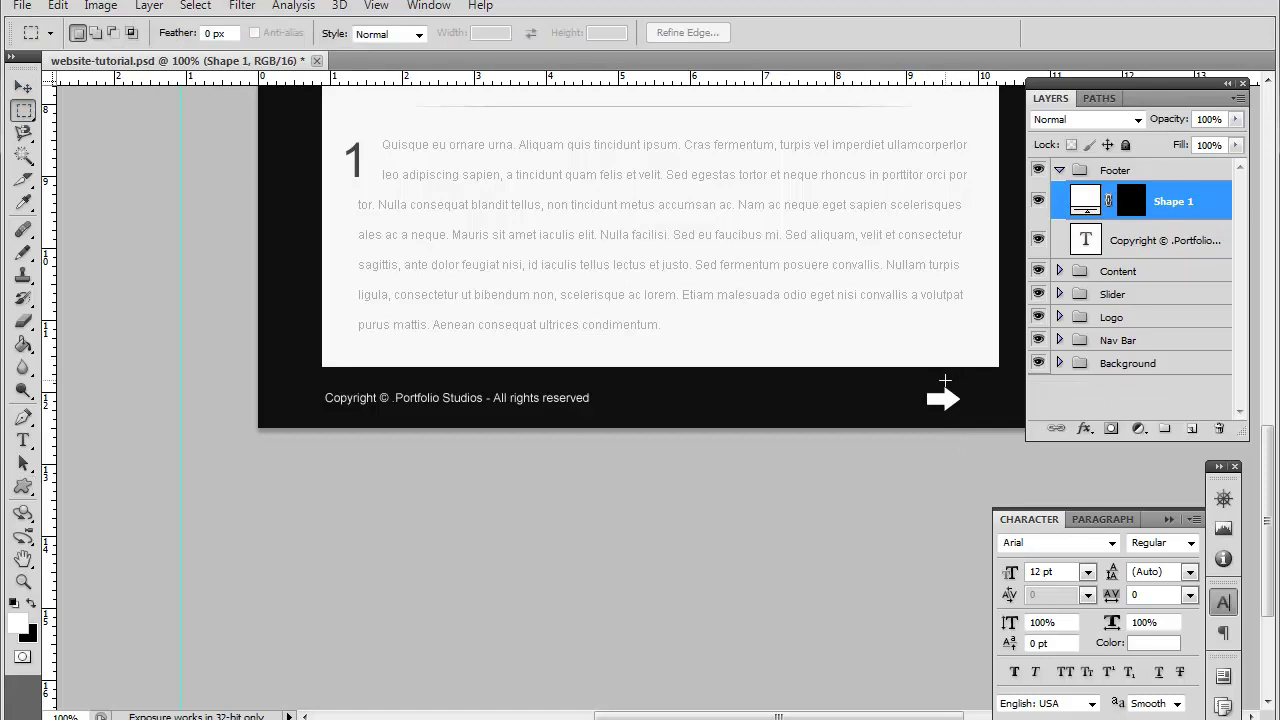
pyautogui.moveTo(945, 378); pyautogui.dragTo(903, 420)
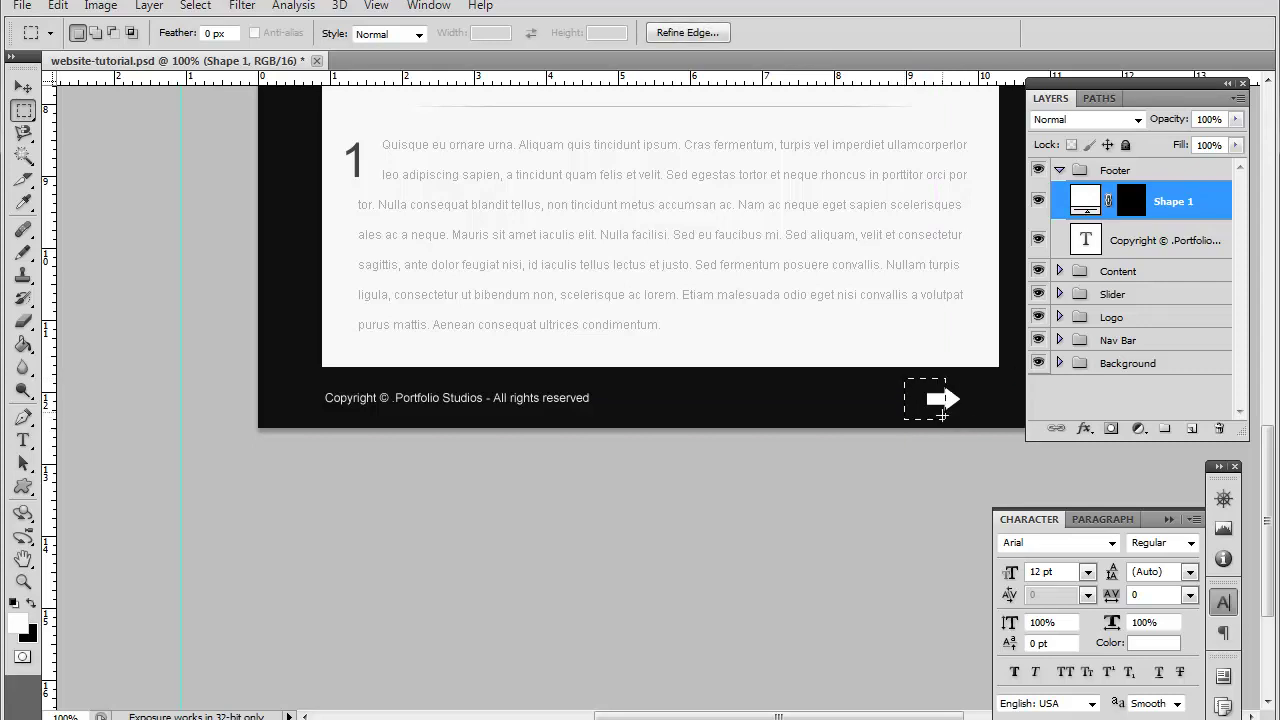
pyautogui.press('Delete')
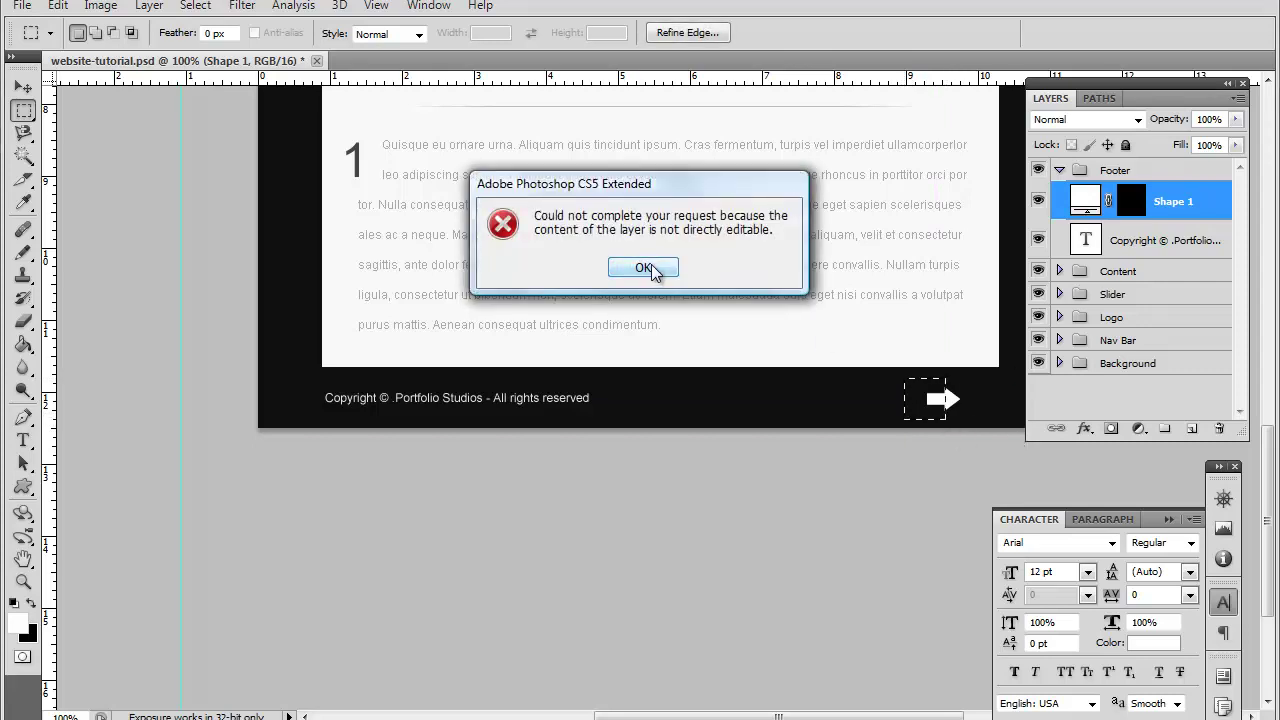
pyautogui.click(670, 271)
# - Turn the arrow layer's mask into a selection from its mask context menu
pyautogui.rightClick(1133, 199)
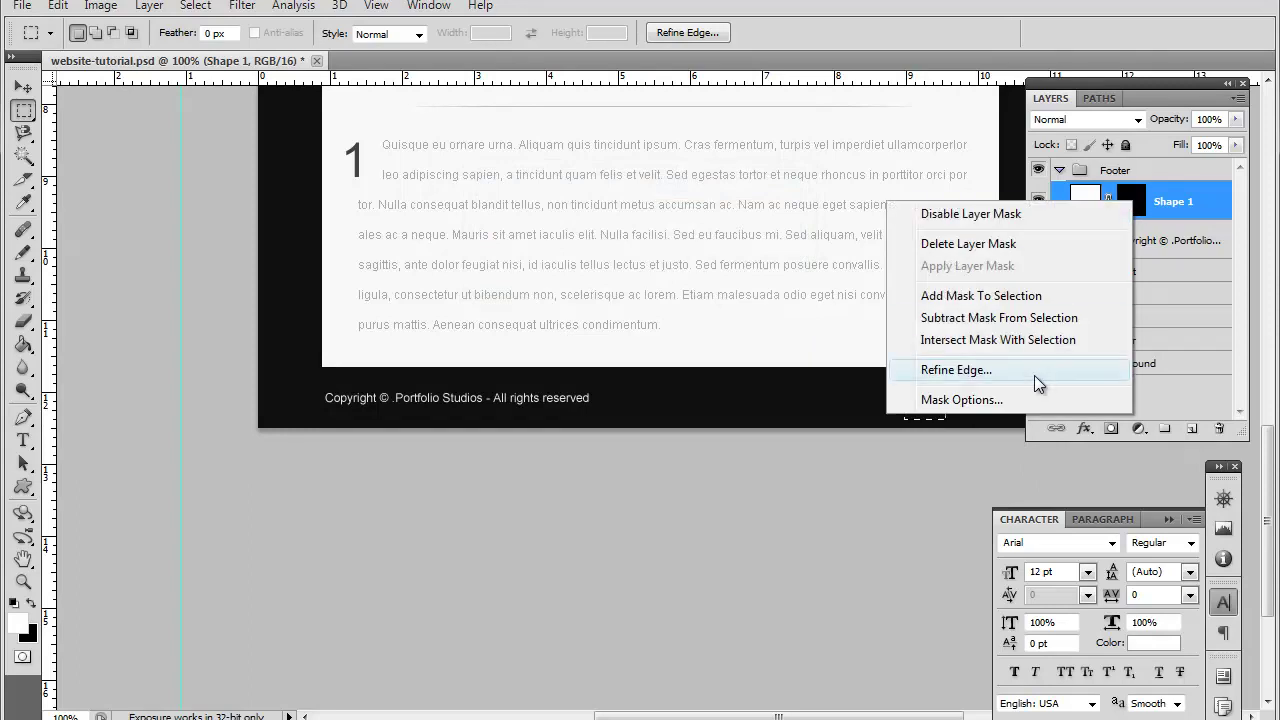
pyautogui.rightClick(1093, 198)
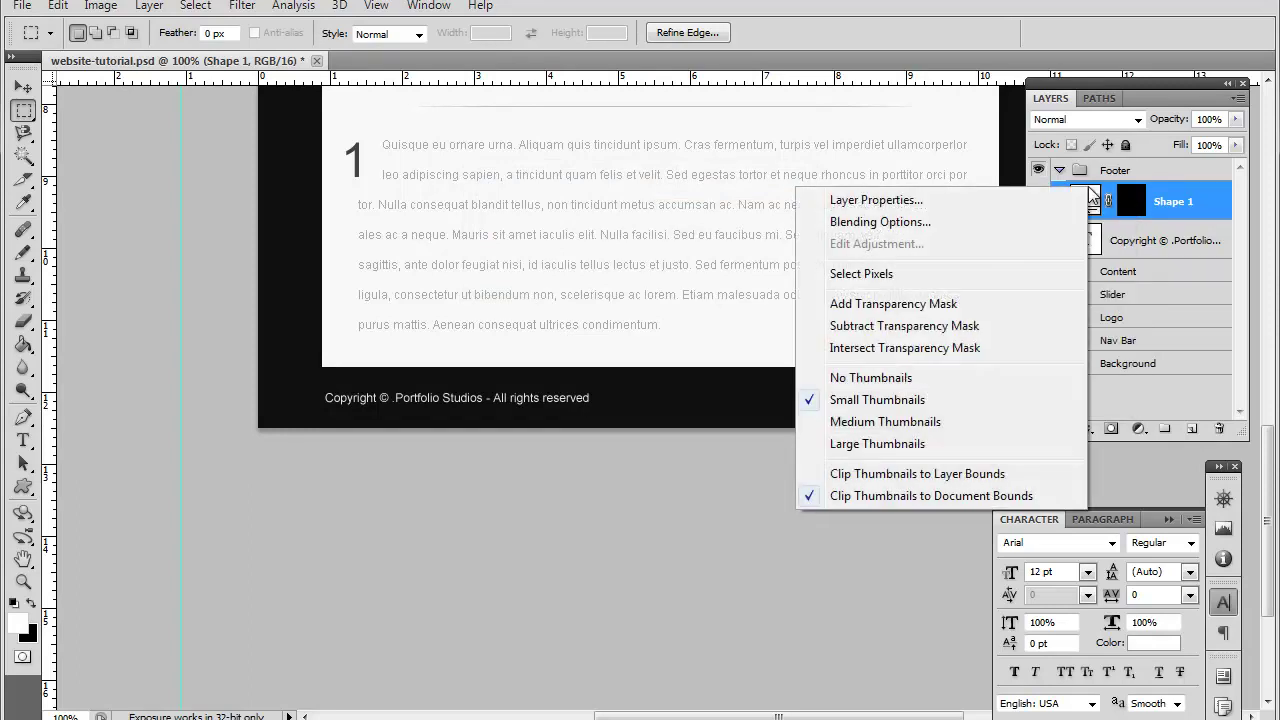
pyautogui.rightClick(1135, 200)
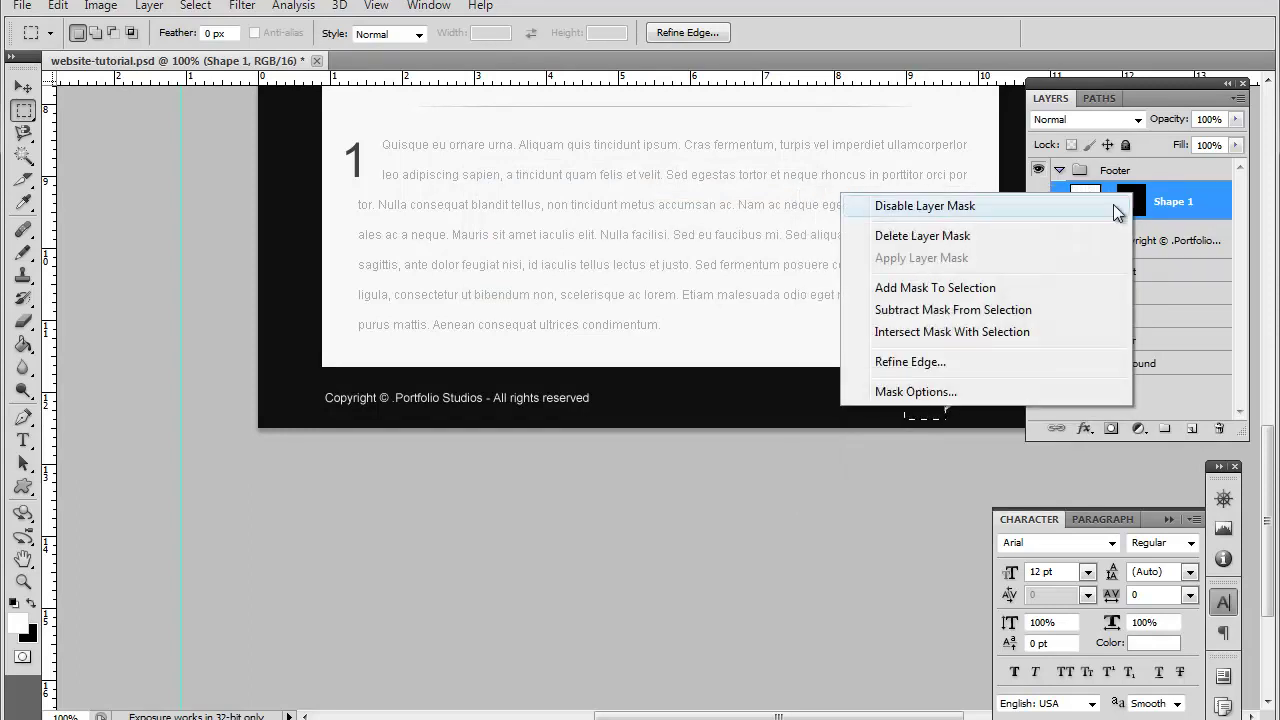
pyautogui.click(1000, 359)
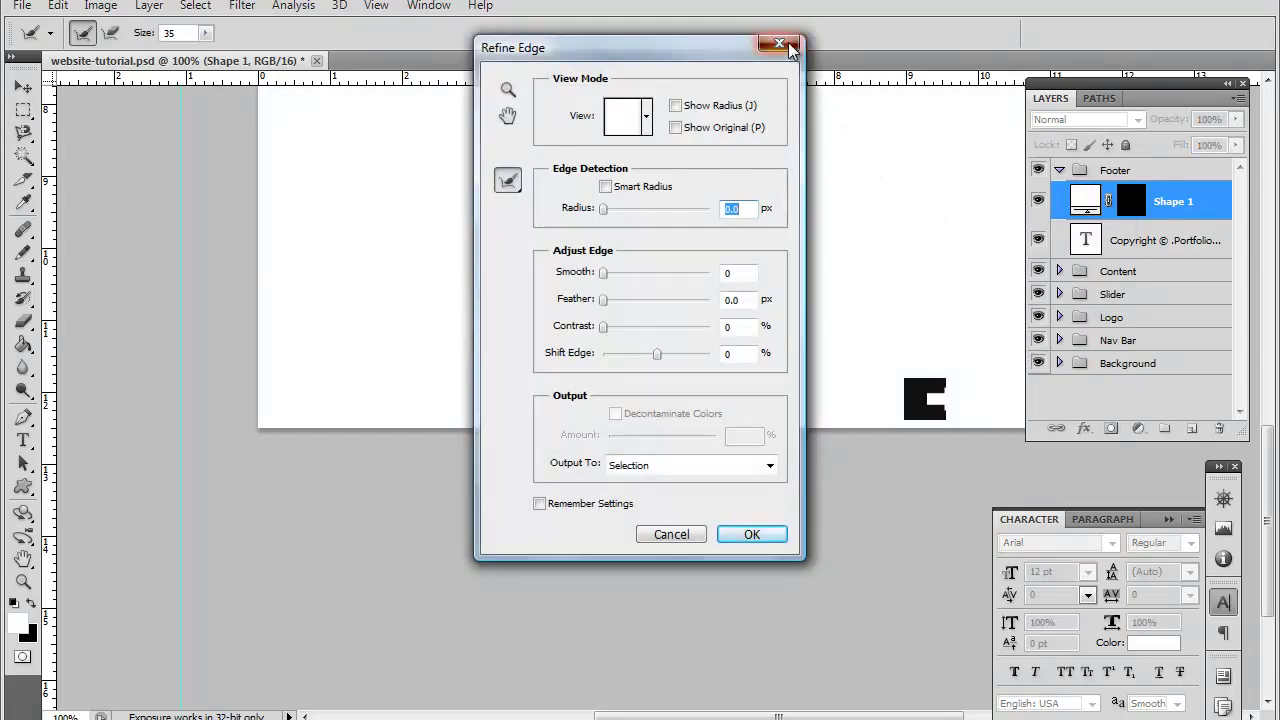
pyautogui.click(779, 43)
pyautogui.click(948, 118)
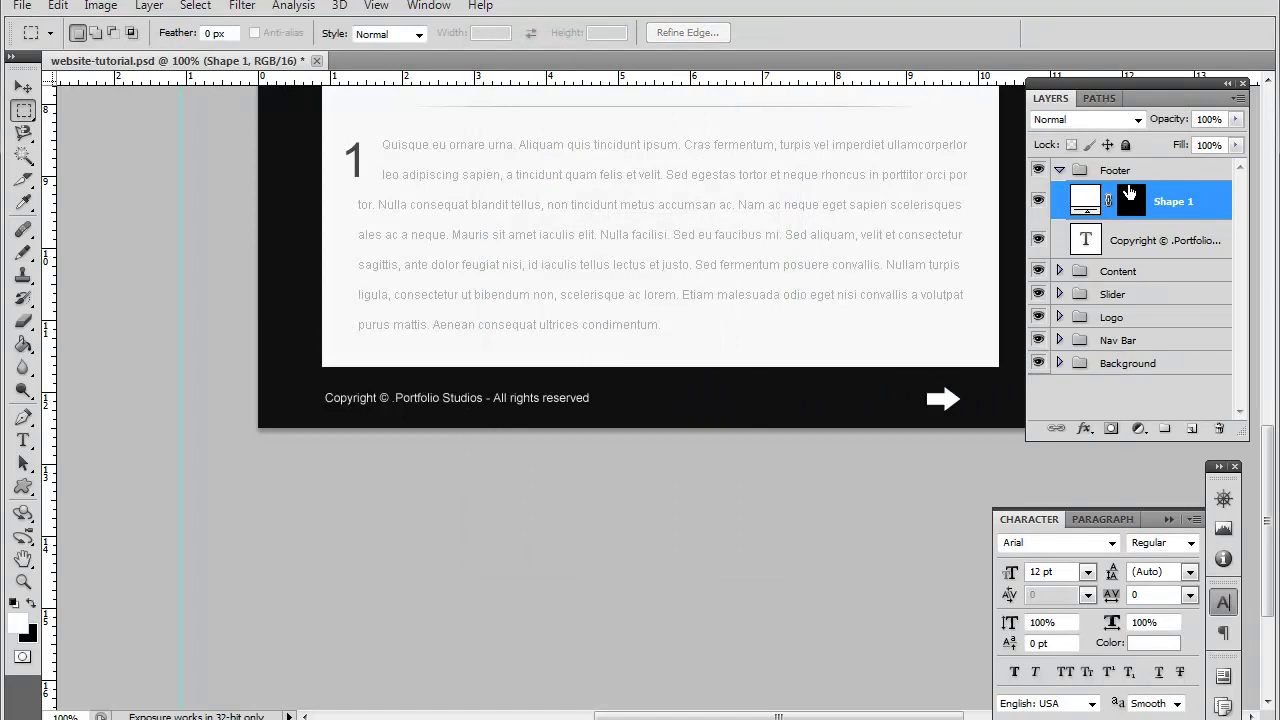
pyautogui.rightClick(1143, 218)
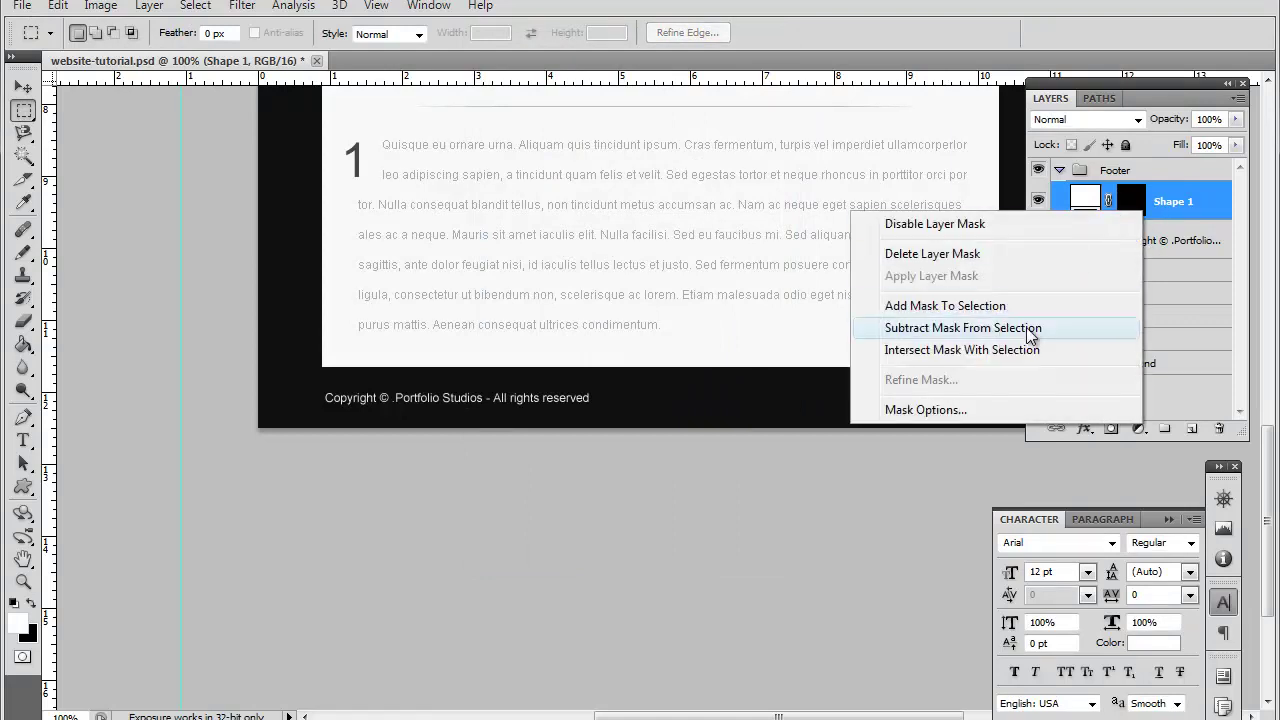
pyautogui.press('Escape')
pyautogui.rightClick(1088, 200)
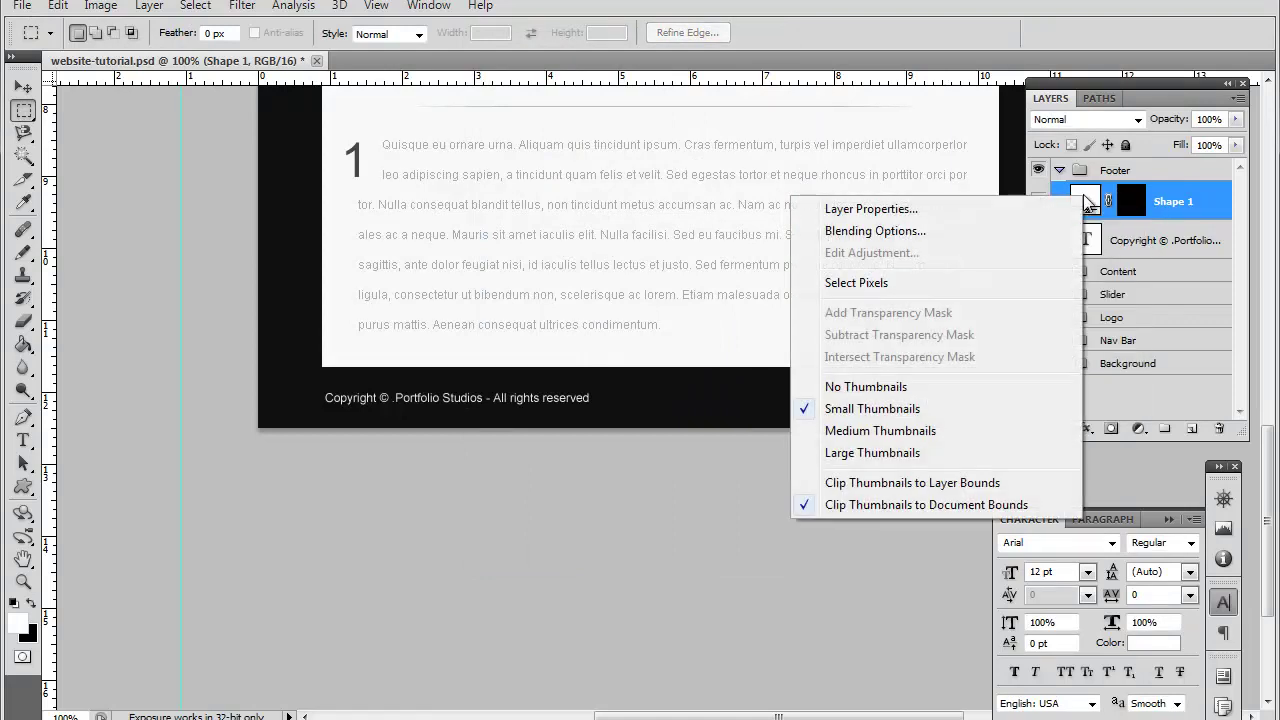
pyautogui.rightClick(1125, 194)
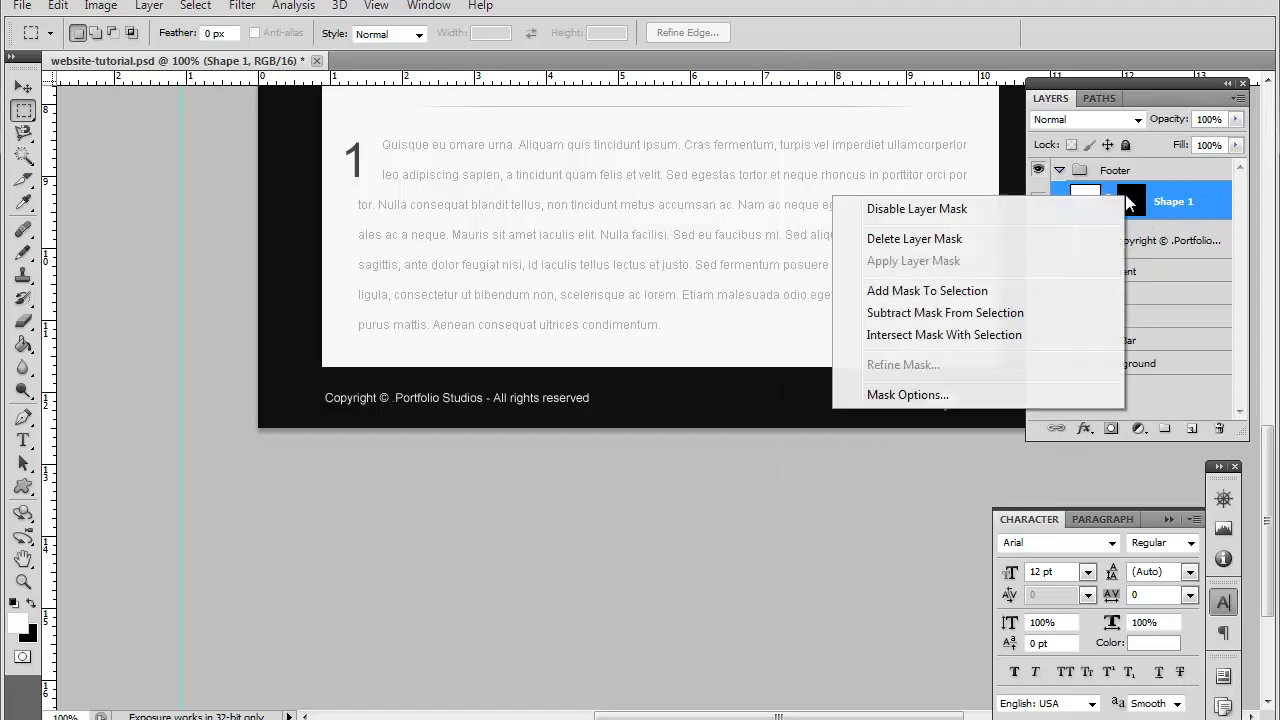
pyautogui.click(1000, 312)
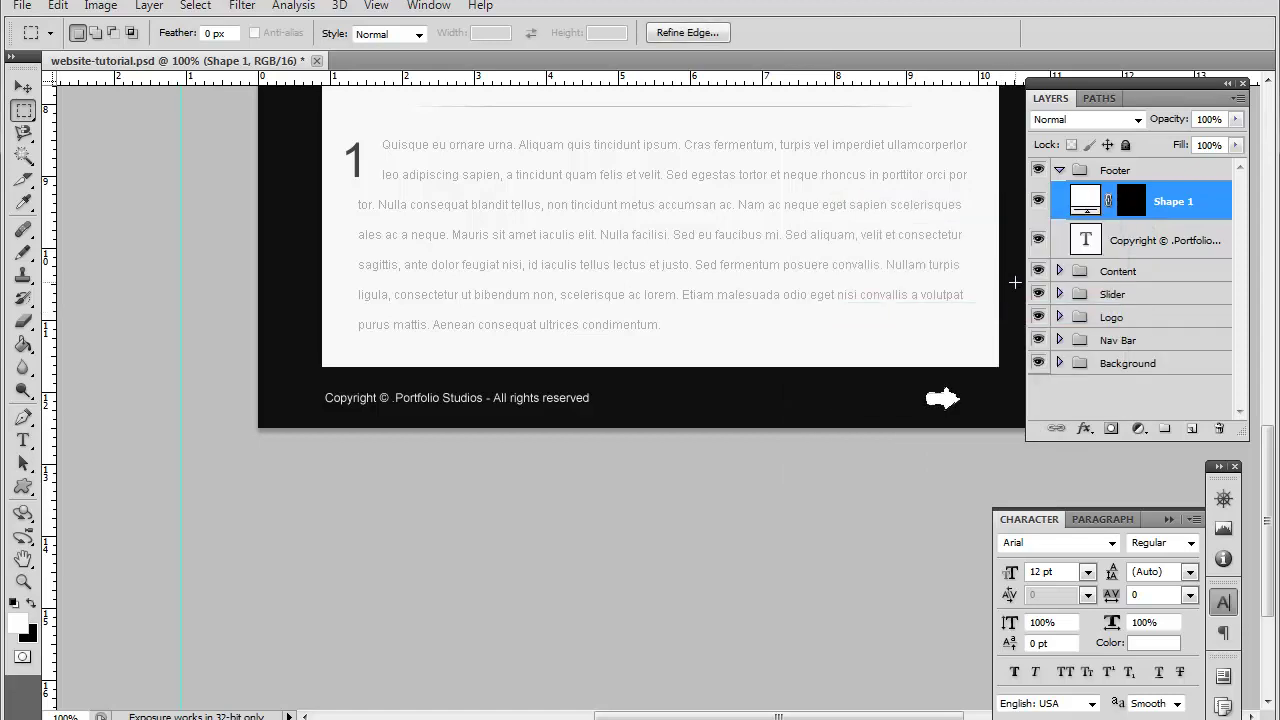
# - Delete Shape 1, fill the arrow selection white on new Layer 13, and trim the tail
pyautogui.click(1219, 428)
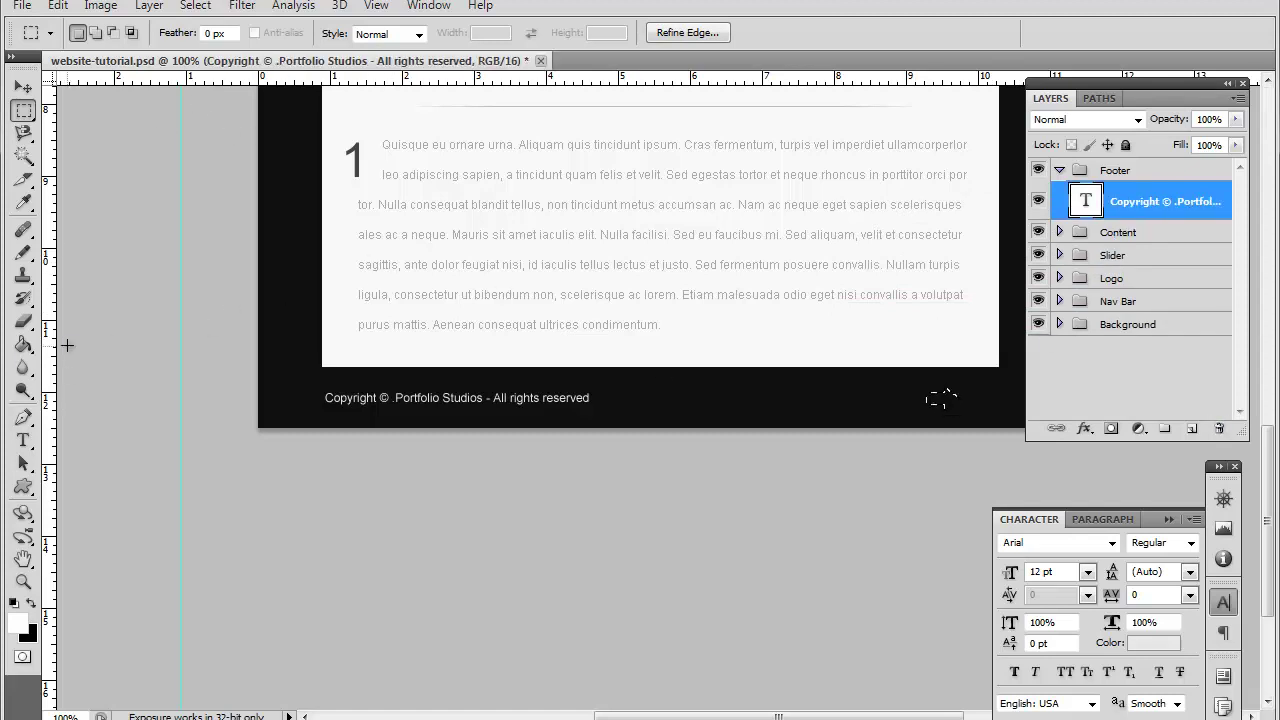
pyautogui.click(23, 343)
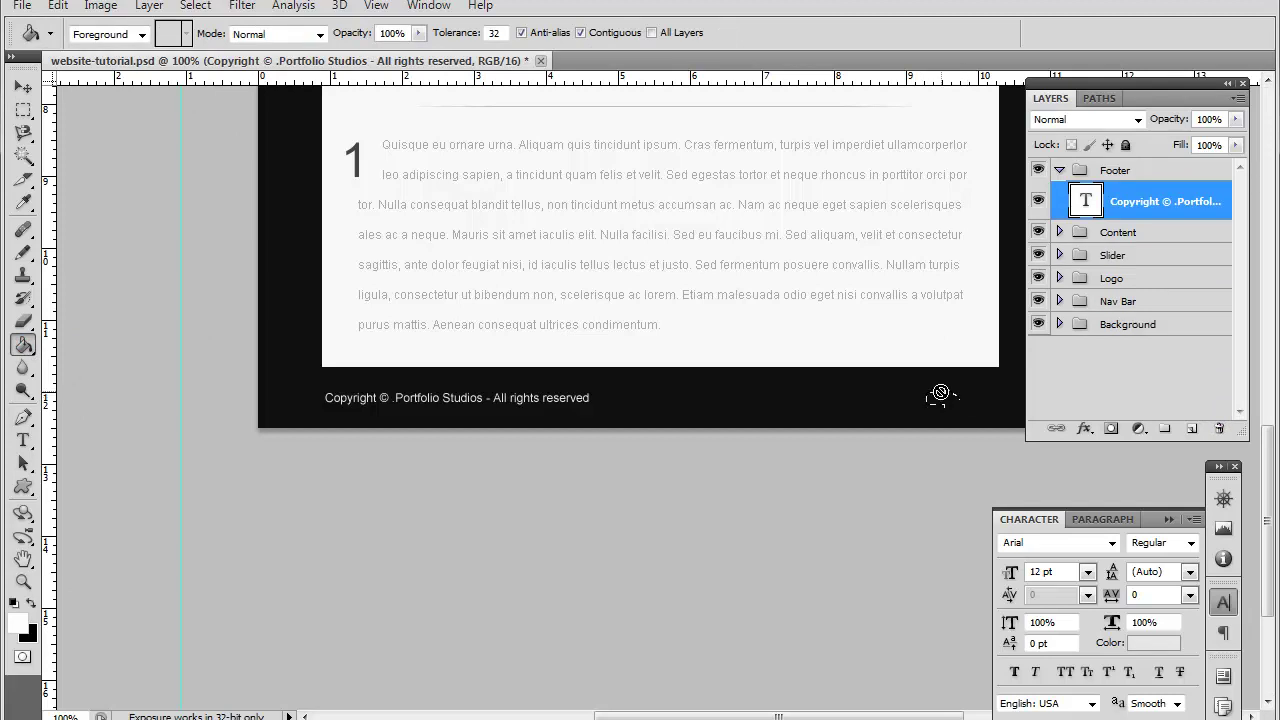
pyautogui.click(1191, 428)
pyautogui.click(928, 400)
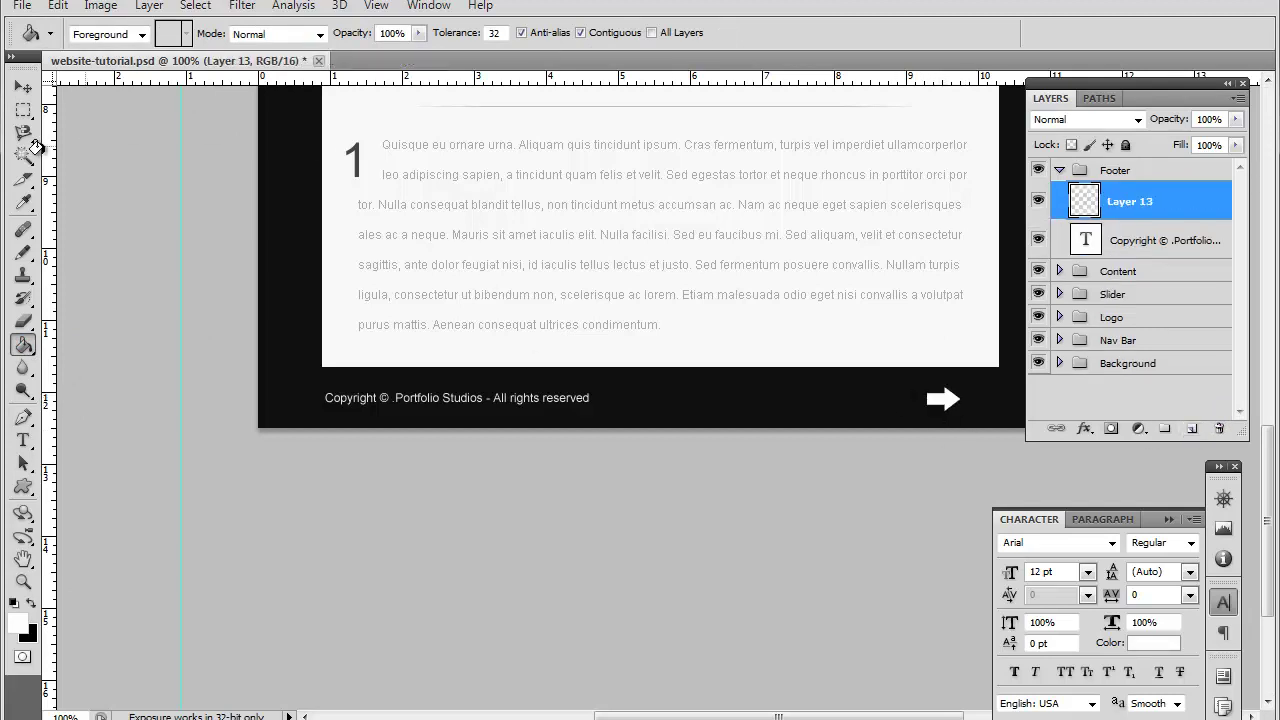
pyautogui.click(24, 110)
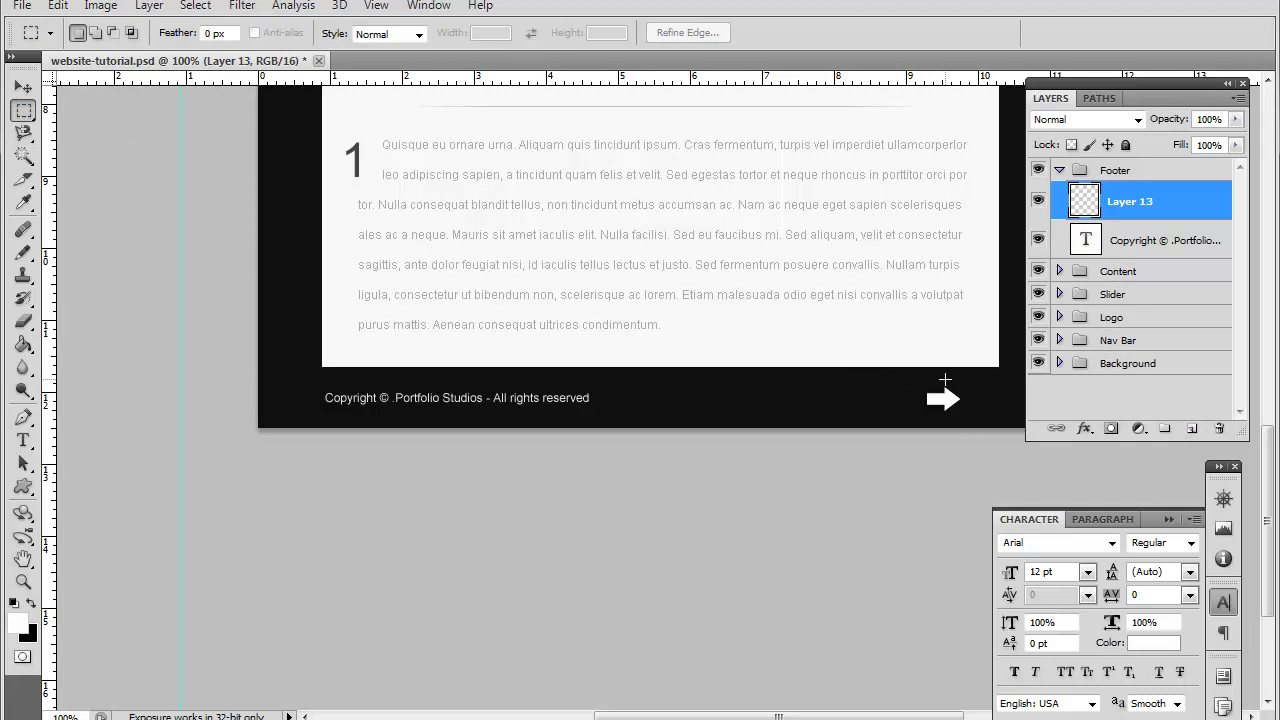
pyautogui.moveTo(946, 379); pyautogui.dragTo(889, 471)
pyautogui.click(936, 430)
# - Rotate the triangle 90° CW then 180° to point up, and move it to the footer's right edge
pyautogui.click(66, 5)
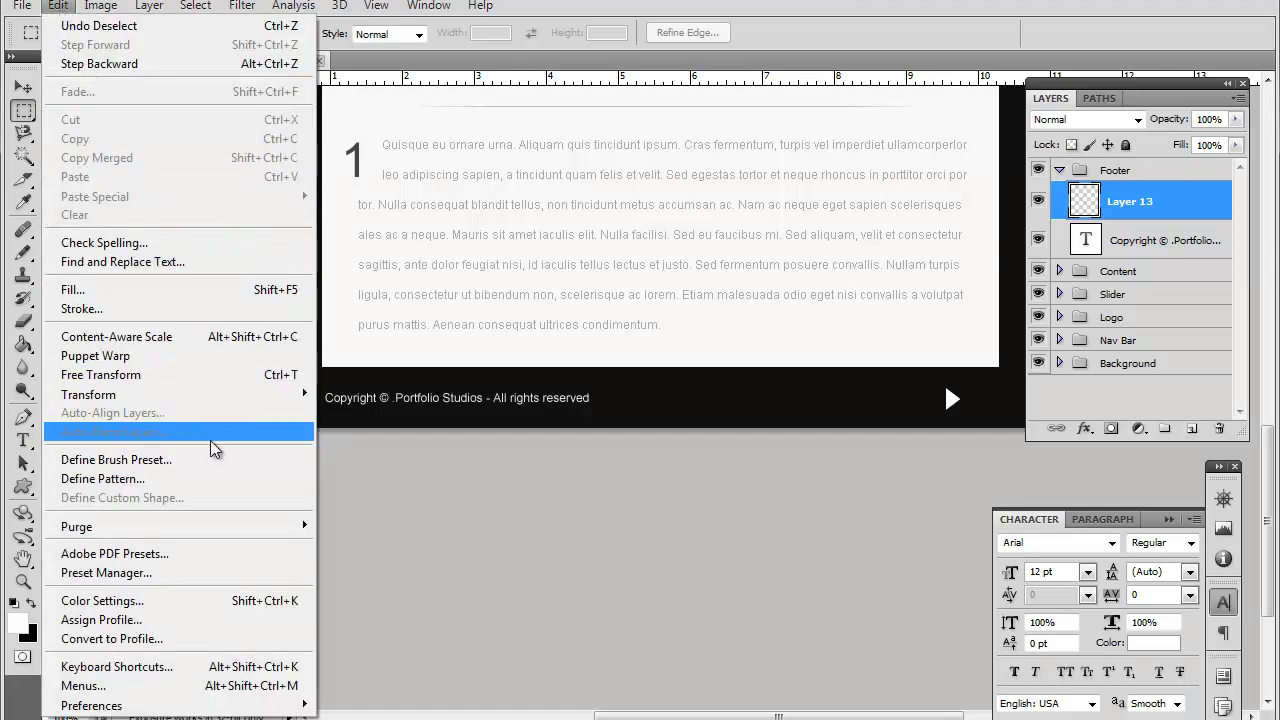
pyautogui.moveTo(208, 396)
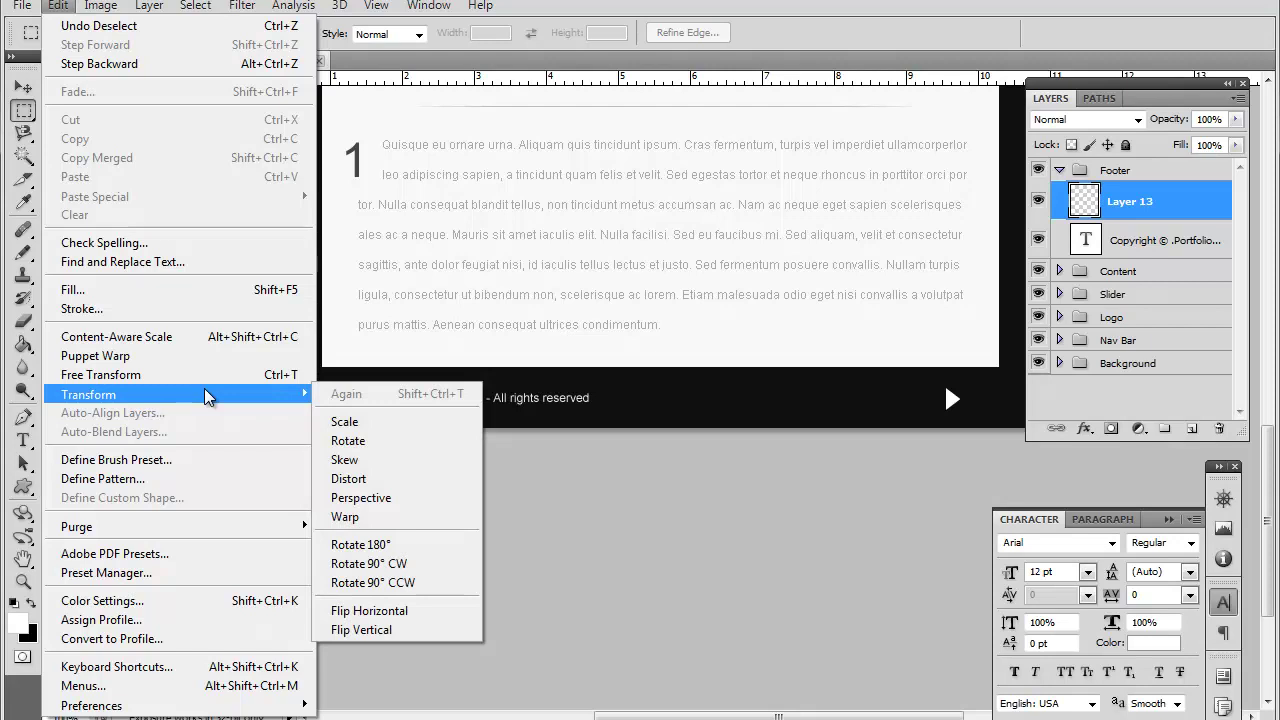
pyautogui.click(400, 563)
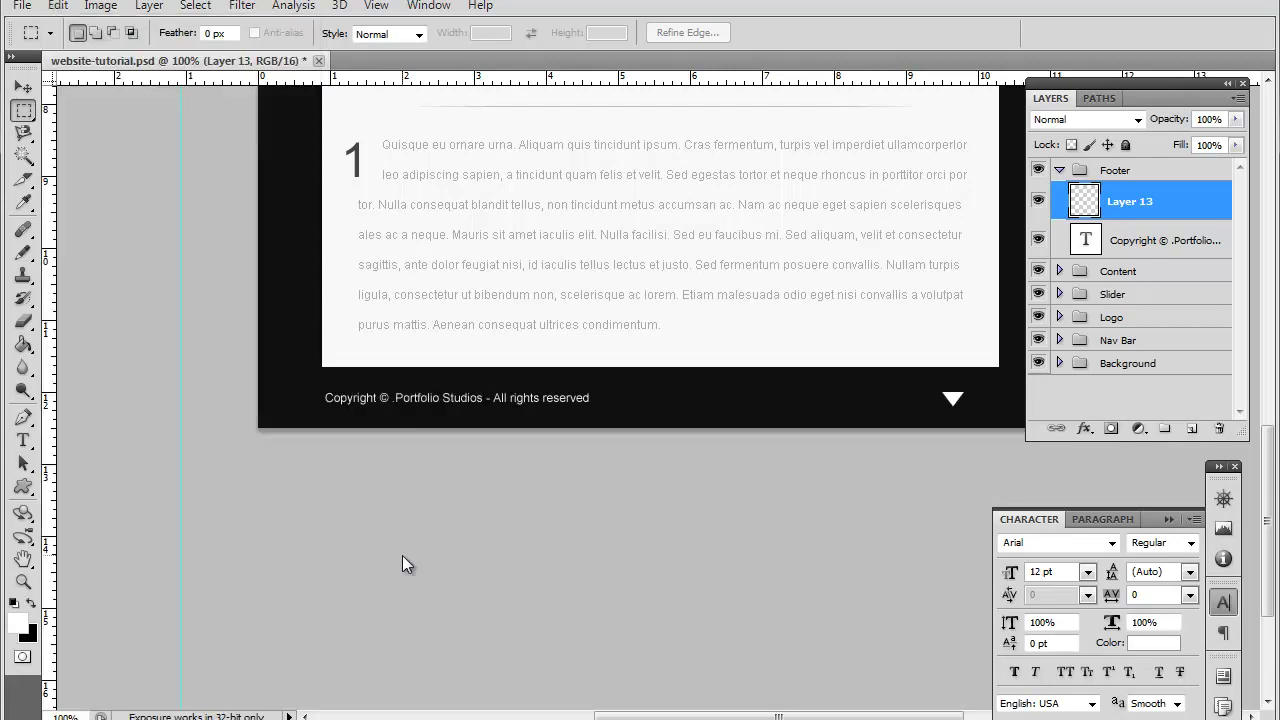
pyautogui.click(57, 6)
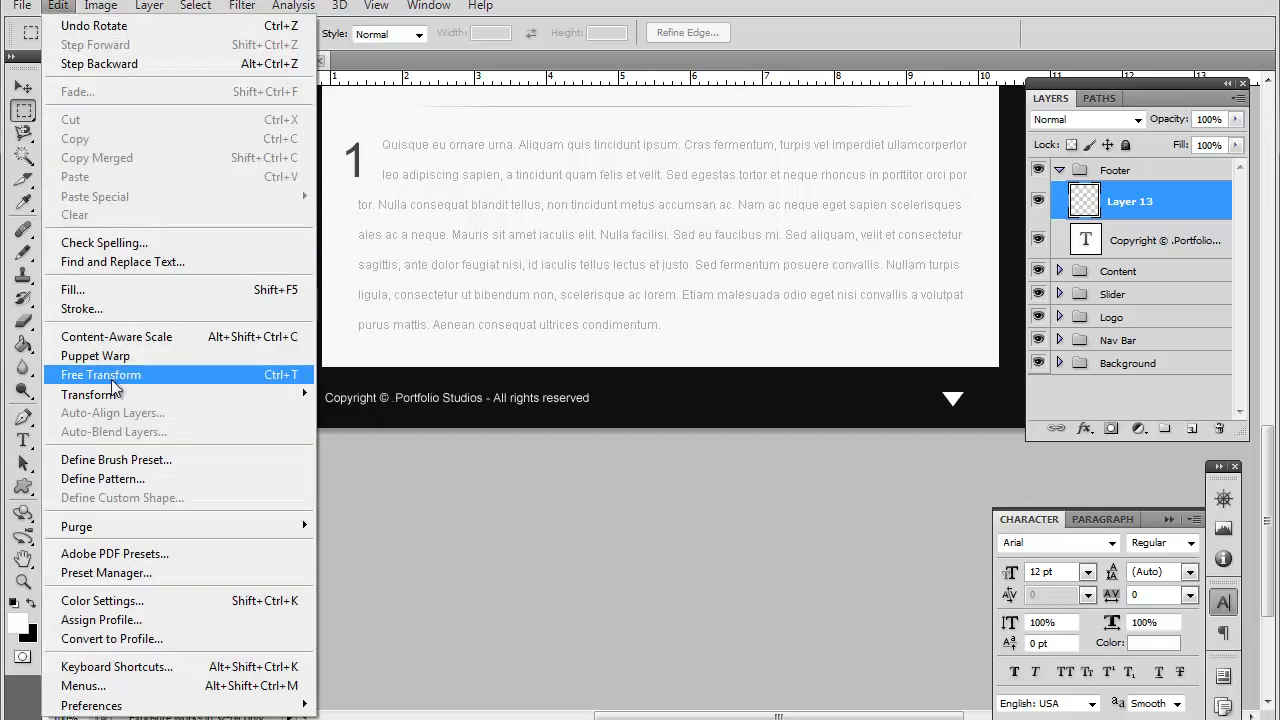
pyautogui.moveTo(110, 390)
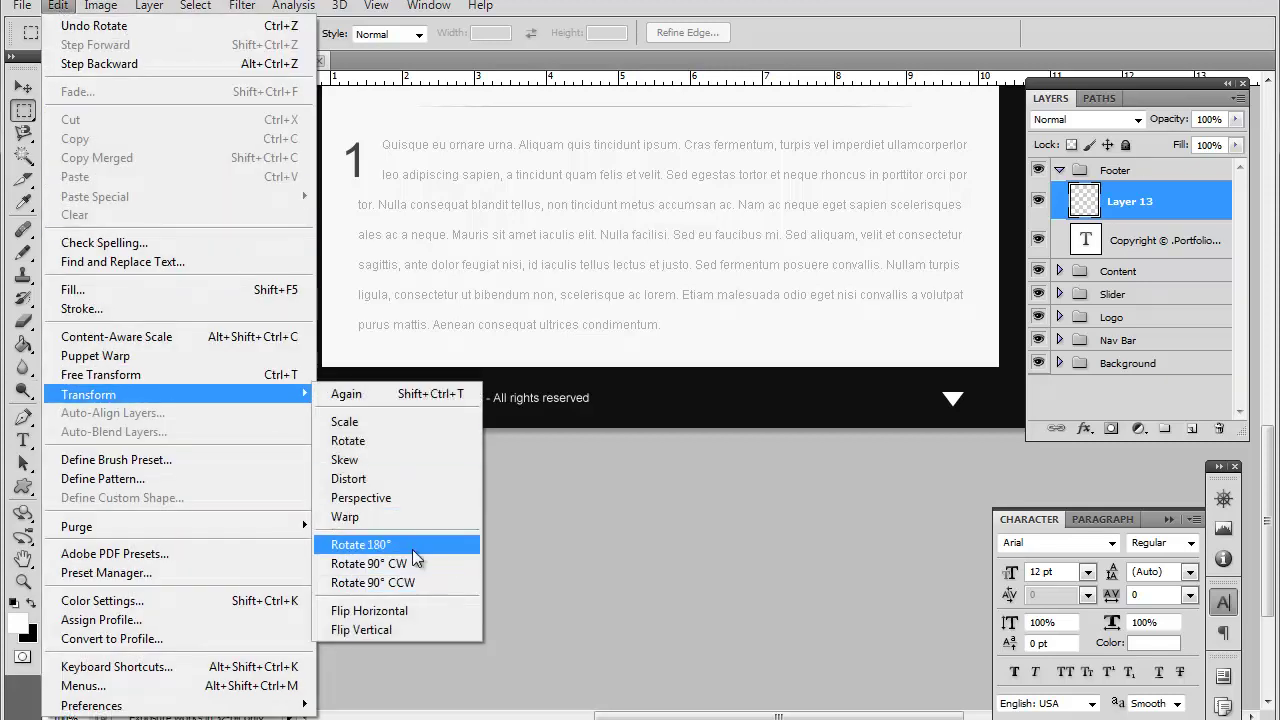
pyautogui.click(412, 546)
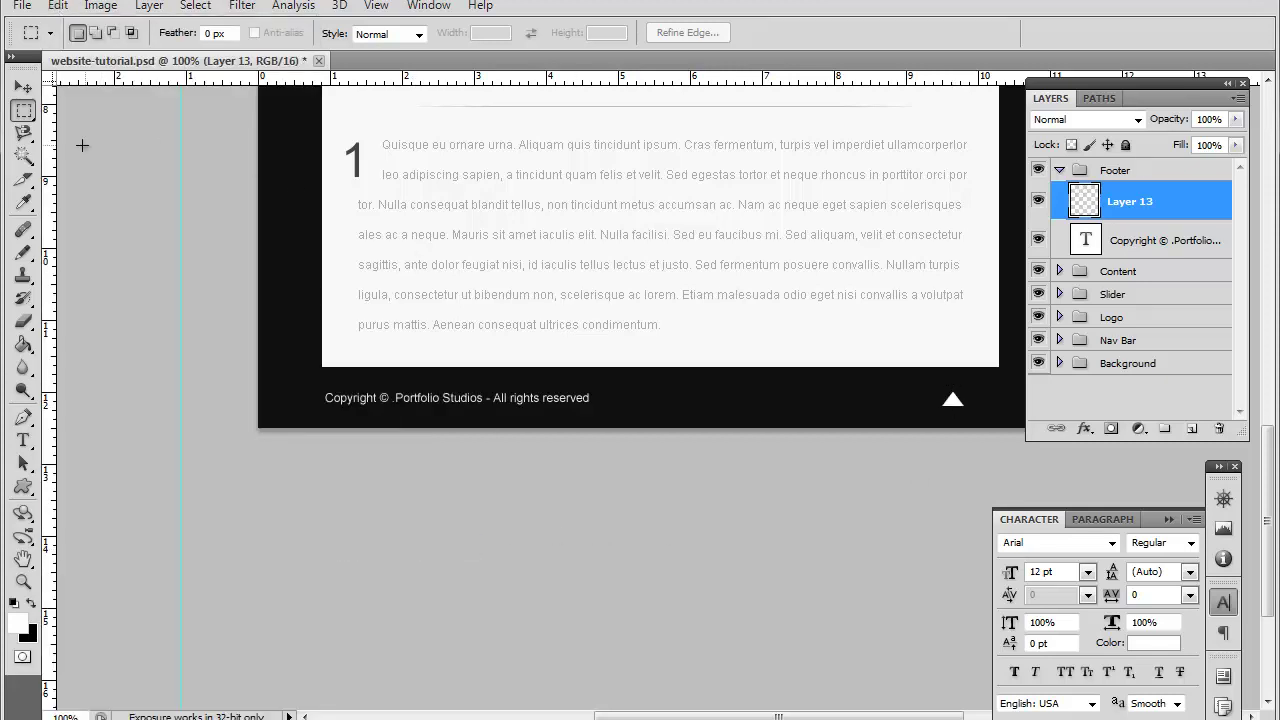
pyautogui.click(23, 88)
pyautogui.moveTo(966, 417); pyautogui.dragTo(608, 414)
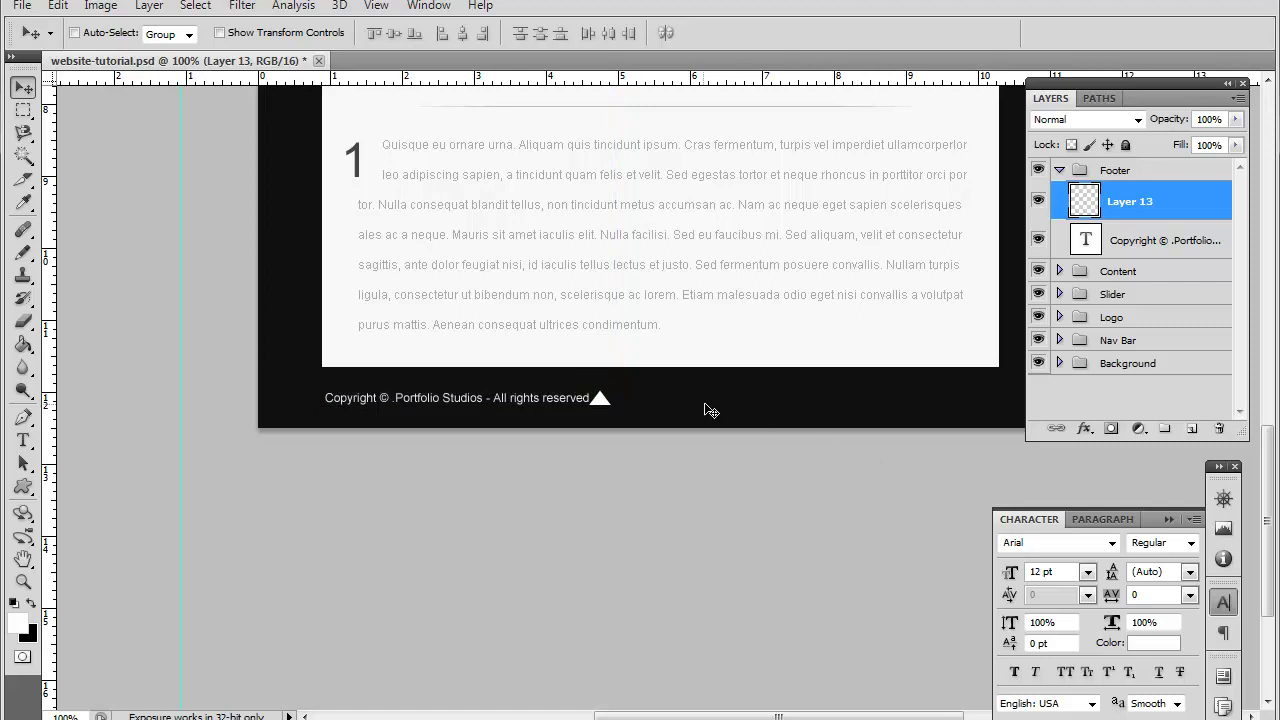
pyautogui.moveTo(611, 408); pyautogui.dragTo(980, 425)
# - Collapse the Character panel and zoom out to 66.7% to show the whole page
pyautogui.scroll(5, 1014, 466)
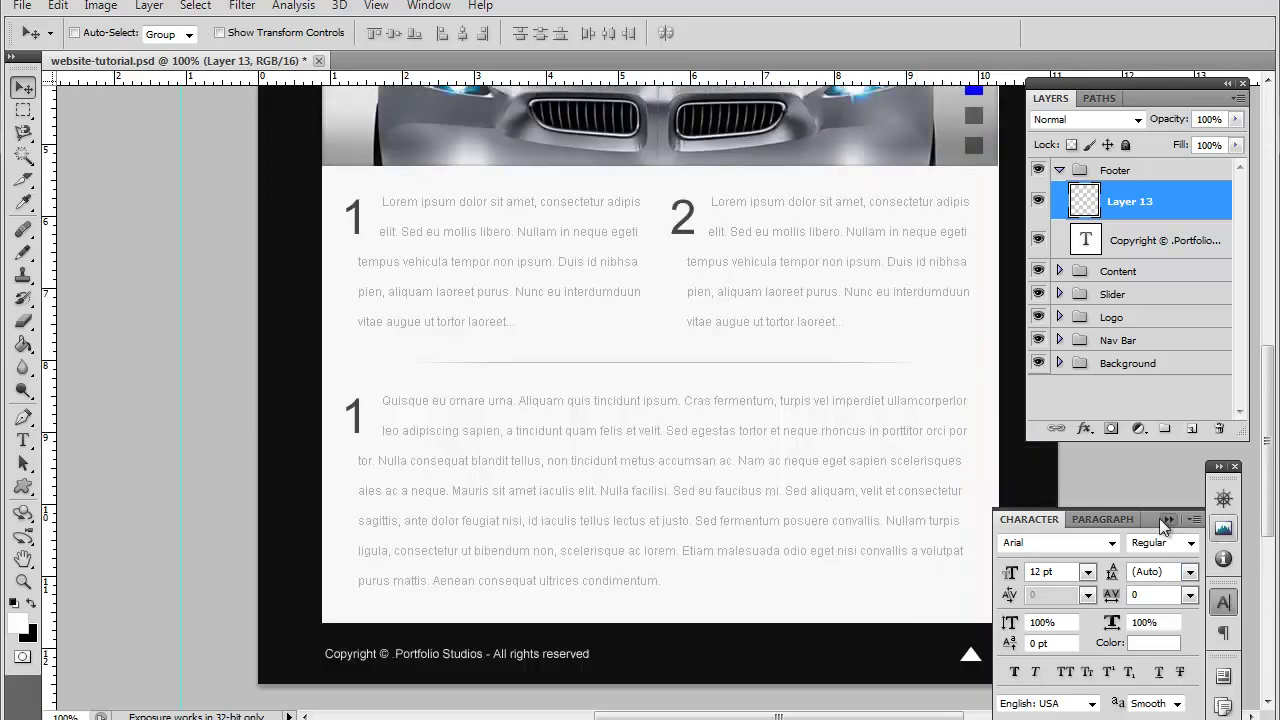
pyautogui.click(1168, 519)
pyautogui.scroll(3, 996, 476)
pyautogui.scroll(2, 996, 476)
pyautogui.hotkey('ctrl', '-')
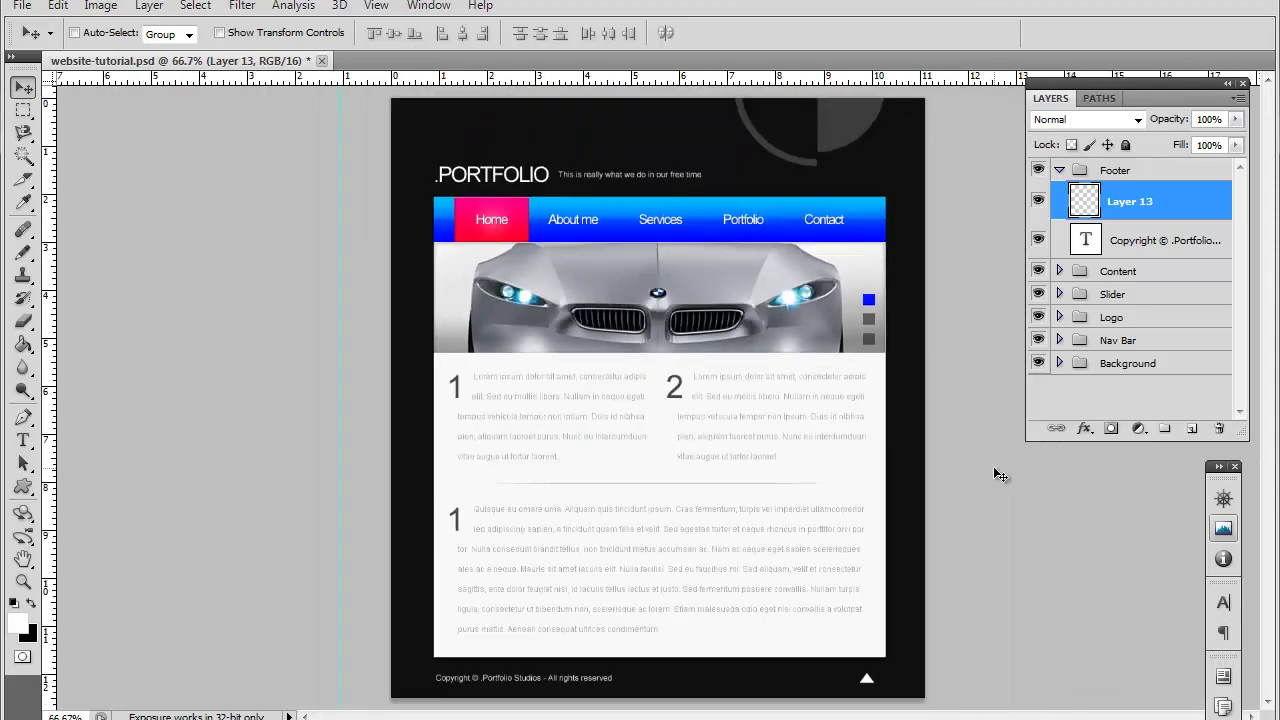